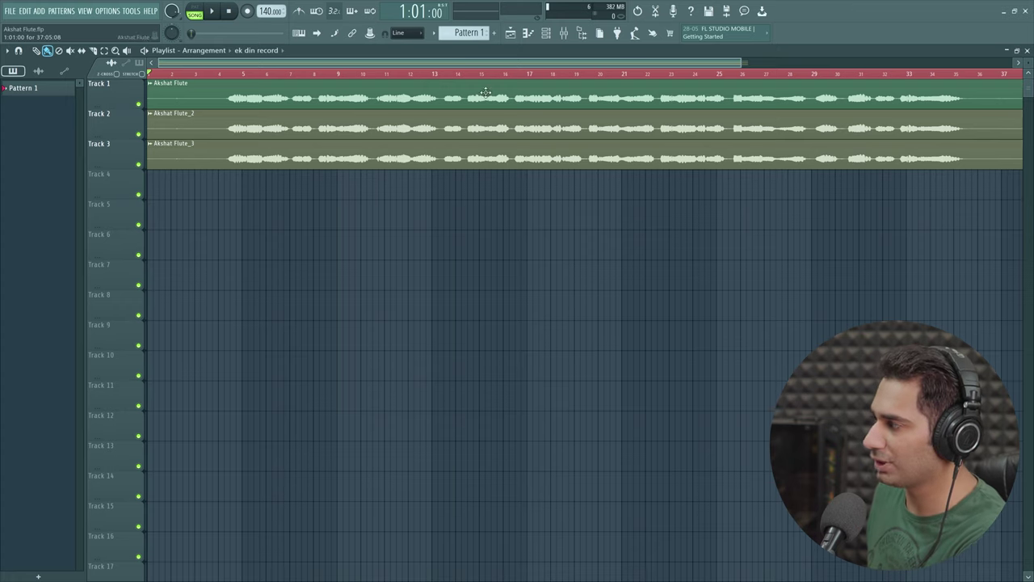
# Solo Track 1 so only the first flute clip in the playlist is audible
pyautogui.scroll(-2, 586, 80)
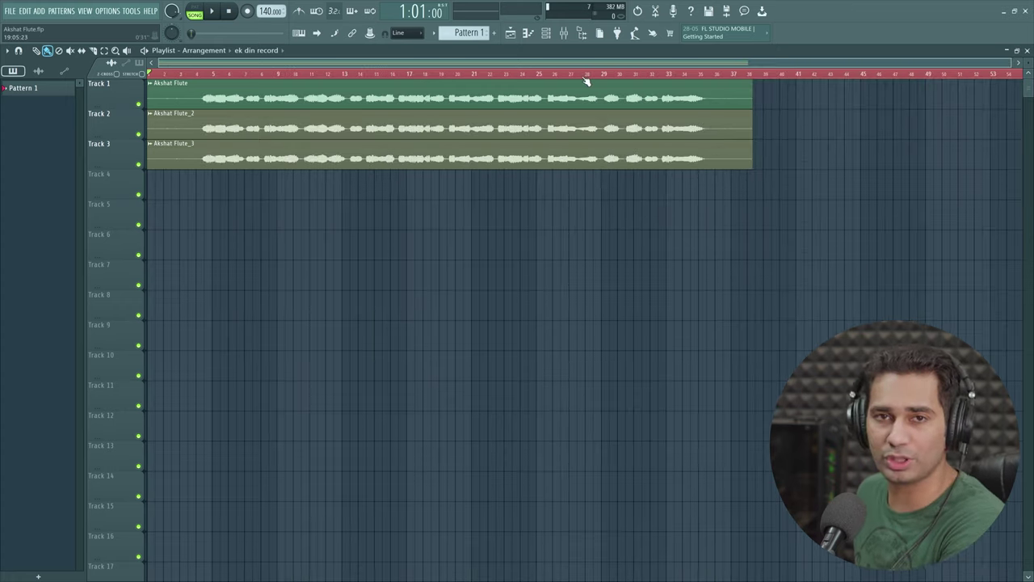
pyautogui.rightClick(138, 105)
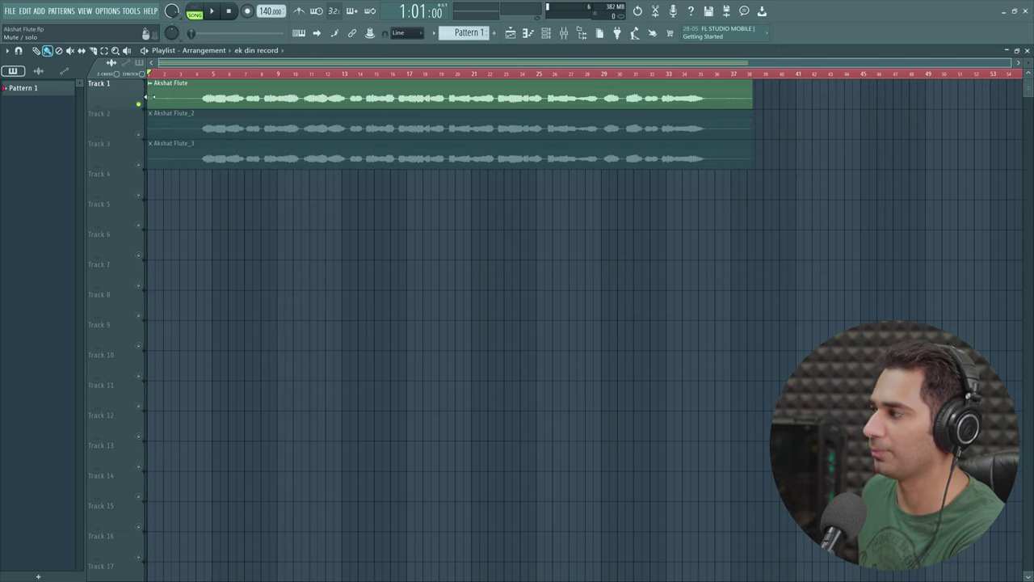
# Check the Track 1 flute clip's channel settings and its Raw Flute mixer track, and play the soloed clip
pyautogui.doubleClick(265, 97)
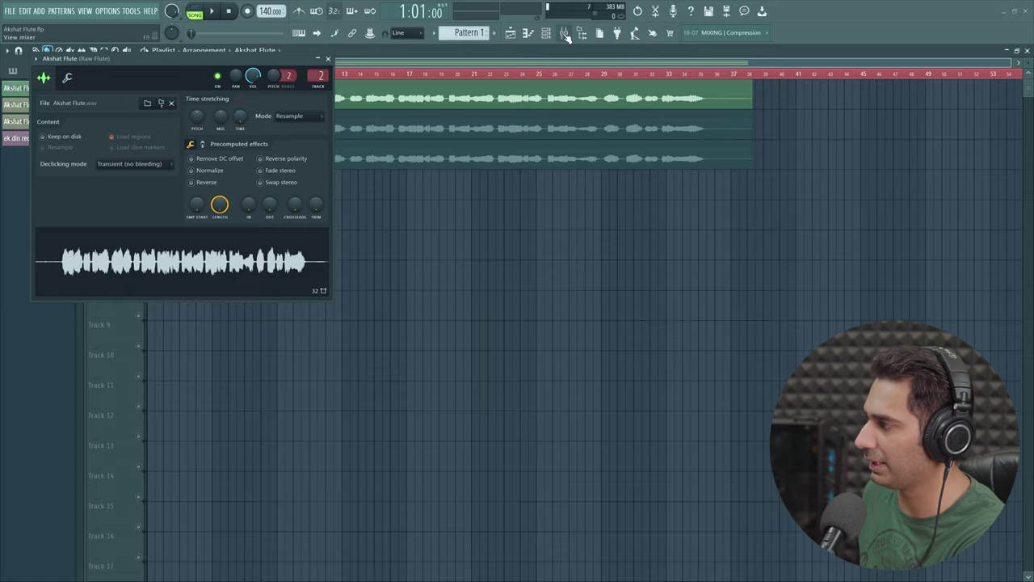
pyautogui.click(564, 32)
pyautogui.moveTo(212, 59); pyautogui.dragTo(541, 189)
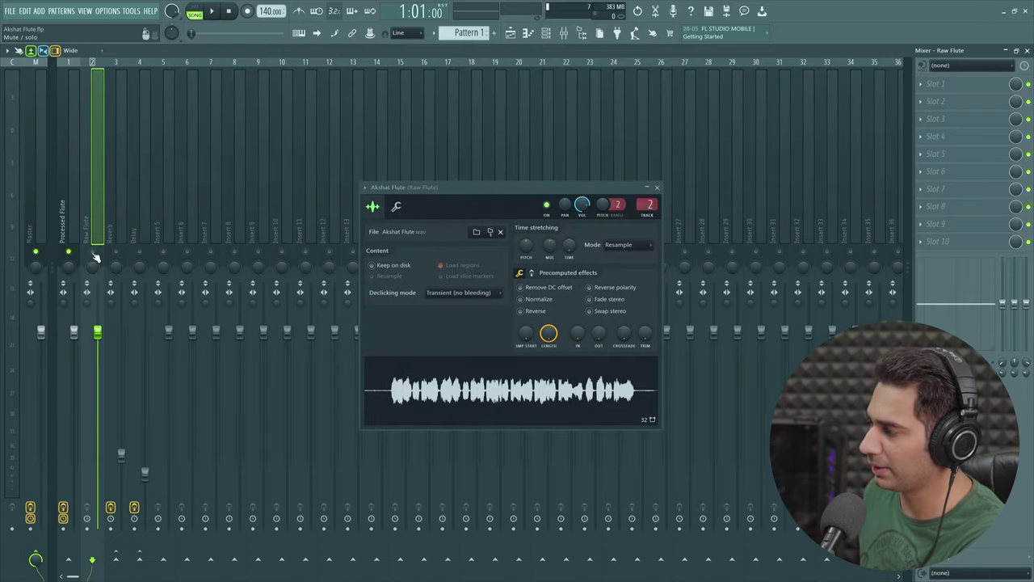
pyautogui.click(510, 34)
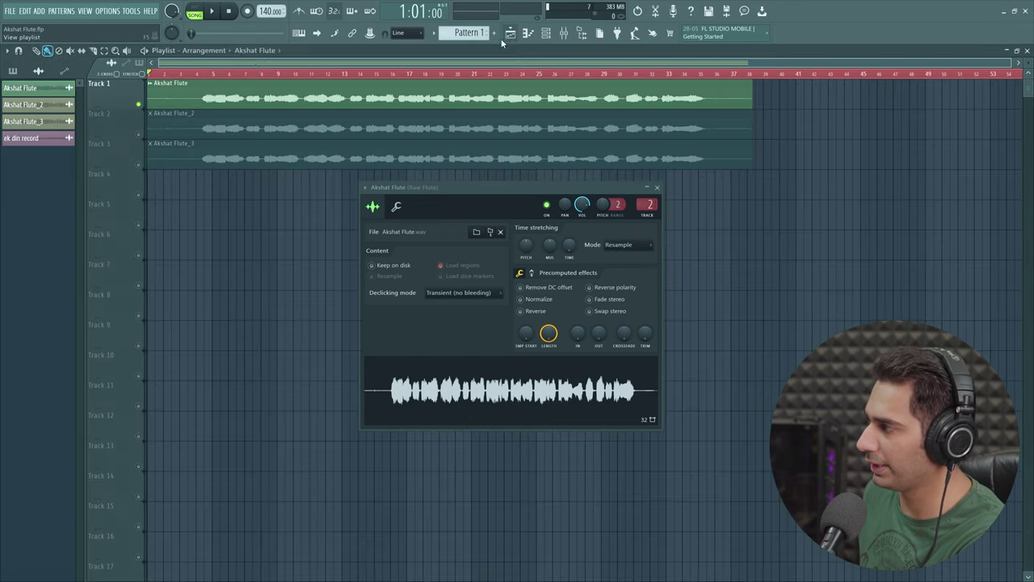
pyautogui.click(211, 11)
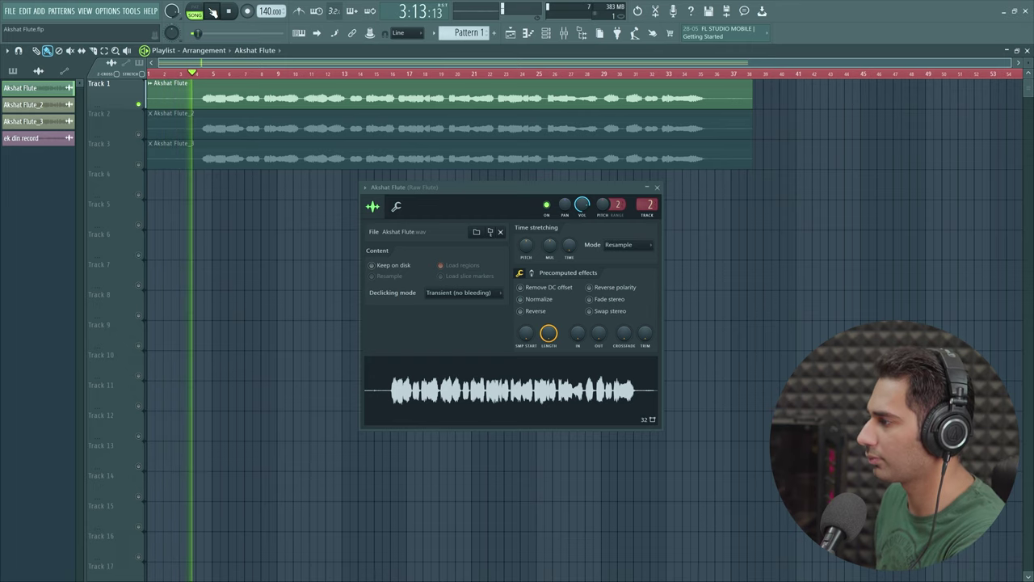
pyautogui.click(212, 11)
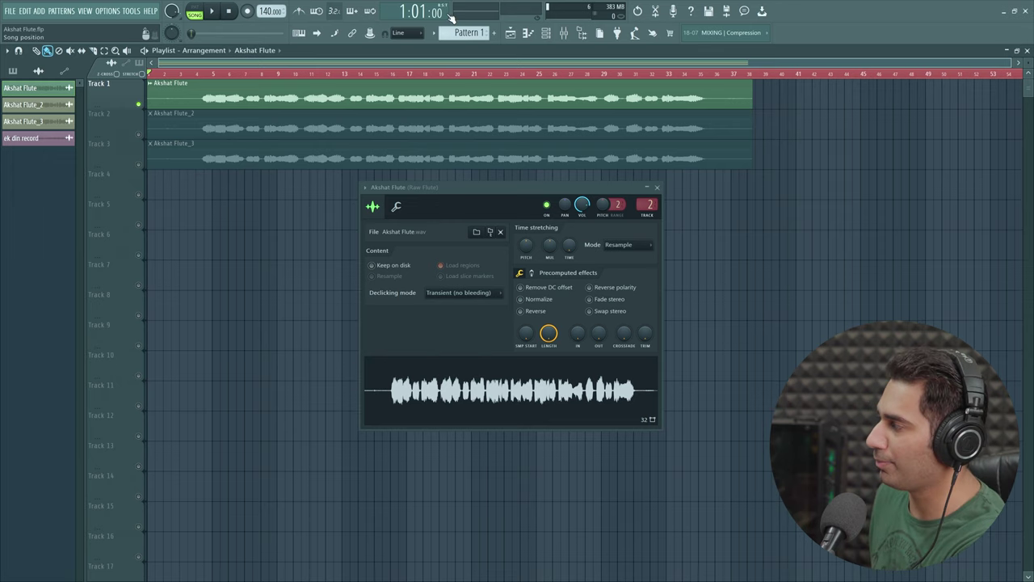
# Bypass FabFilter Pro-L 2 on the Master mixer track and close the mixer, limiter and flute channel windows
pyautogui.click(564, 33)
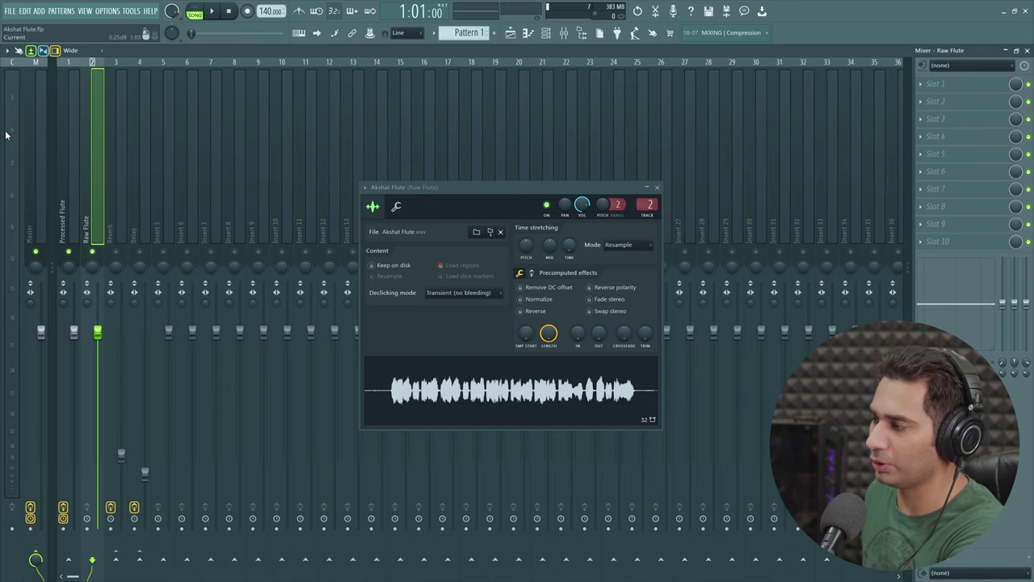
pyautogui.click(38, 216)
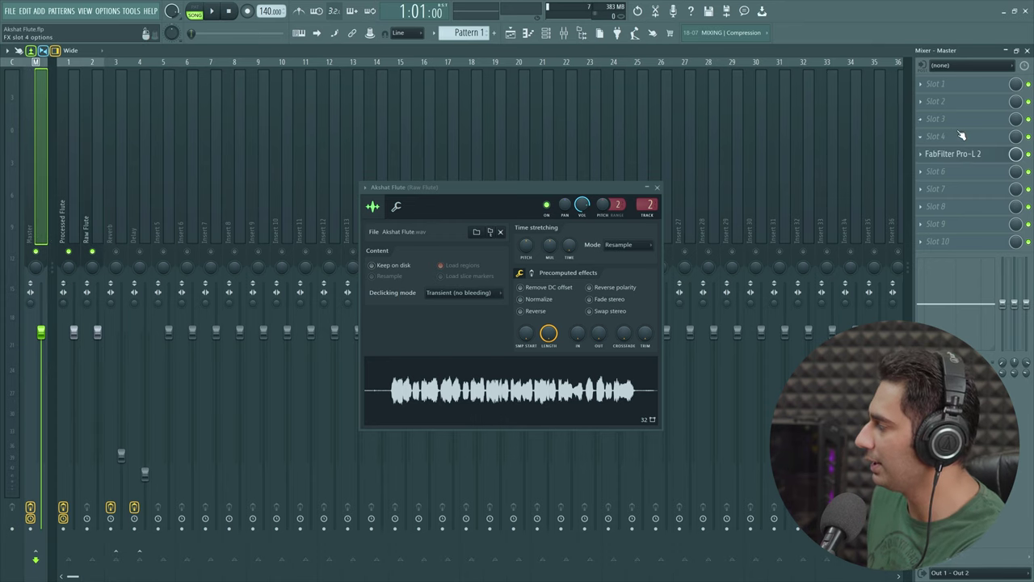
pyautogui.click(973, 156)
pyautogui.moveTo(121, 177)
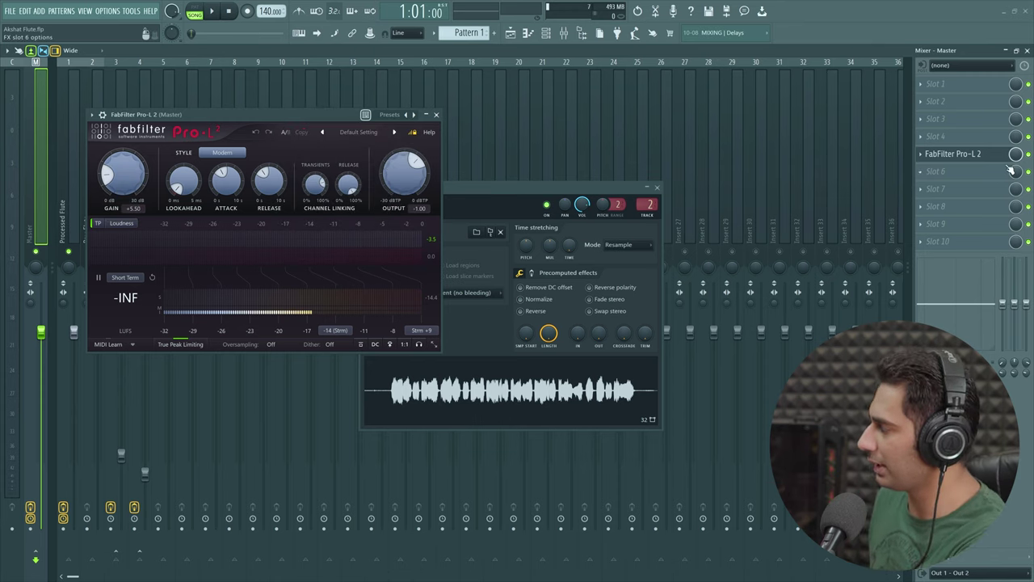
pyautogui.click(1028, 155)
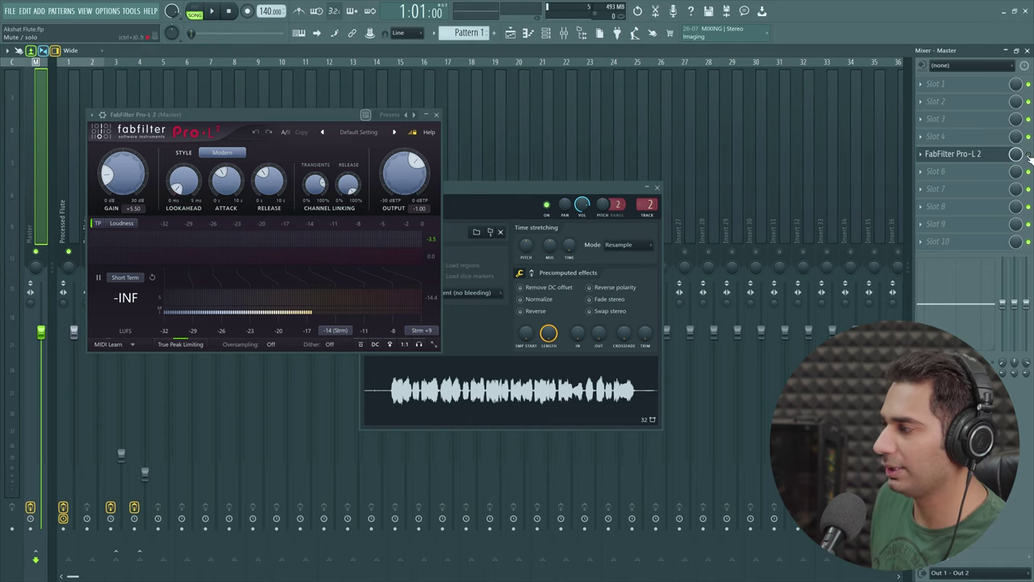
pyautogui.click(1027, 50)
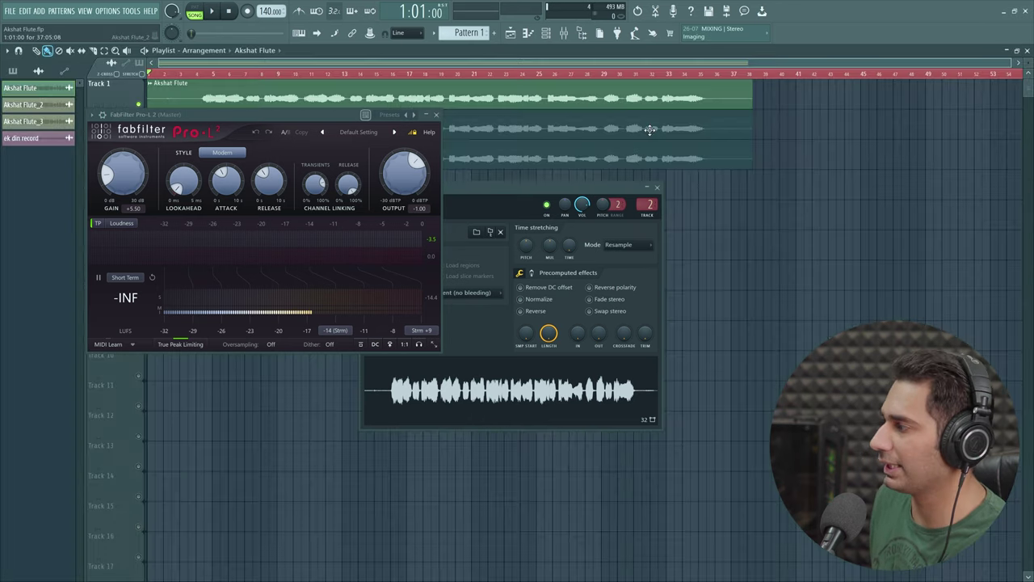
pyautogui.click(437, 114)
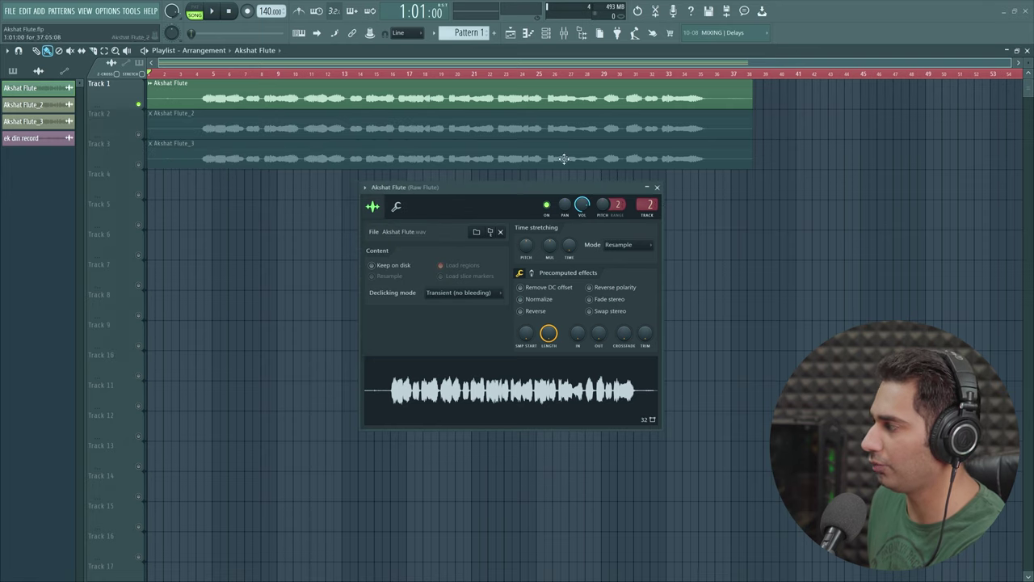
pyautogui.click(656, 187)
# Listen to the soloed raw flute recording from the start, and resume playback from about bar 4
pyautogui.press('space')
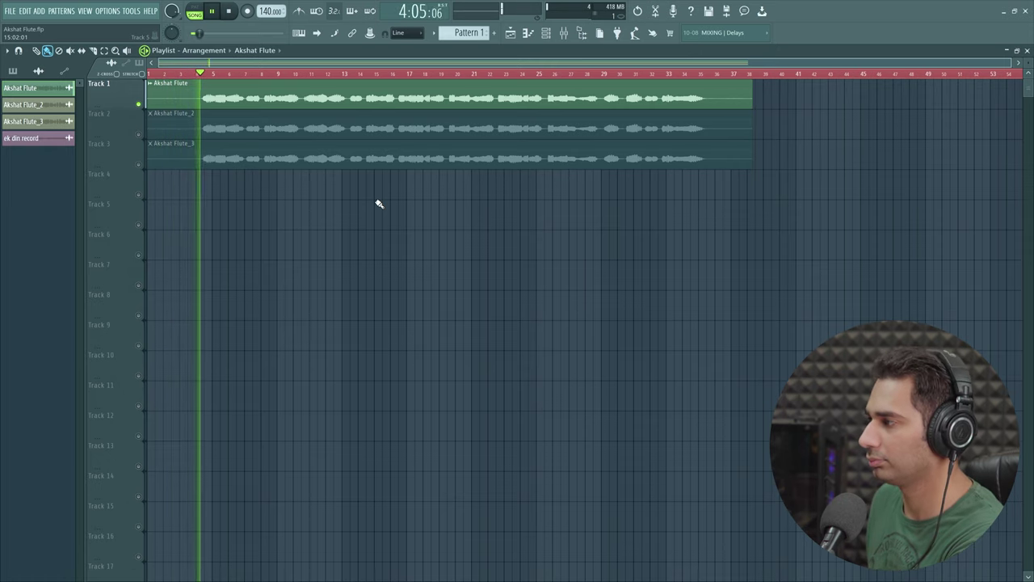
pyautogui.press('space')
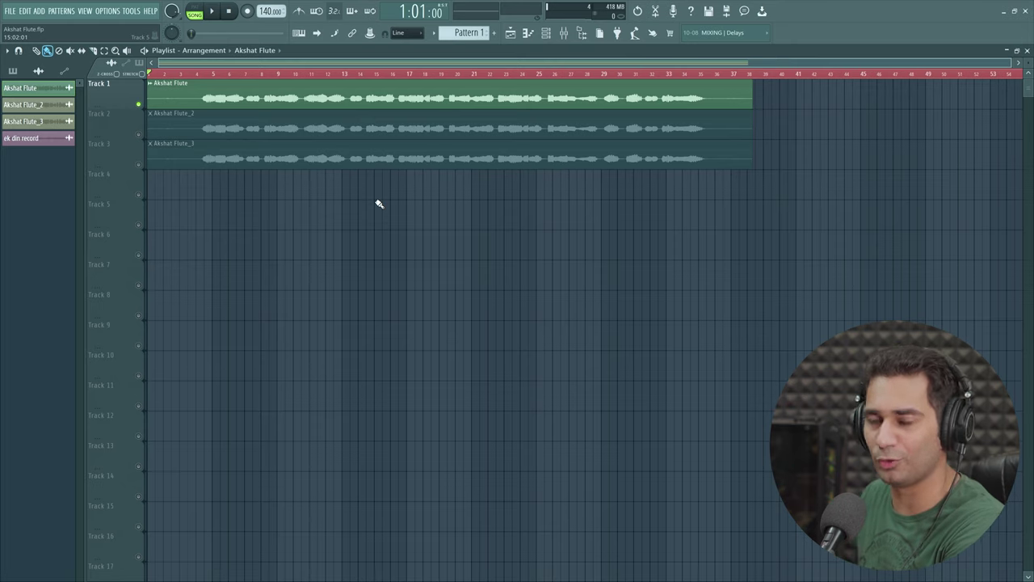
pyautogui.press('space')
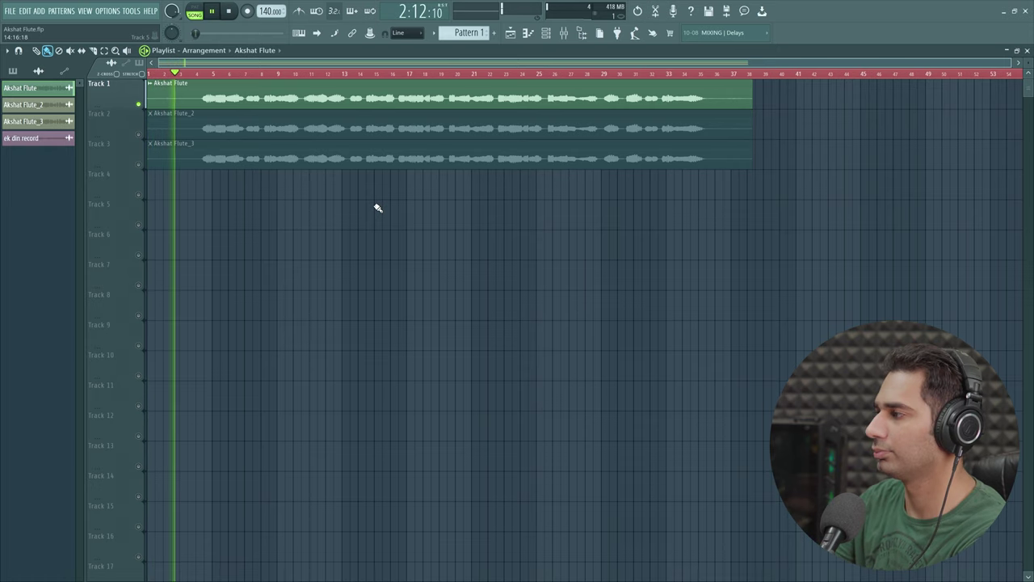
pyautogui.press('space')
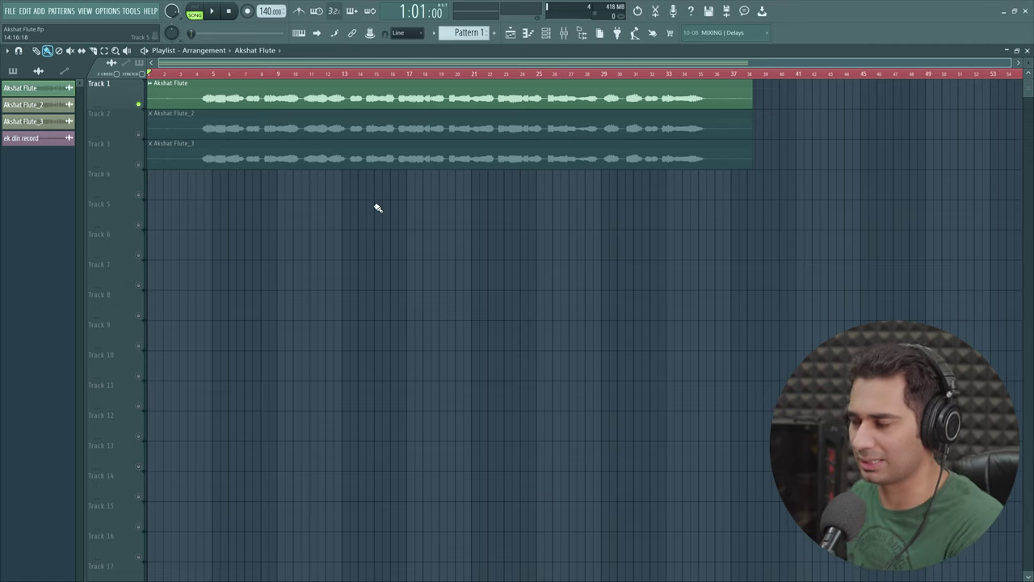
pyautogui.press('space')
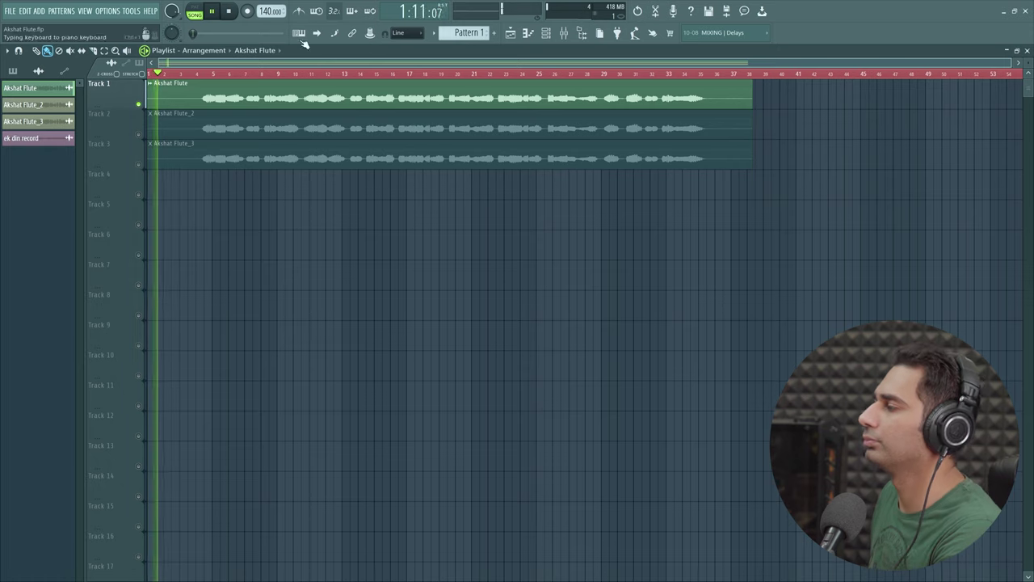
pyautogui.click(198, 75)
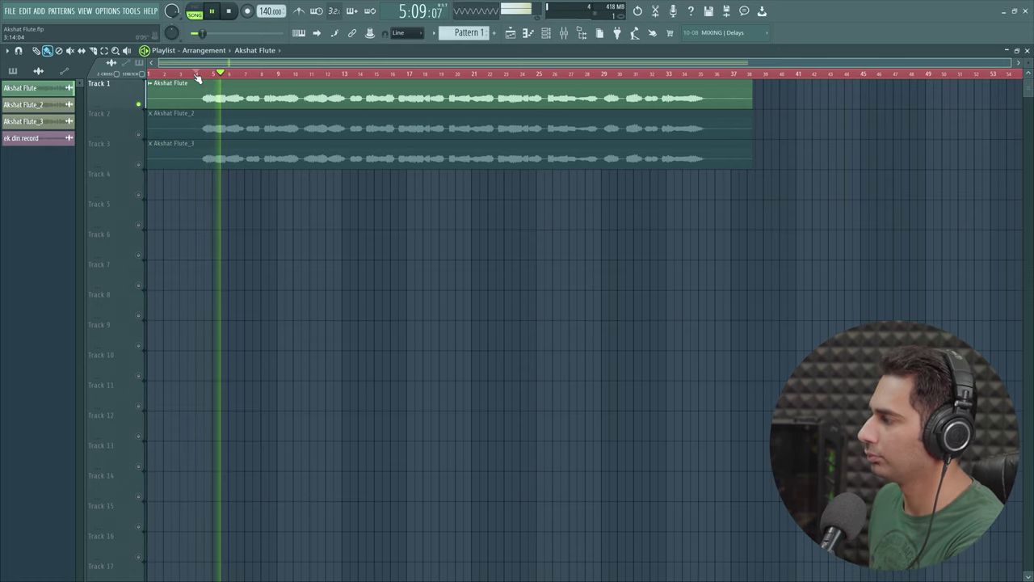
# Increase Track 1's height to enlarge the flute waveform and stop playback
pyautogui.moveTo(119, 106); pyautogui.dragTo(107, 293)
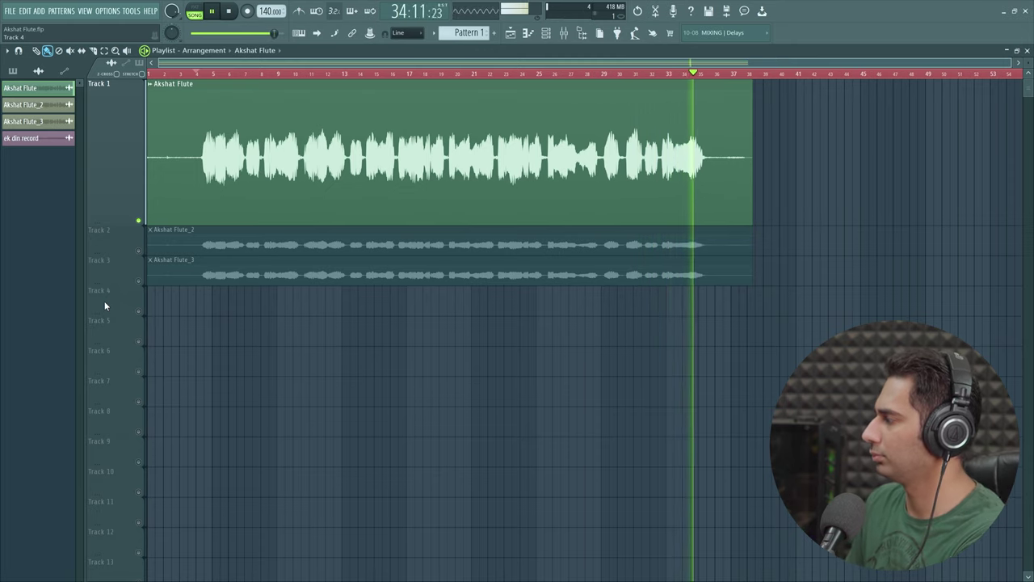
pyautogui.press('space')
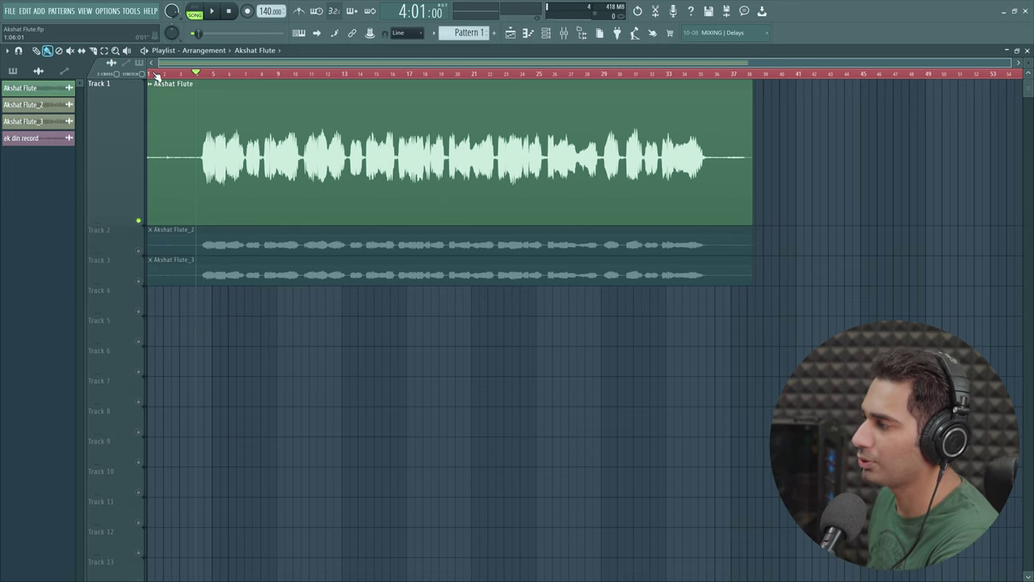
# Open the Track 1 flute sample in the Edison audio editor
pyautogui.doubleClick(182, 102)
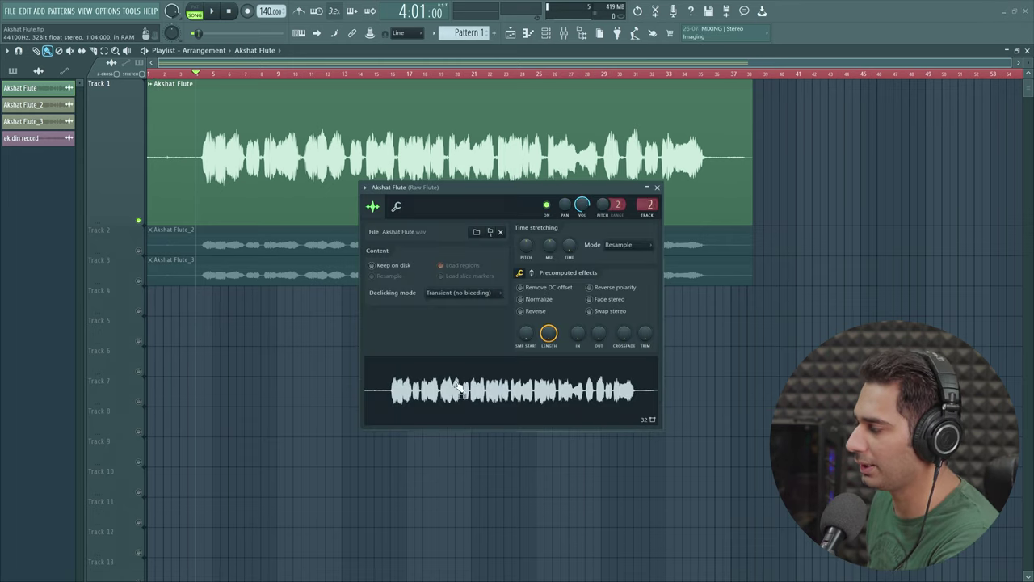
pyautogui.rightClick(448, 383)
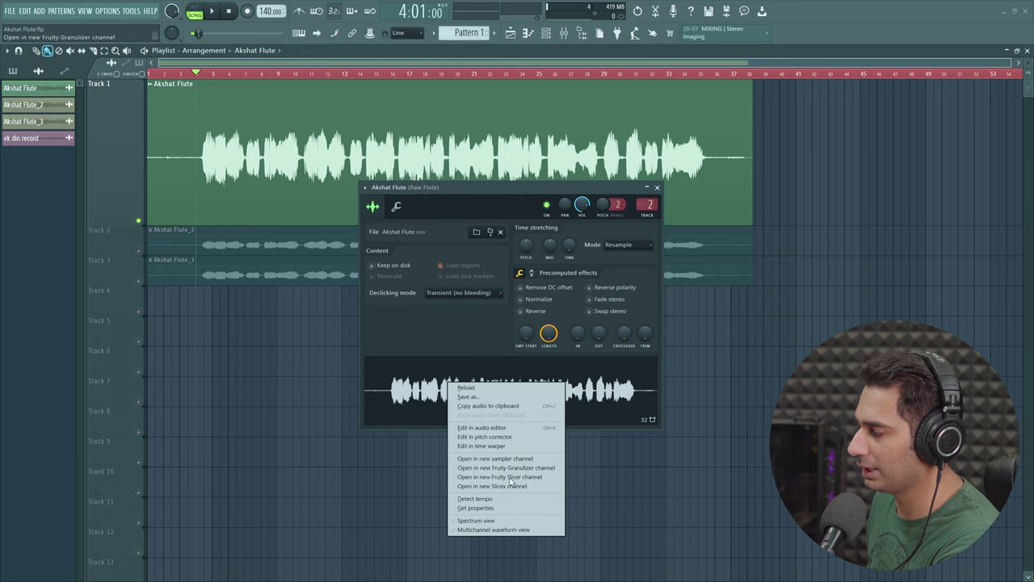
pyautogui.click(510, 429)
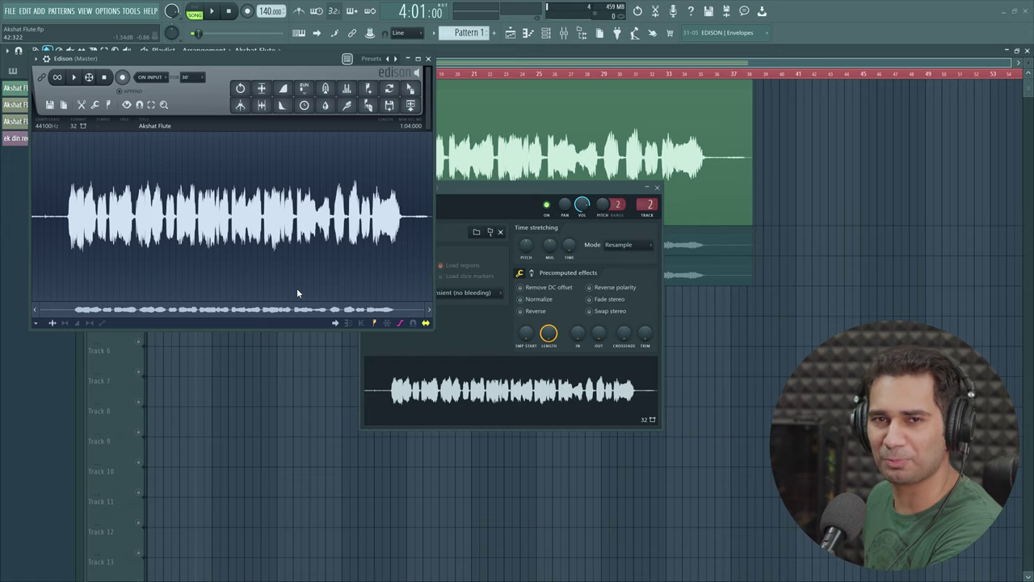
# Select the noise-only section before the first flute note, about 2:376 to 5:008, and audition it with looping on
pyautogui.moveTo(420, 314); pyautogui.dragTo(99, 289)
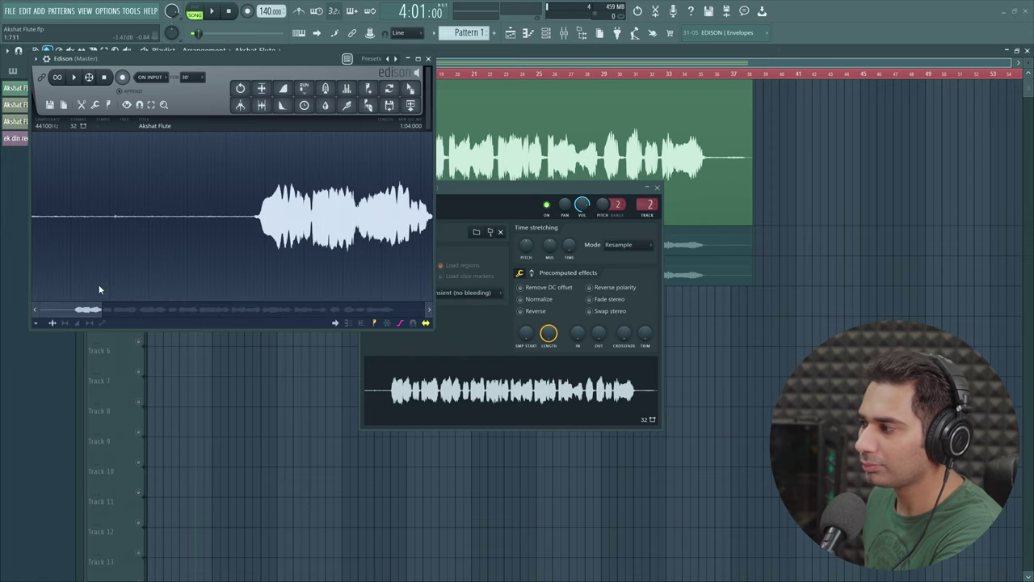
pyautogui.moveTo(123, 225); pyautogui.dragTo(229, 223)
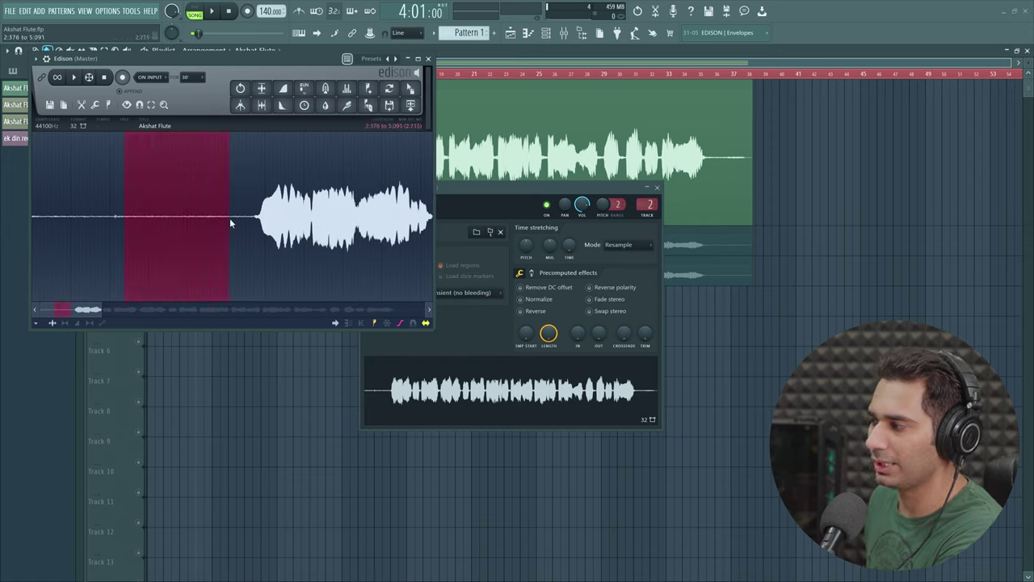
pyautogui.click(76, 77)
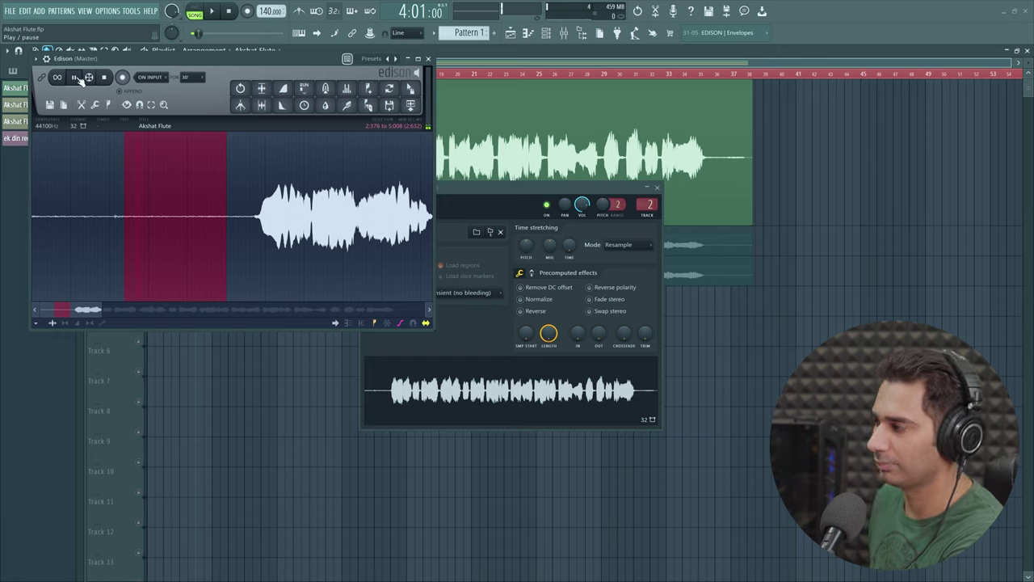
pyautogui.click(76, 77)
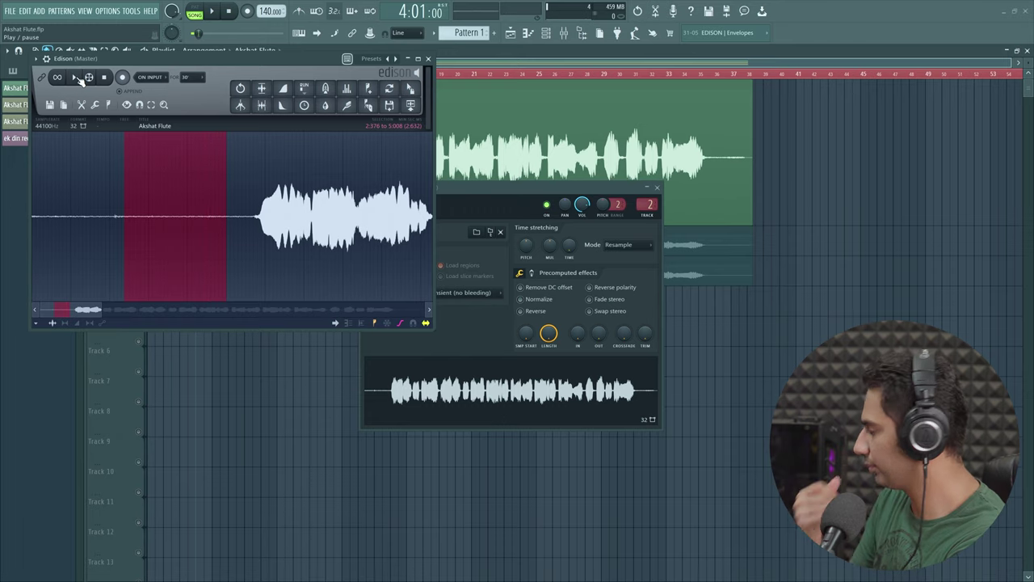
pyautogui.click(76, 77)
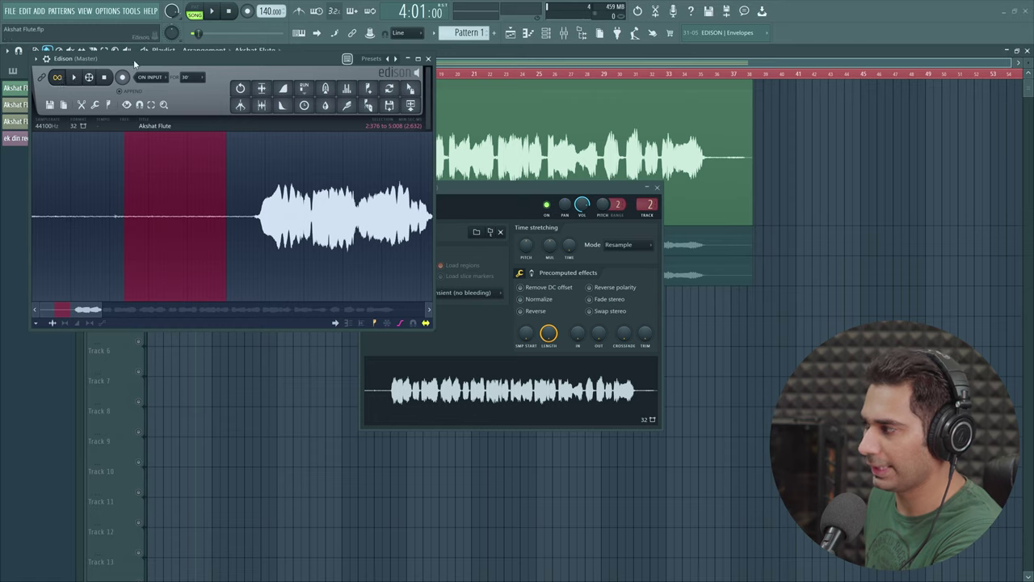
# Acquire a noise profile from the selected noise section with the Clean up (denoise) tool
pyautogui.click(349, 108)
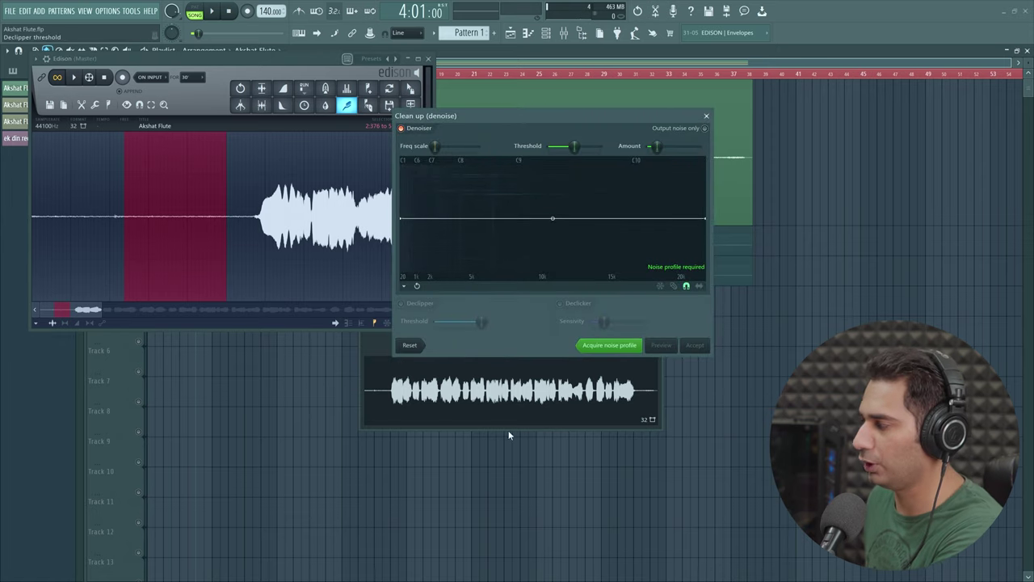
pyautogui.click(612, 345)
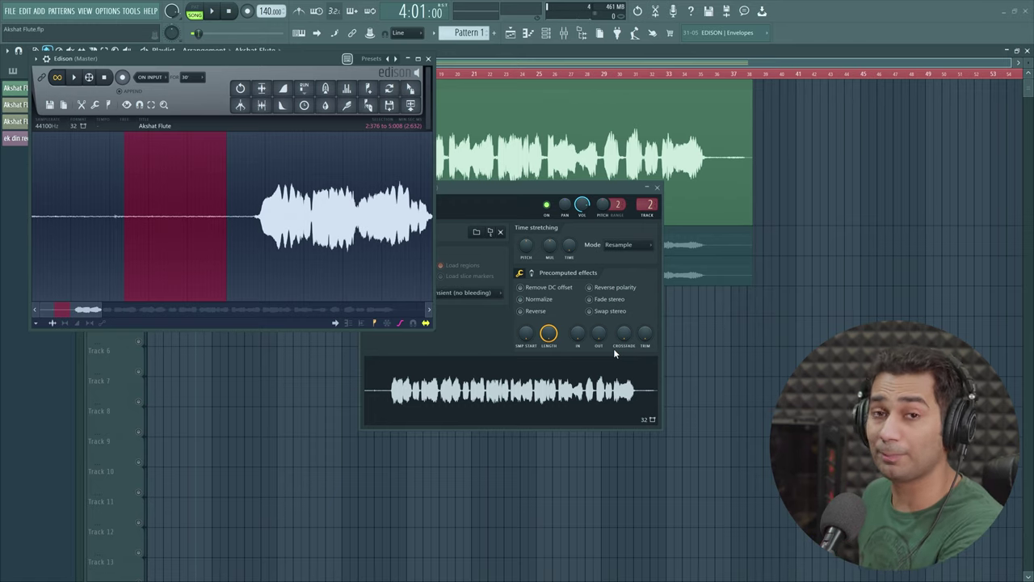
# Select the entire flute recording in Edison and reopen the Clean up (denoise) tool
pyautogui.moveTo(104, 306); pyautogui.dragTo(425, 308)
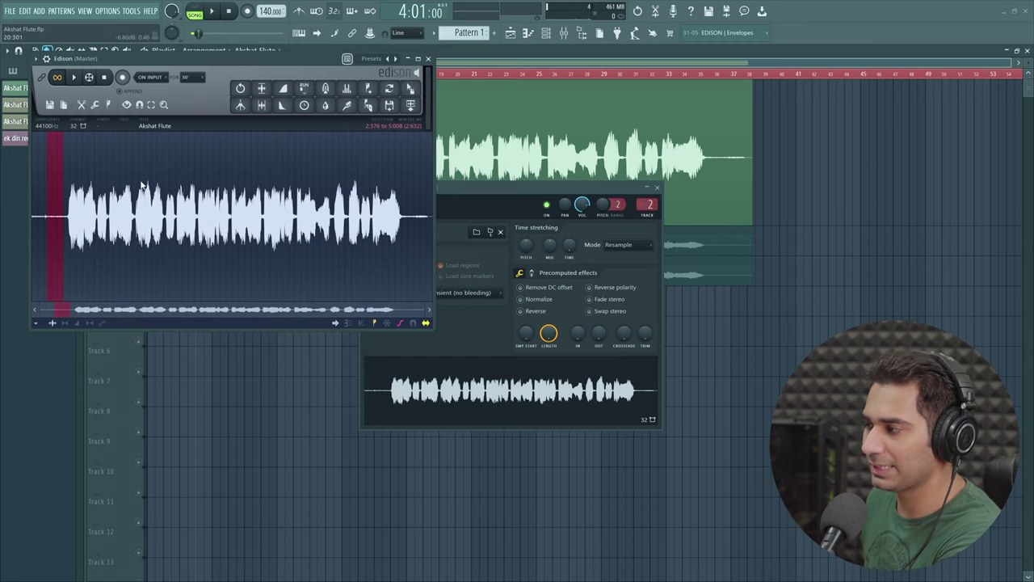
pyautogui.hotkey('ctrl', 'a')
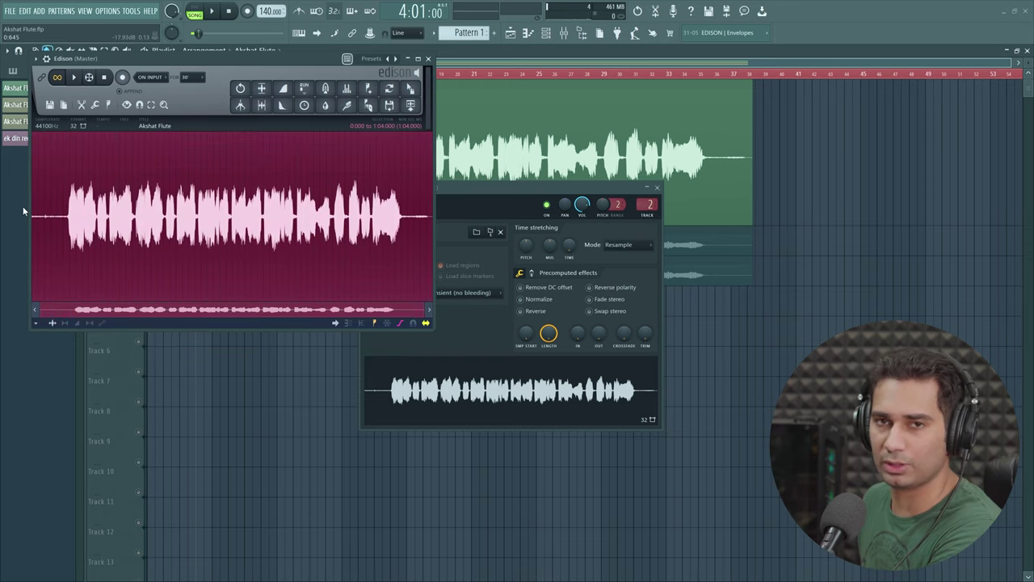
pyautogui.click(348, 108)
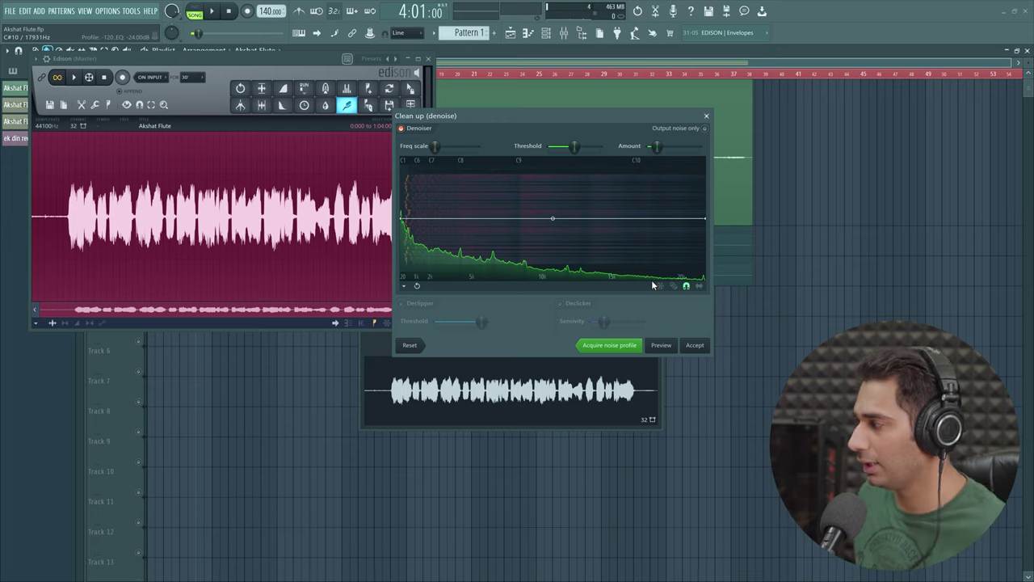
# Set the denoiser's Amount to about 12.1 and apply the denoising to the whole recording
pyautogui.moveTo(656, 145); pyautogui.dragTo(699, 146)
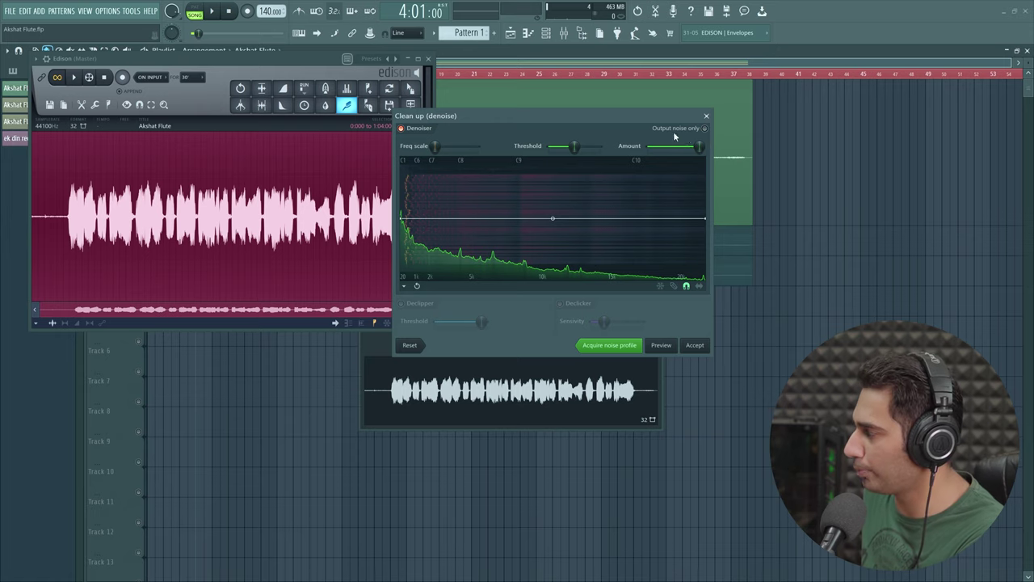
pyautogui.moveTo(708, 151); pyautogui.dragTo(671, 151)
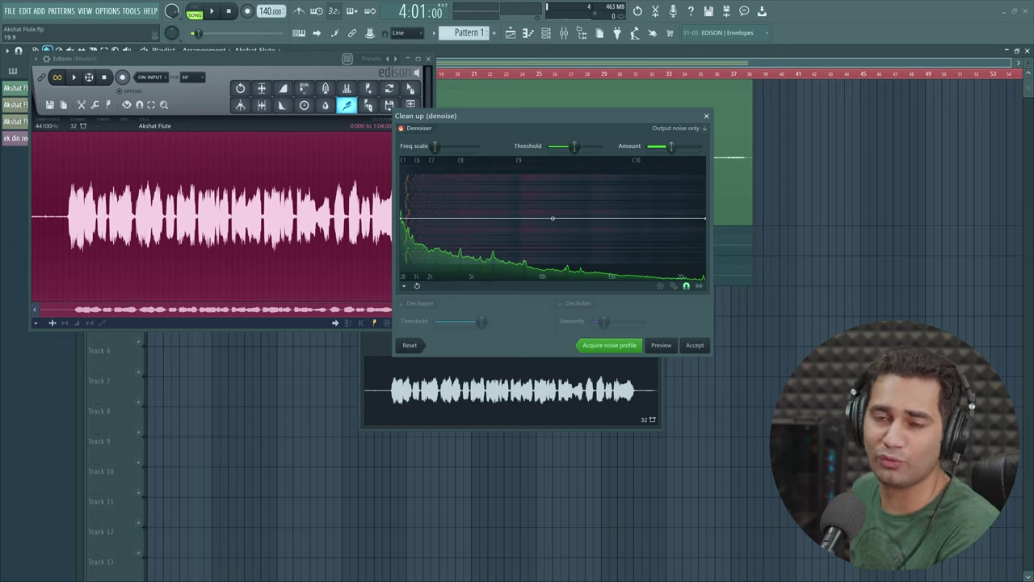
pyautogui.moveTo(671, 146); pyautogui.dragTo(664, 147)
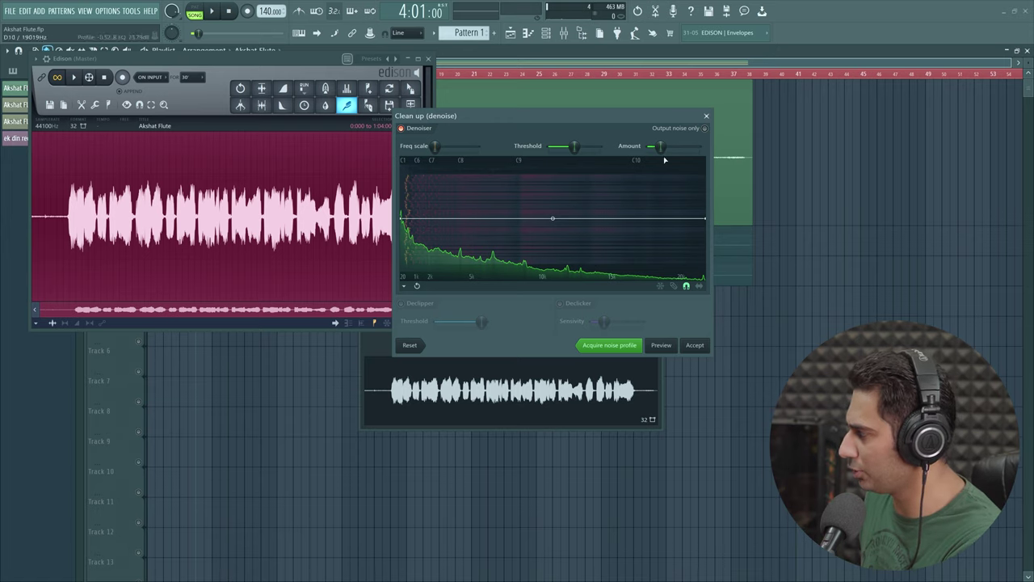
pyautogui.moveTo(663, 153); pyautogui.dragTo(661, 152)
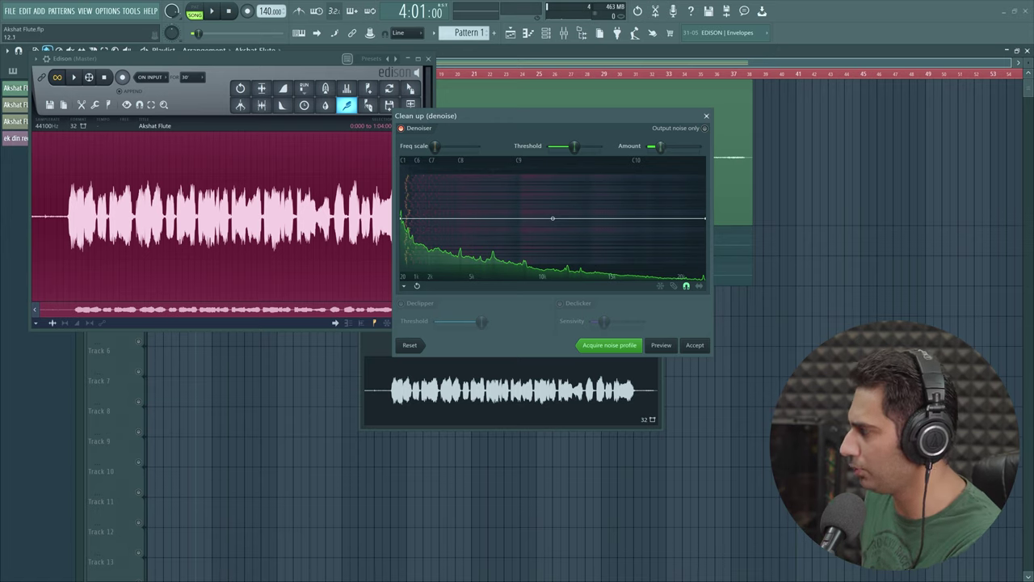
pyautogui.click(694, 345)
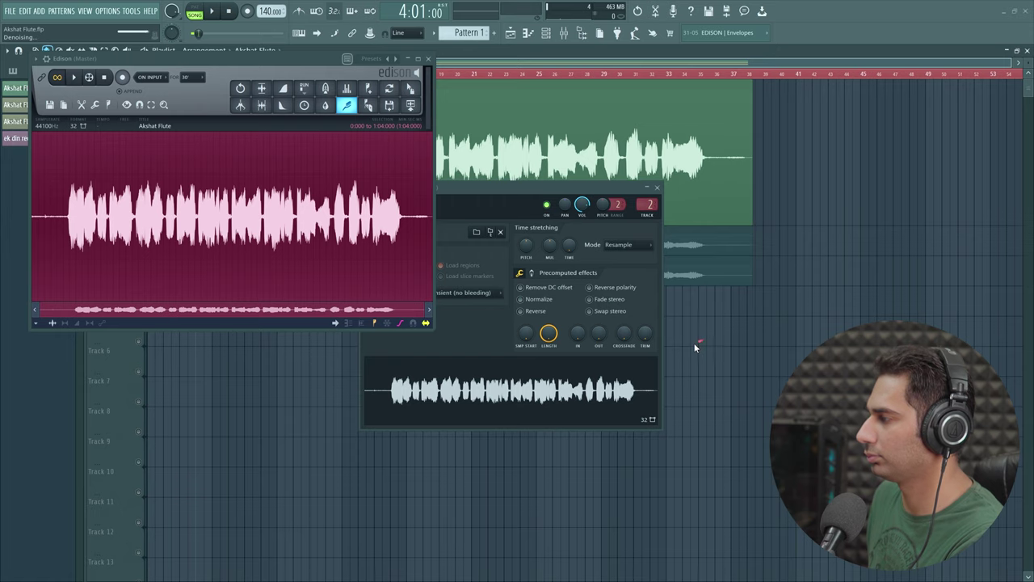
# Audition the denoised section just before the first flute note, about 3:139 to 5:677, in a loop
pyautogui.click(61, 219)
pyautogui.moveTo(60, 197)
pyautogui.mouseDown()
pyautogui.moveTo(39, 176)
pyautogui.moveTo(68, 188)
pyautogui.mouseUp()
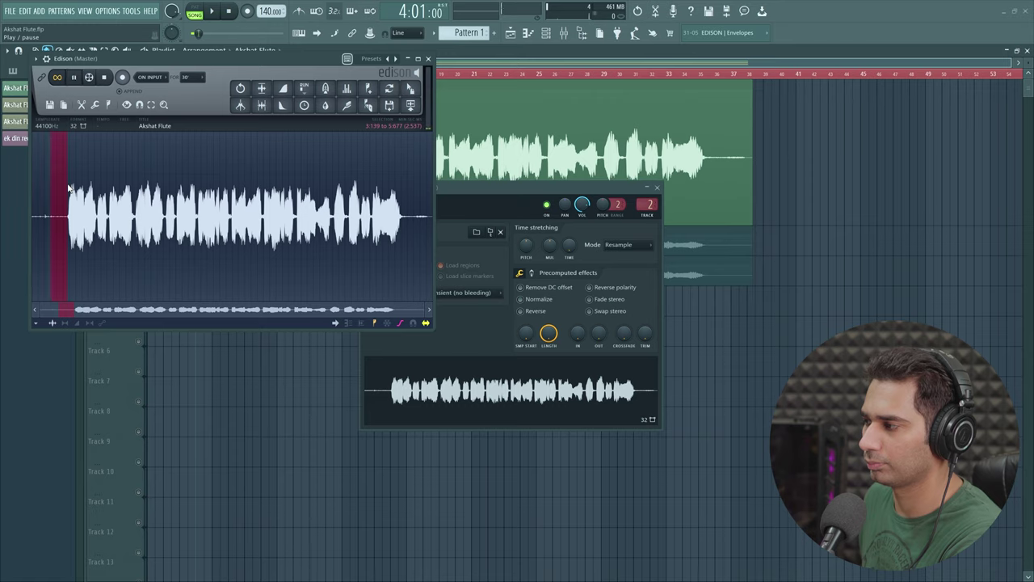
pyautogui.click(76, 77)
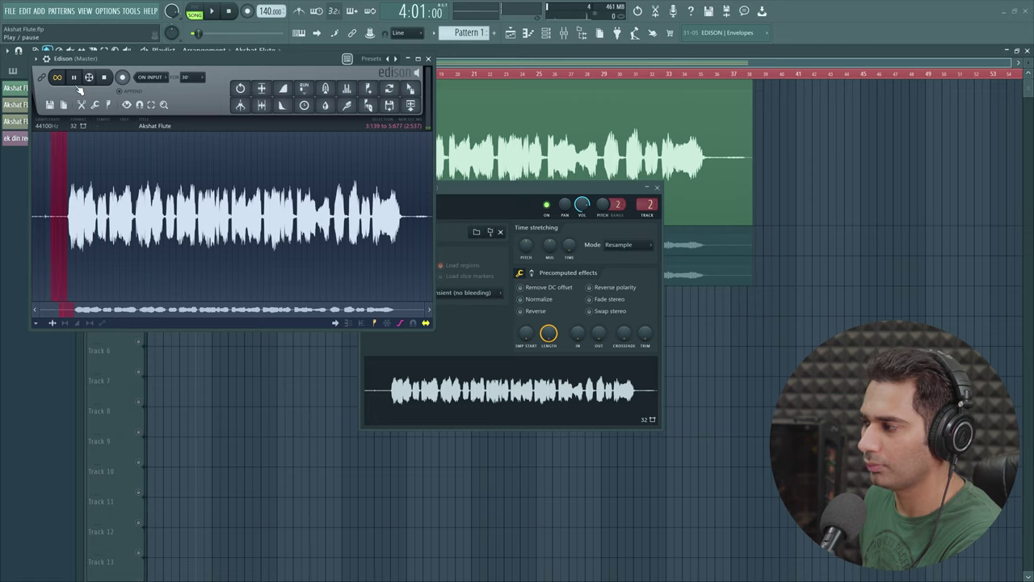
pyautogui.click(77, 84)
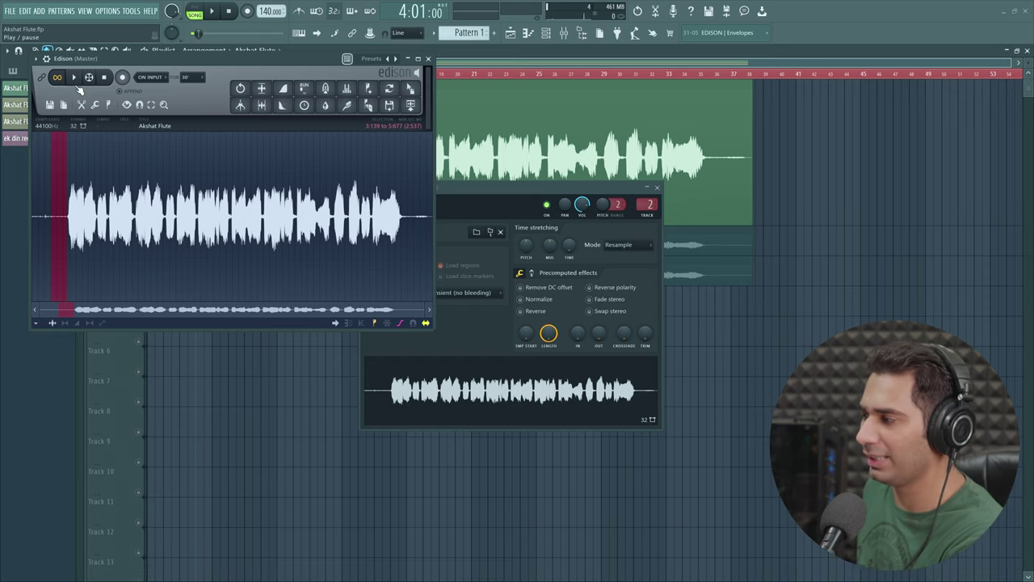
# Clear the selection and audition the denoised flute phrases for any damage to the tone
pyautogui.click(67, 181)
pyautogui.press('space')
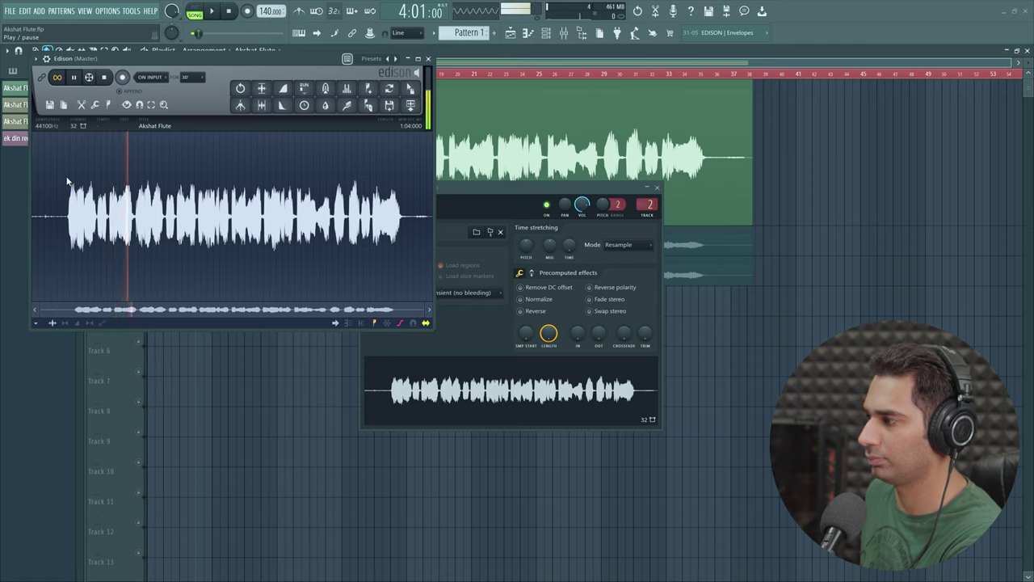
pyautogui.press('space')
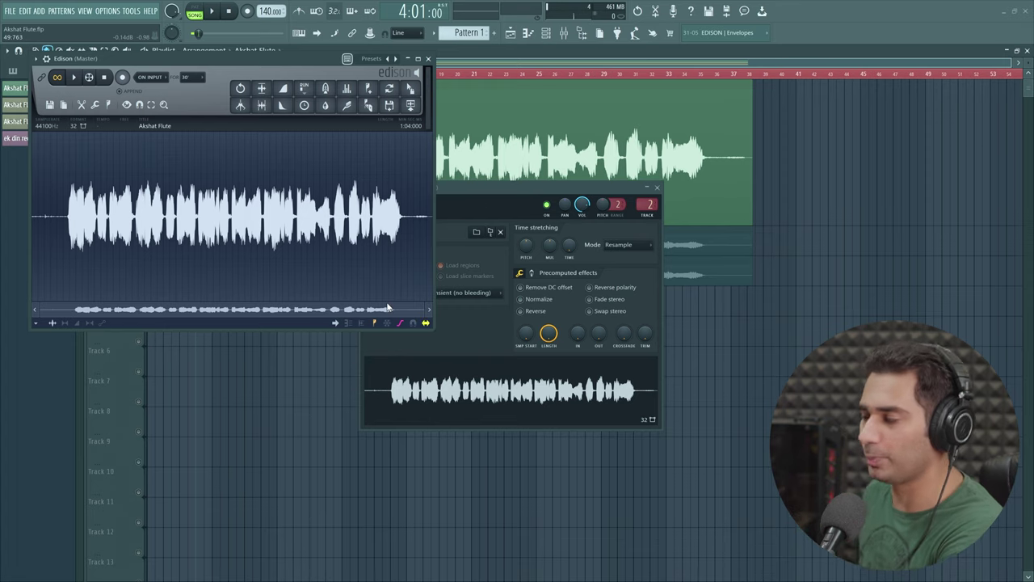
pyautogui.moveTo(421, 308); pyautogui.dragTo(131, 312)
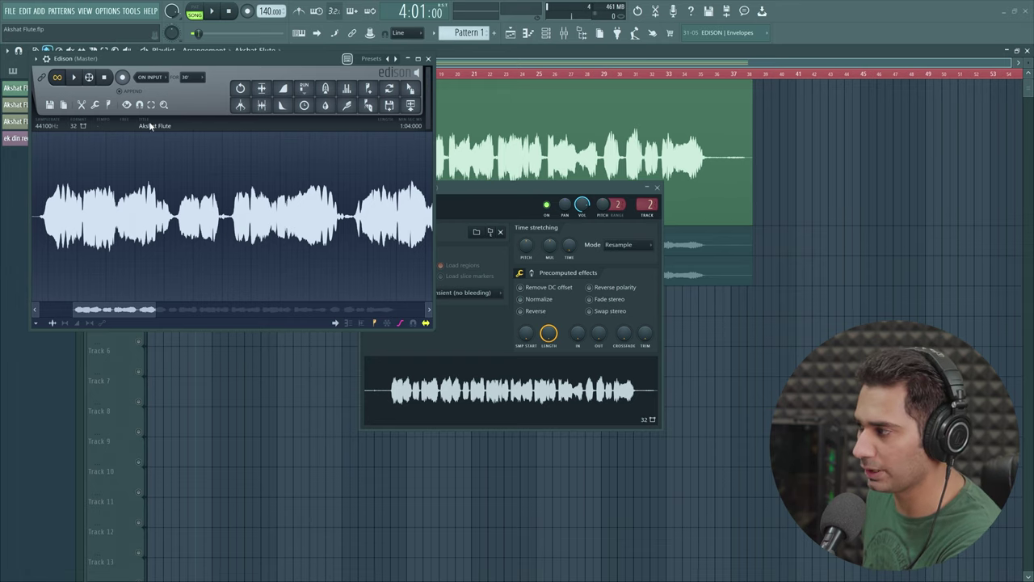
pyautogui.press('space')
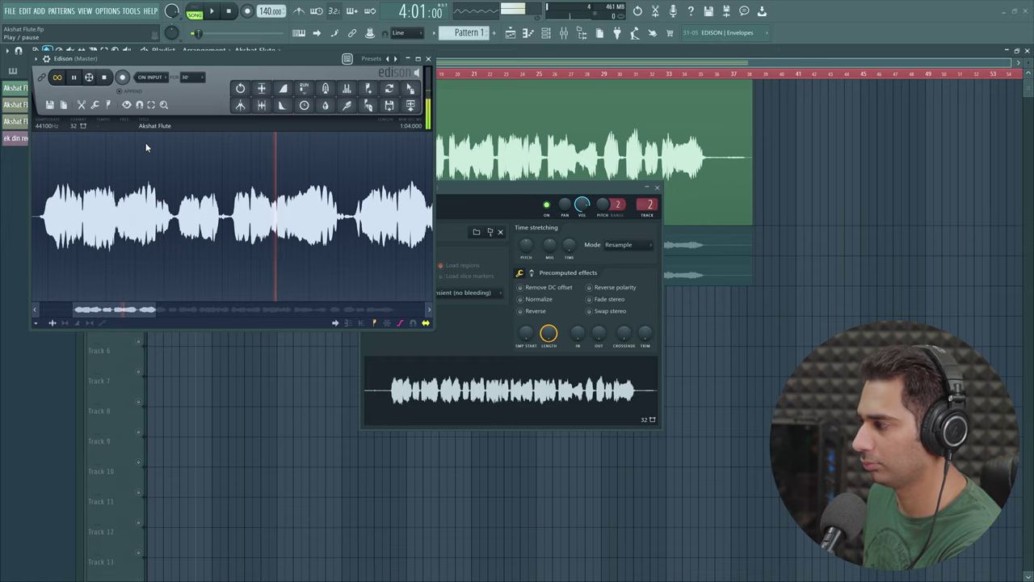
pyautogui.press('space')
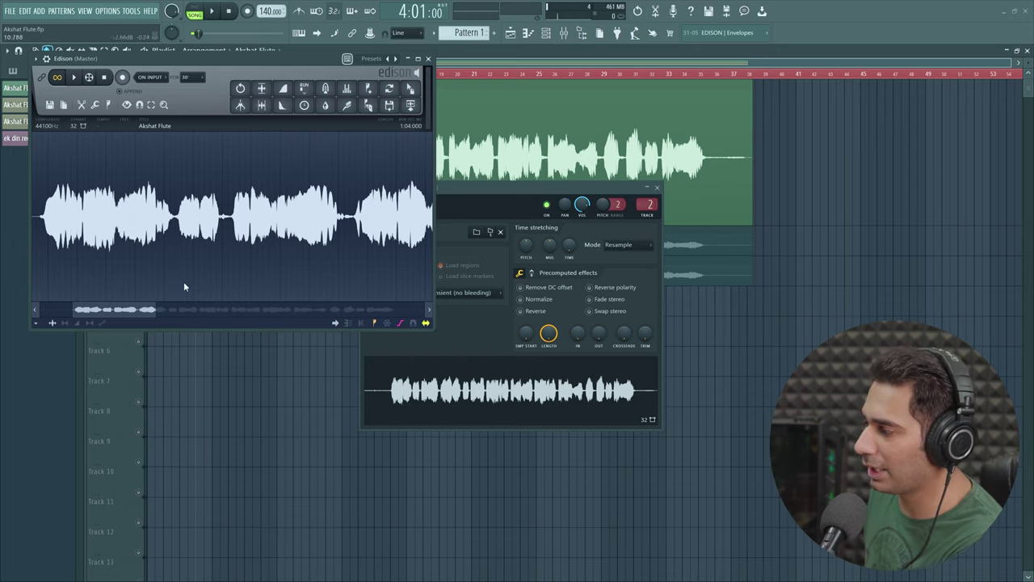
# Place the denoised audio from Edison on Track 5 of the Playlist and close the sample and Edison windows
pyautogui.moveTo(153, 307); pyautogui.dragTo(424, 308)
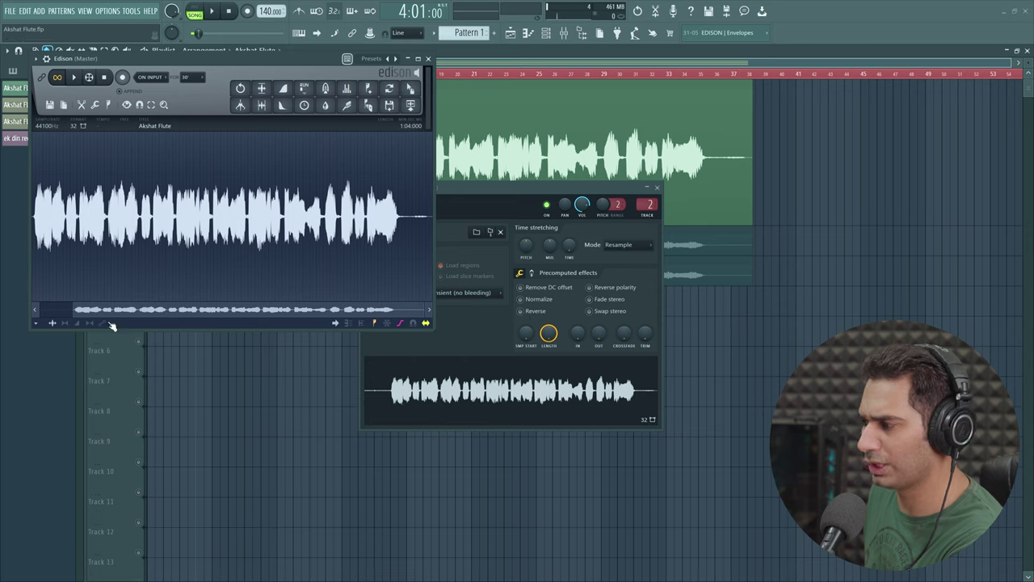
pyautogui.moveTo(415, 88); pyautogui.dragTo(688, 335)
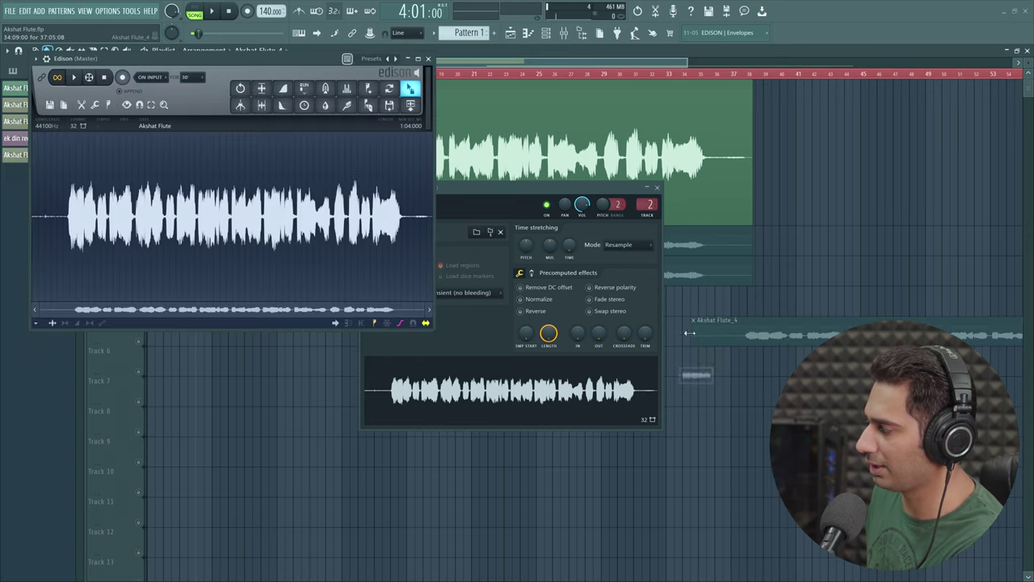
pyautogui.click(657, 188)
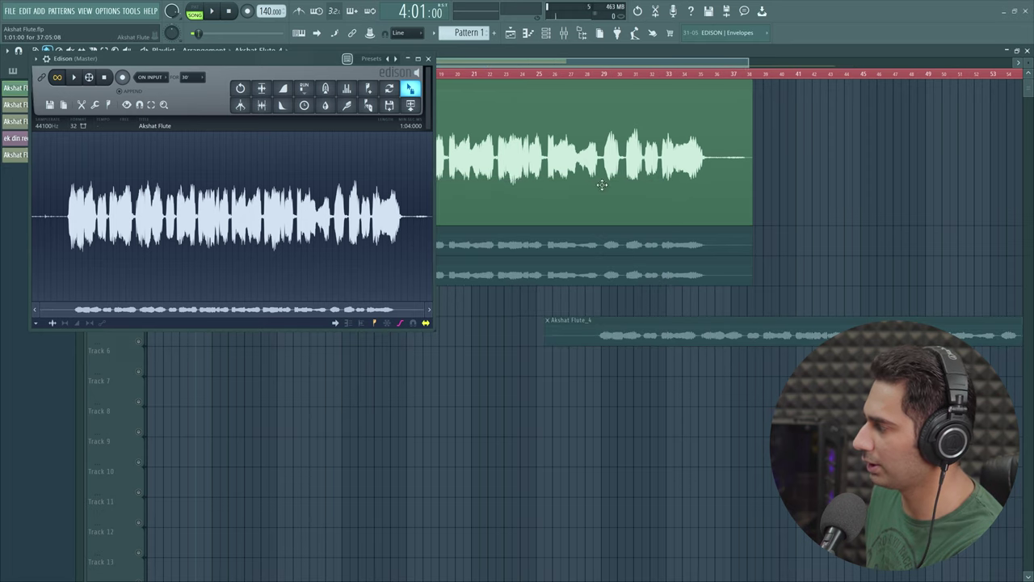
pyautogui.click(427, 59)
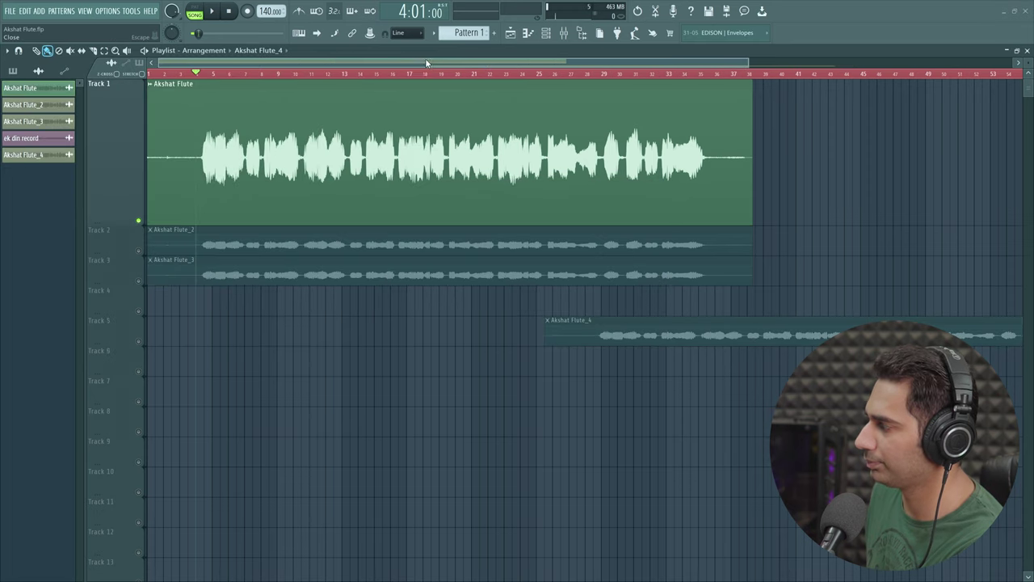
# Insert an empty track directly below Track 1 and move the denoised clip onto it, starting at bar 1
pyautogui.rightClick(134, 229)
pyautogui.click(167, 408)
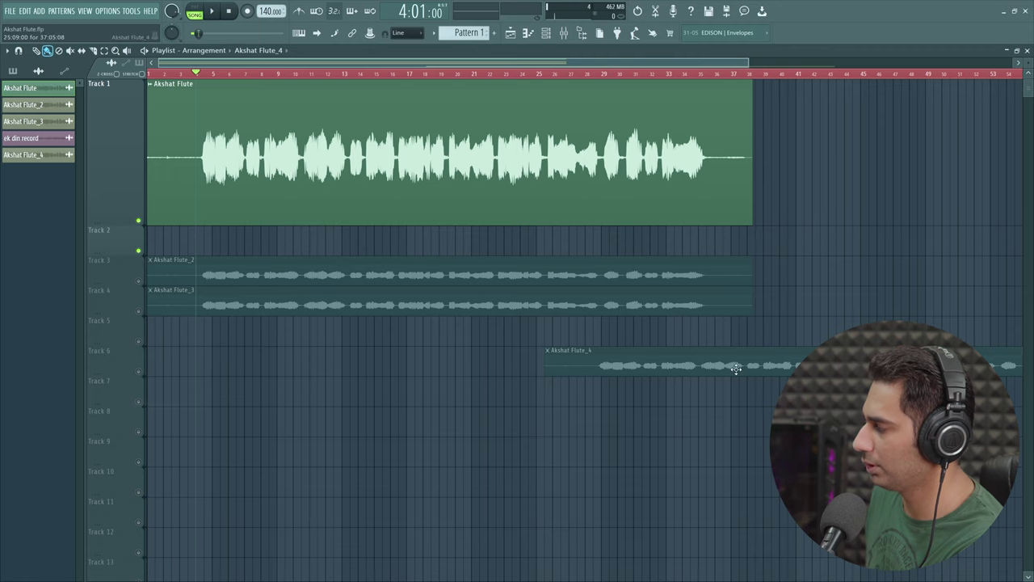
pyautogui.moveTo(748, 363); pyautogui.dragTo(348, 240)
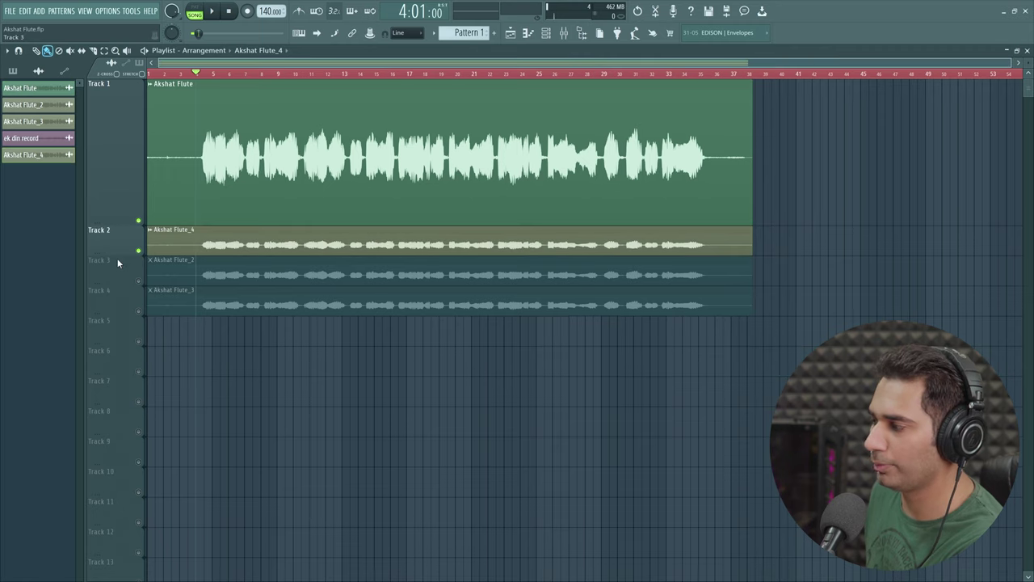
# Enlarge Track 2 to about Track 1's height and mute the original flute on Track 1
pyautogui.moveTo(114, 253); pyautogui.dragTo(113, 370)
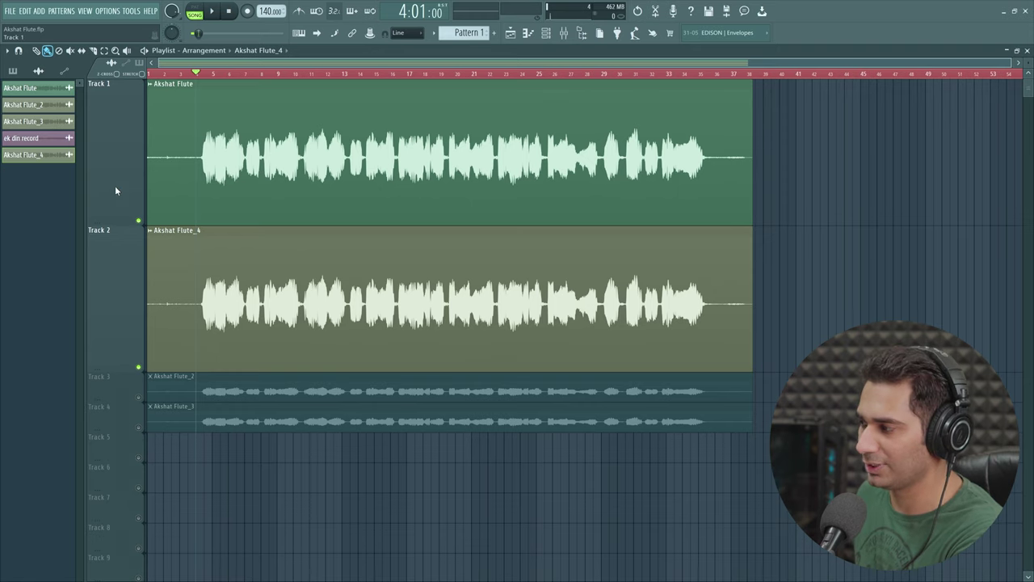
pyautogui.click(138, 220)
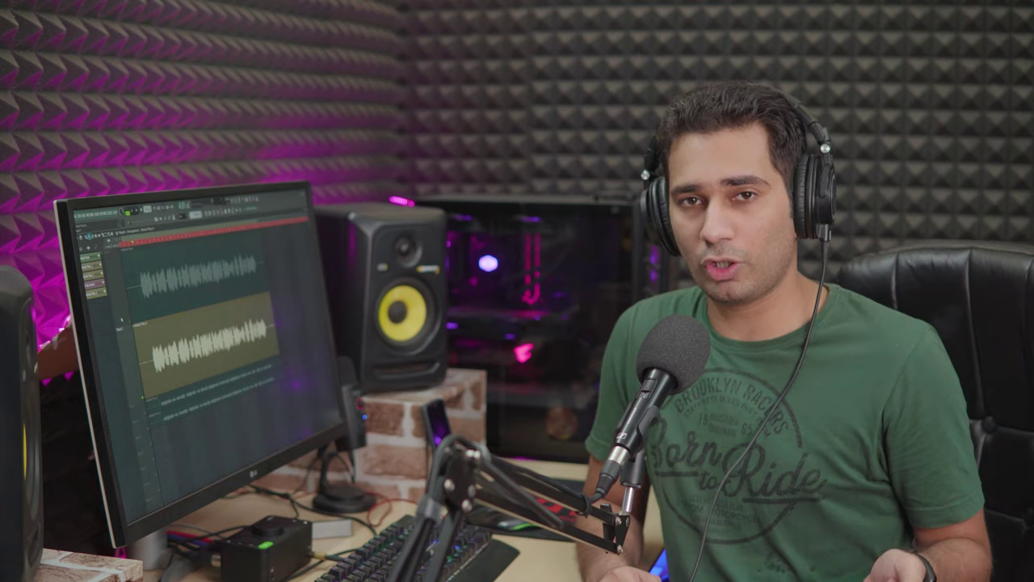
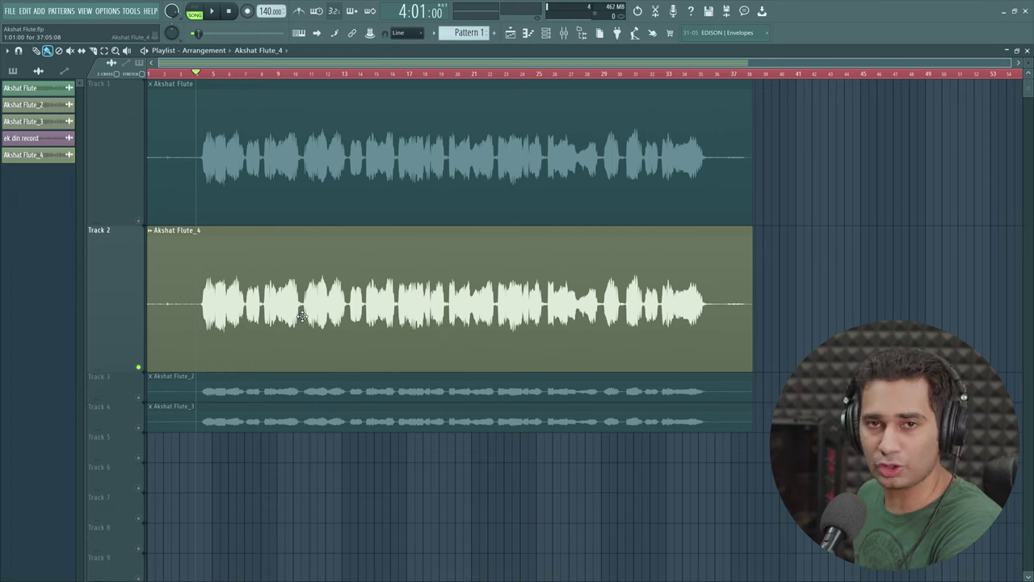
# Check the Processed Flute insert in the mixer and route the denoised clip on Track 2 to mixer track 1
pyautogui.click(570, 37)
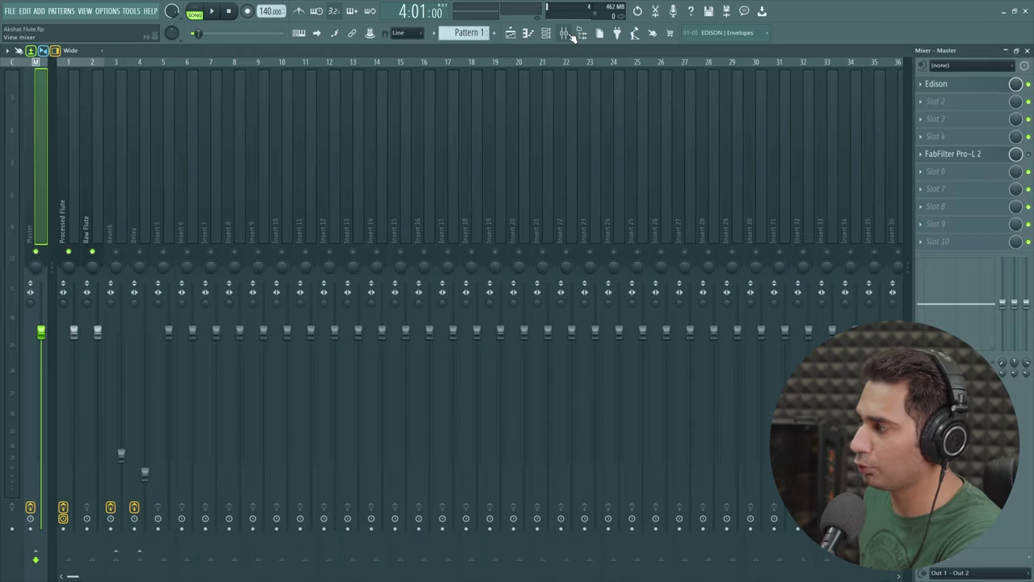
pyautogui.click(70, 226)
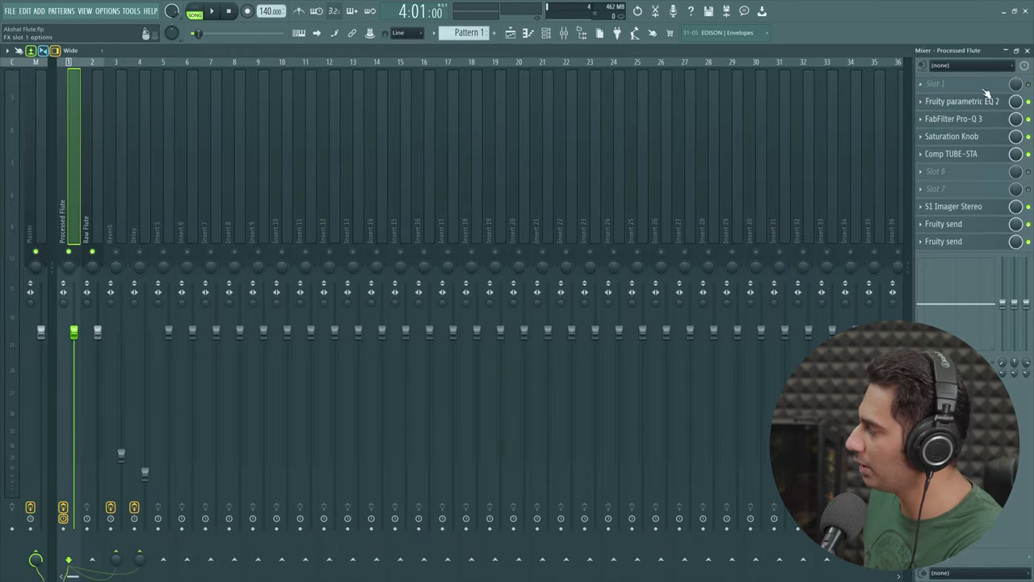
pyautogui.click(1028, 51)
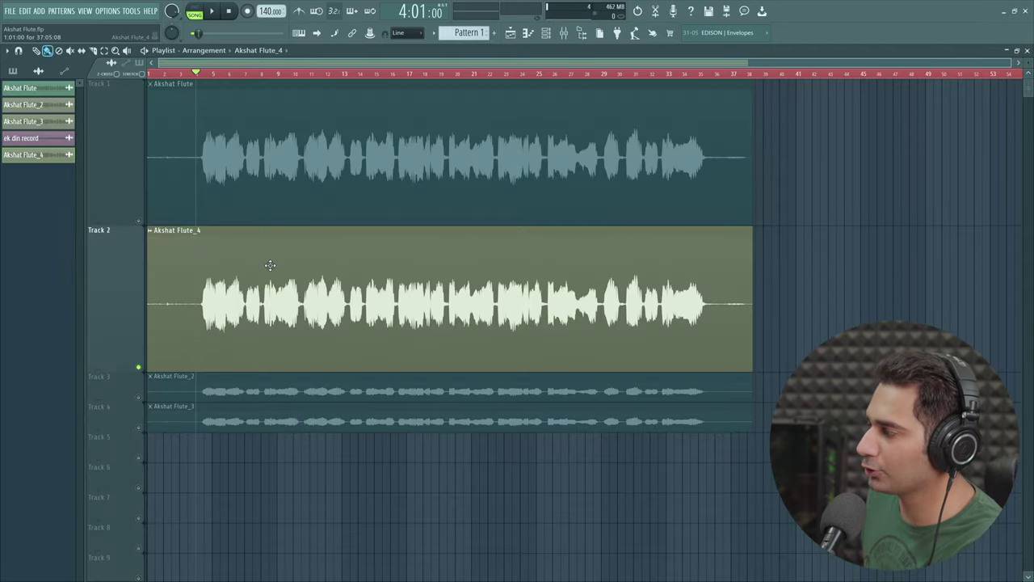
pyautogui.doubleClick(270, 264)
pyautogui.scroll(2, 387, 146)
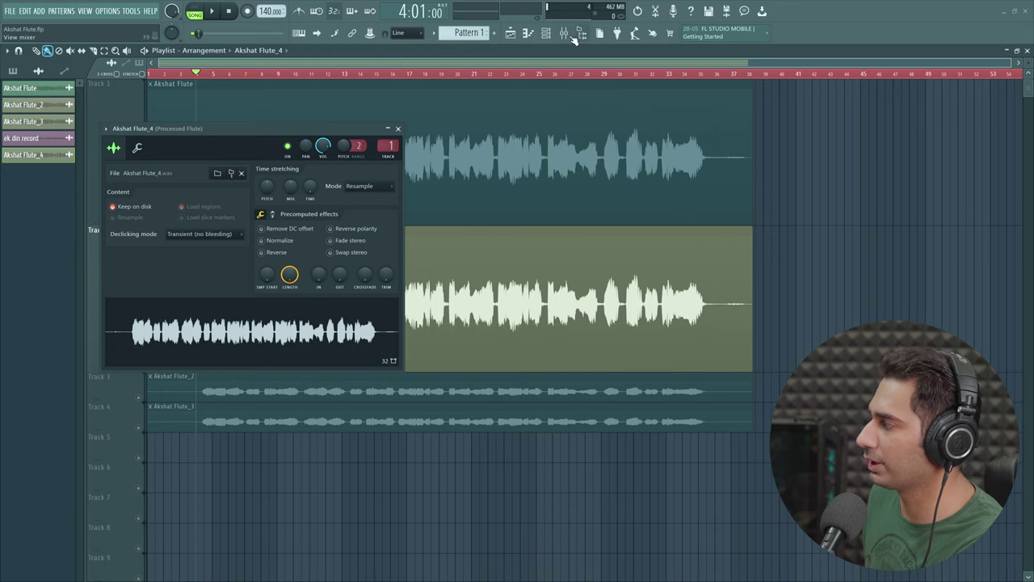
# Close the clip's channel window and mute the Raw Flute insert in the mixer
pyautogui.click(565, 35)
pyautogui.click(398, 129)
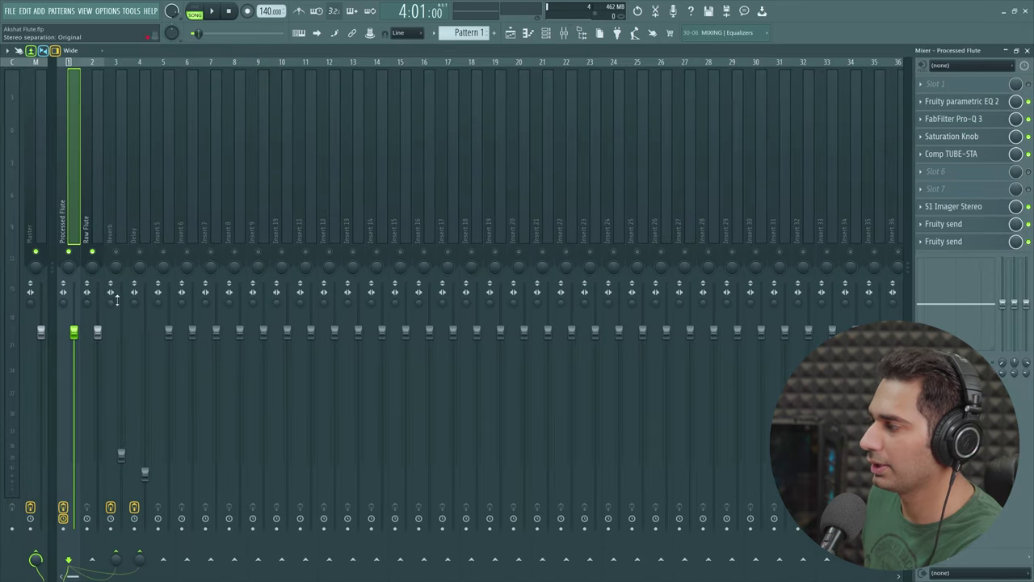
pyautogui.click(95, 253)
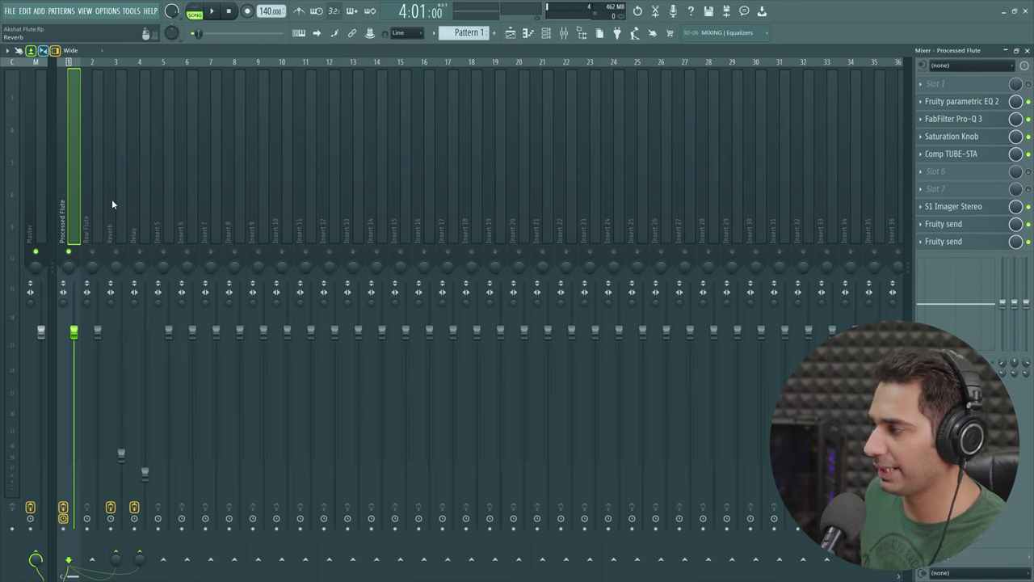
# Return to the Playlist and play the denoised flute from bar 4 to hear it through the mixer chain
pyautogui.click(512, 33)
pyautogui.press('space')
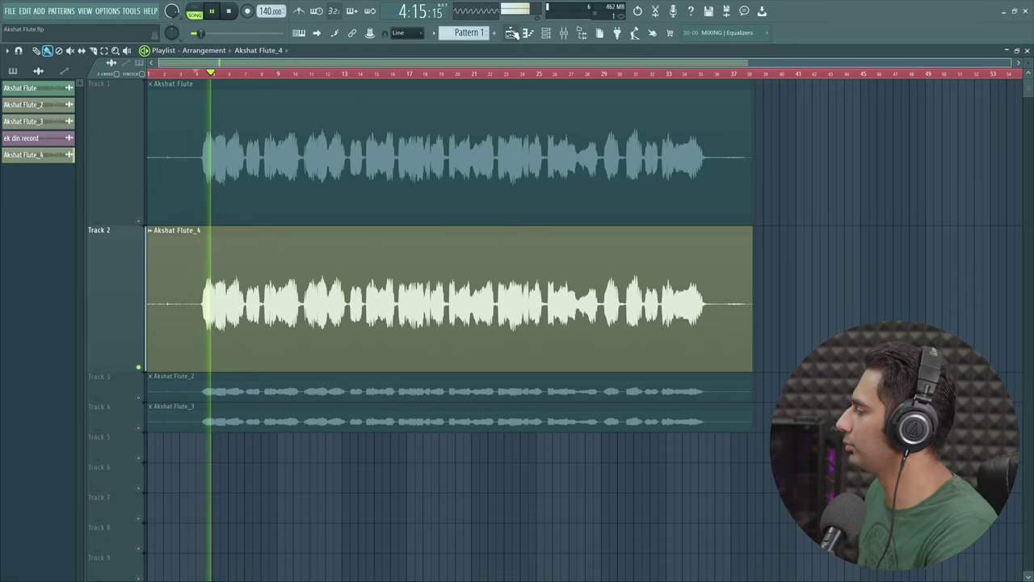
pyautogui.press('space')
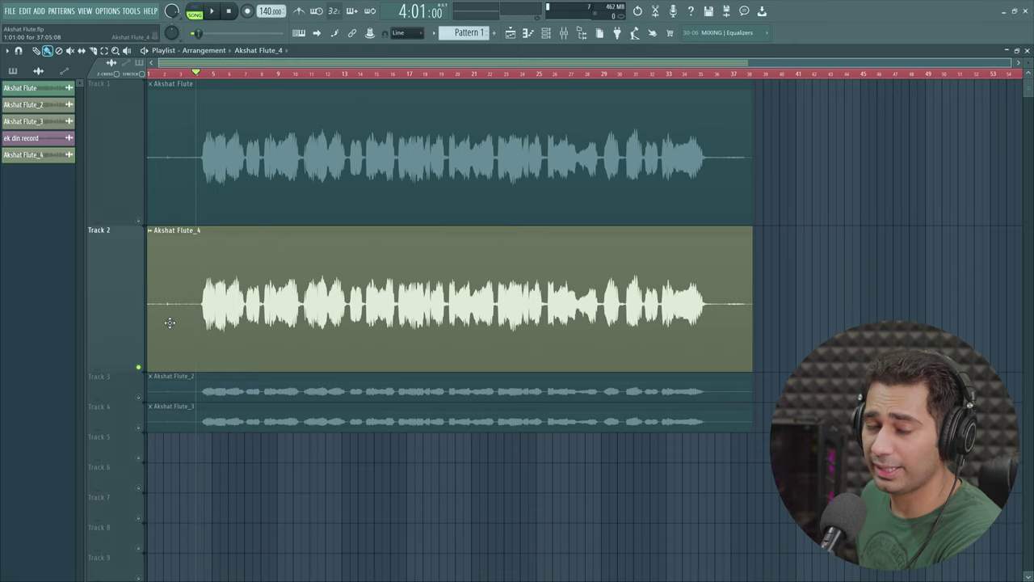
# Set the declicking mode of the denoised clip on Track 2 to Generic (bleeding) and close its channel window
pyautogui.doubleClick(236, 289)
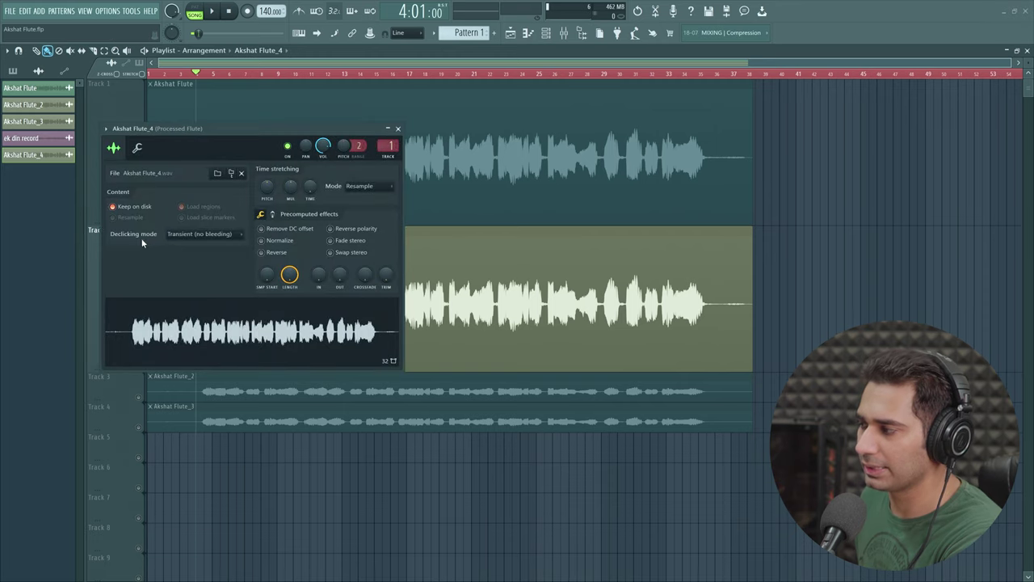
pyautogui.click(228, 235)
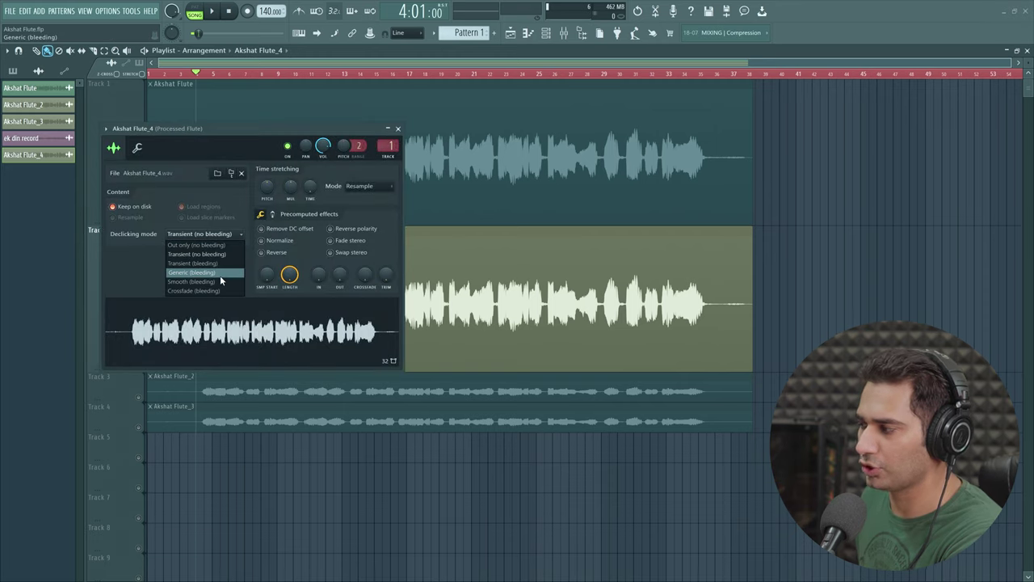
pyautogui.click(220, 276)
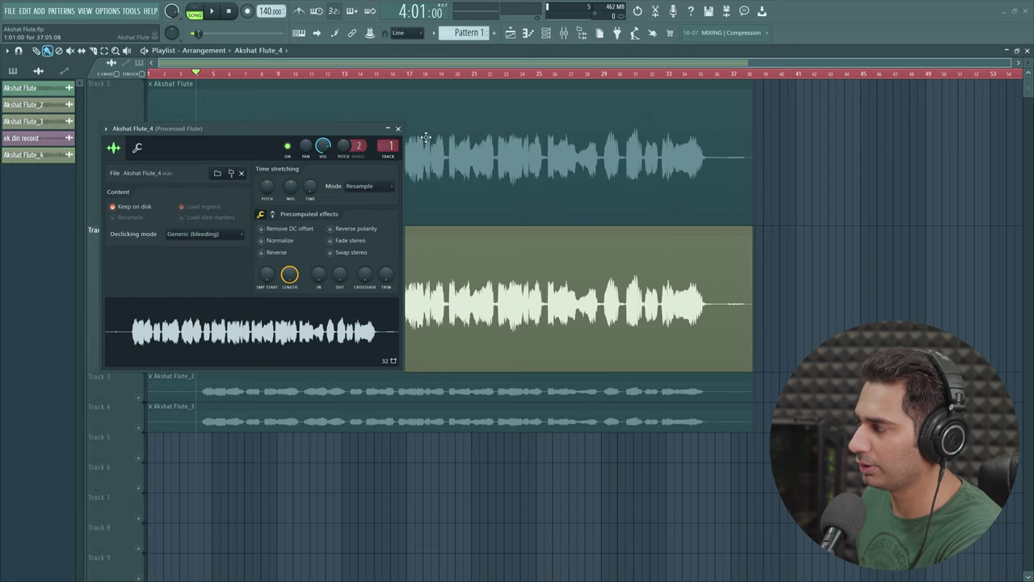
pyautogui.click(398, 129)
# Trim the start of the denoised clip on Track 2 to just before the first note, at about 4:05:06
pyautogui.moveTo(148, 275); pyautogui.dragTo(195, 273)
pyautogui.scroll(8, 176, 84)
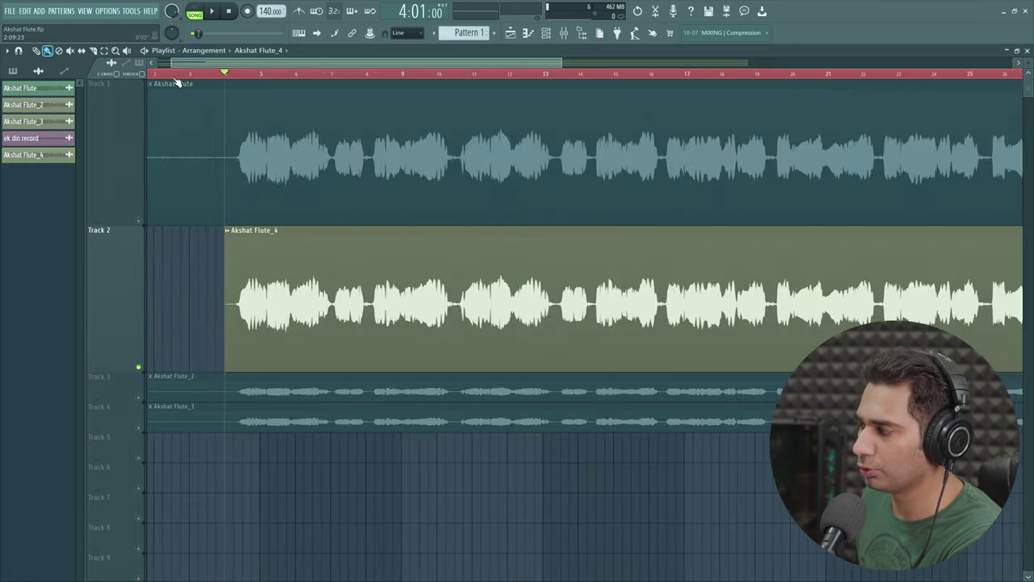
pyautogui.moveTo(430, 296); pyautogui.dragTo(470, 283)
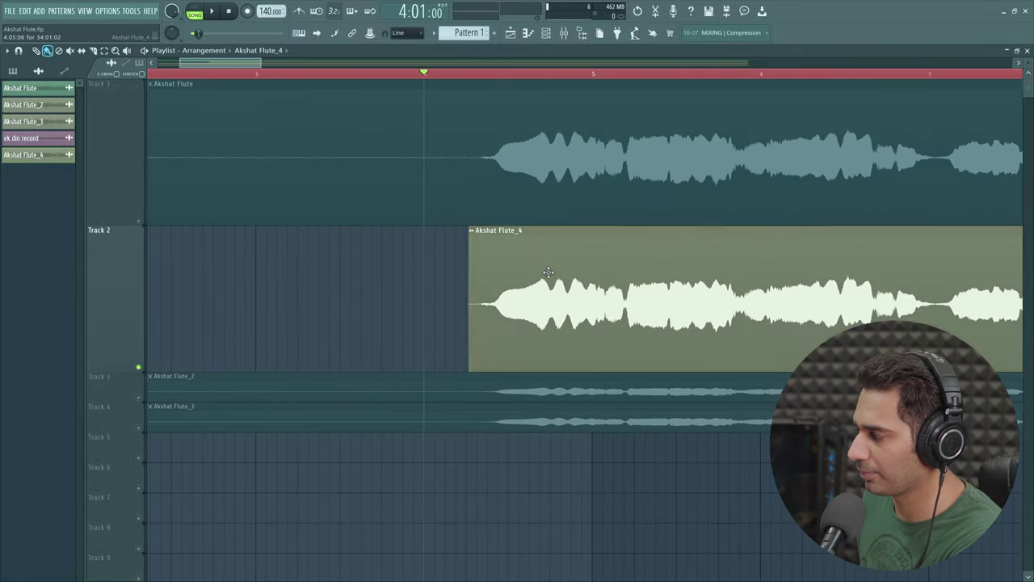
# Set the trimmed clip's declicking mode to Smooth (bleeding) and close its channel window
pyautogui.doubleClick(548, 273)
pyautogui.click(186, 234)
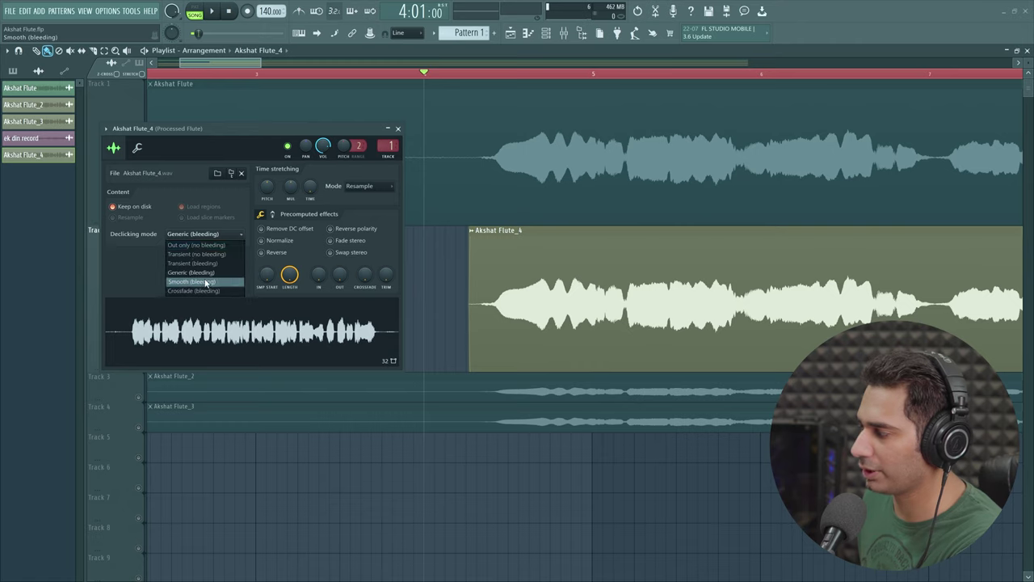
pyautogui.click(206, 282)
pyautogui.click(398, 129)
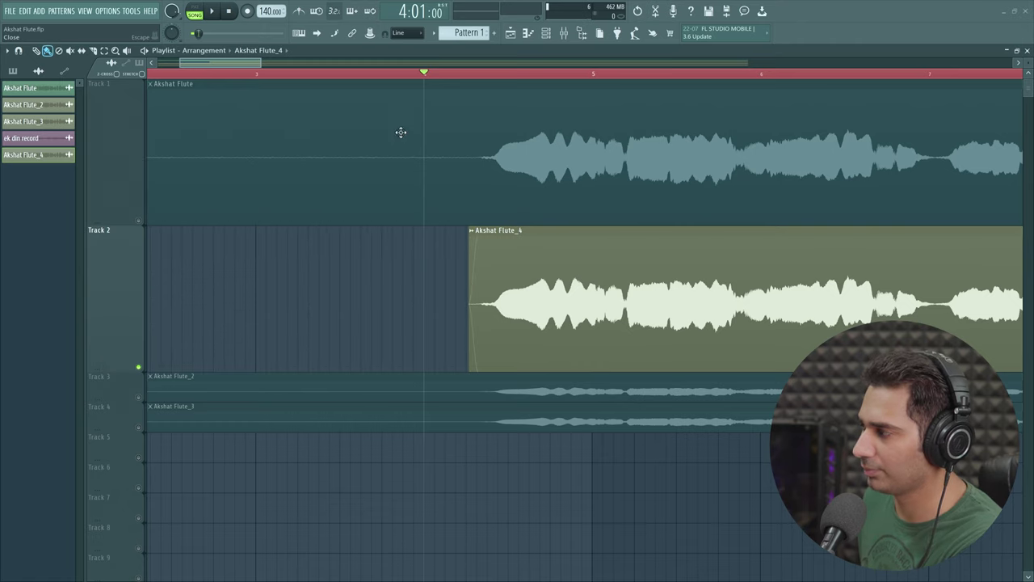
# Try shifting the trimmed clip on Track 2 earlier, and undo the move
pyautogui.moveTo(590, 270); pyautogui.dragTo(471, 258)
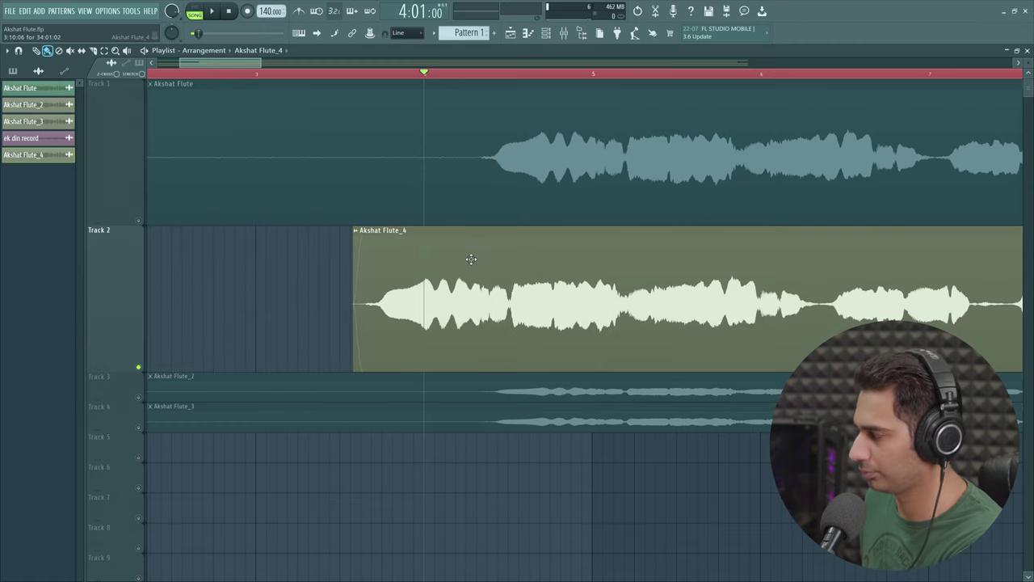
pyautogui.hotkey('ctrl', 'z')
pyautogui.moveTo(223, 62); pyautogui.dragTo(236, 65)
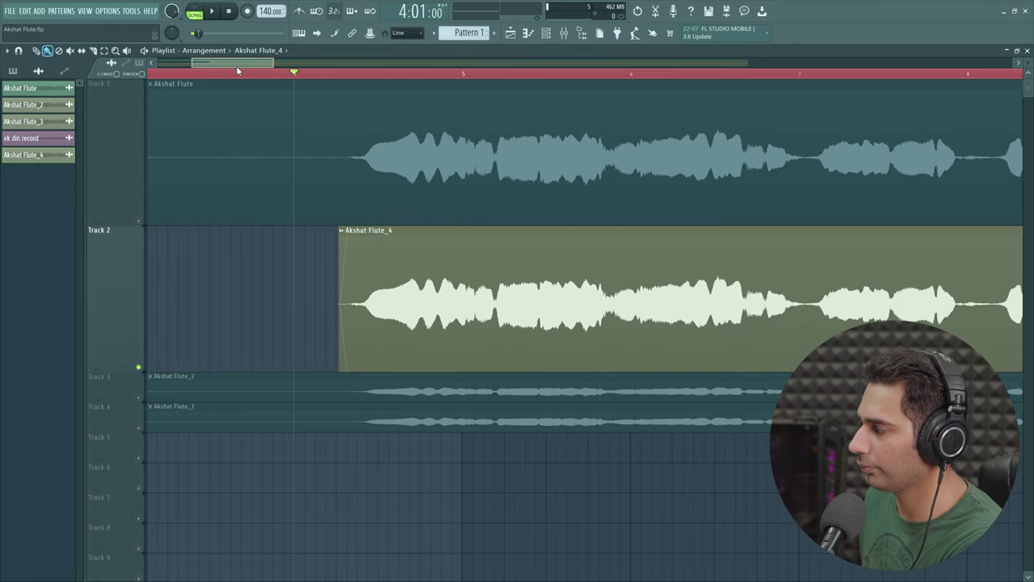
# Play the trimmed flute from bar 4 to hear its faded start, and stop the playback
pyautogui.press('space')
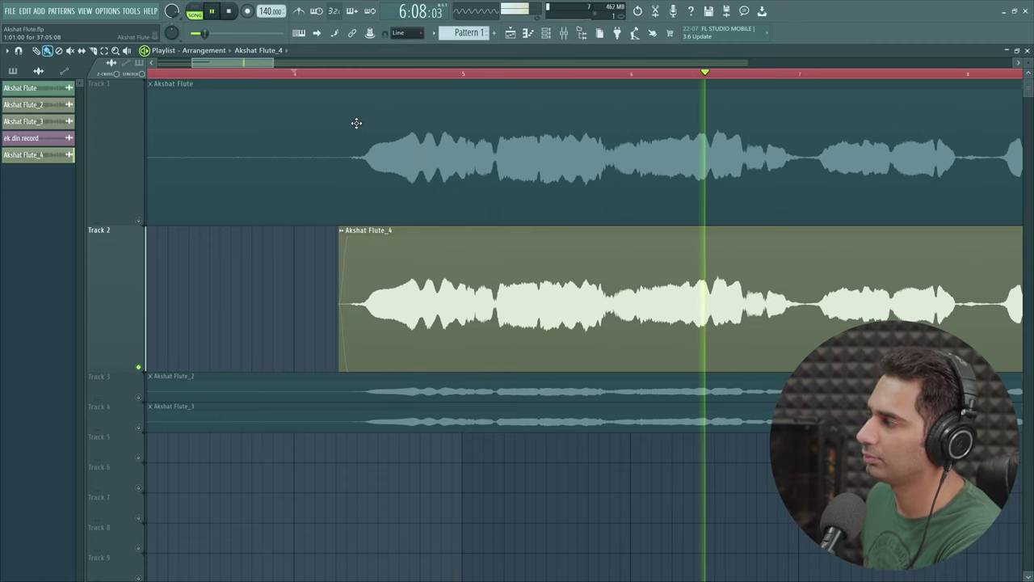
pyautogui.scroll(-4, 342, 81)
pyautogui.scroll(-3, 342, 81)
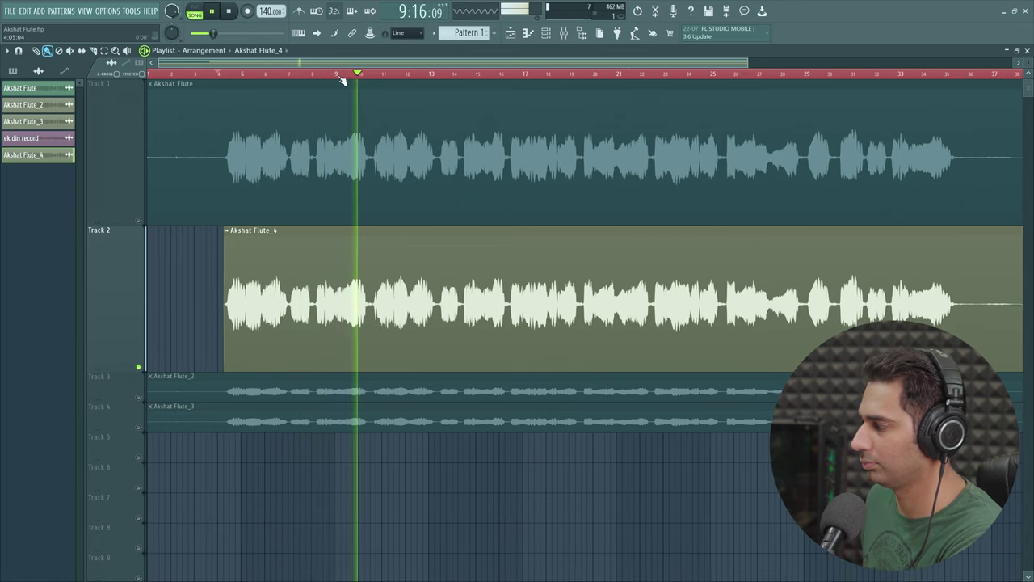
pyautogui.press('space')
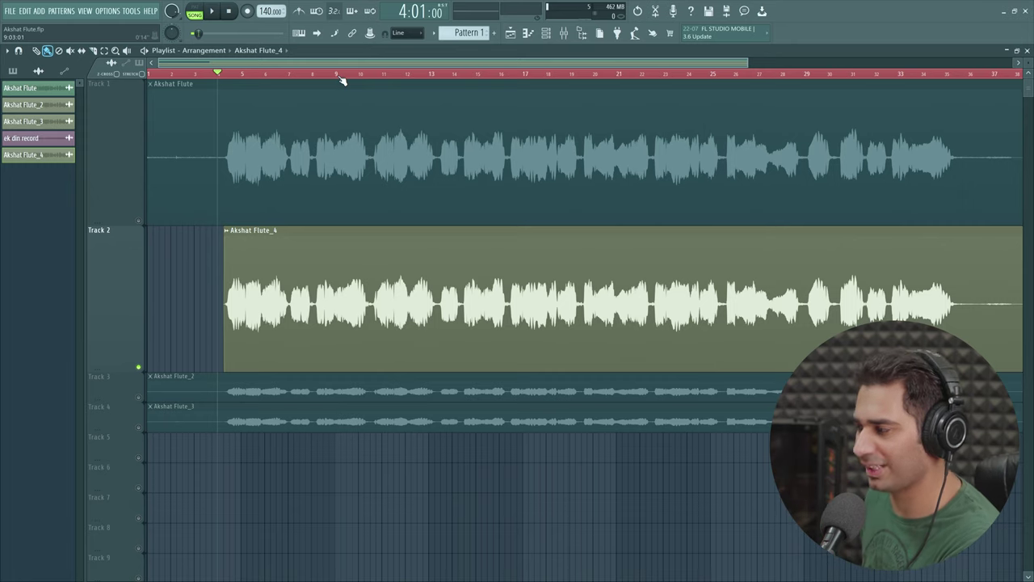
# Try soloing the raw flute on Track 1 during playback, and unmute the Raw Flute insert in the mixer
pyautogui.press('space')
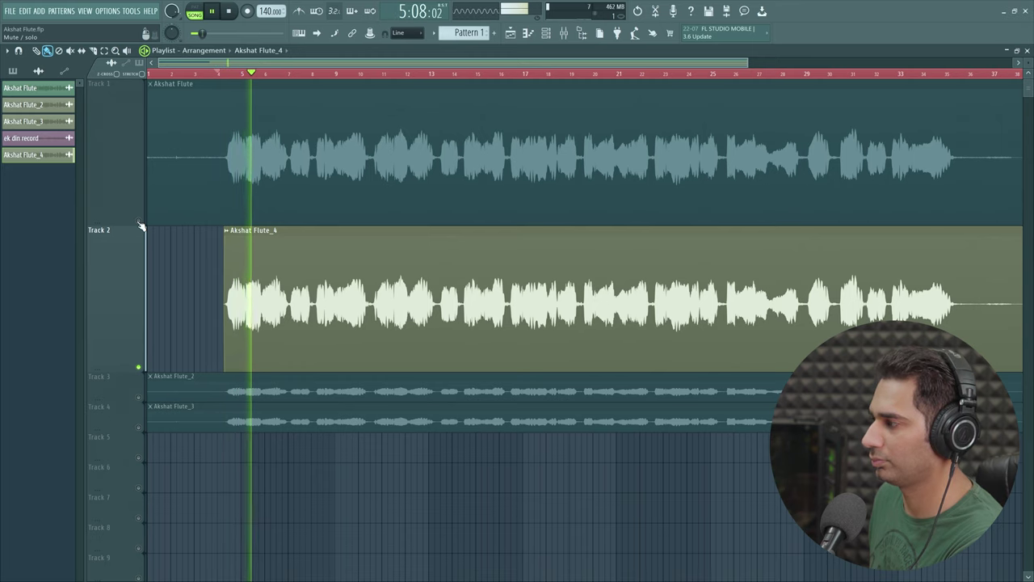
pyautogui.rightClick(139, 221)
pyautogui.rightClick(139, 222)
pyautogui.press('space')
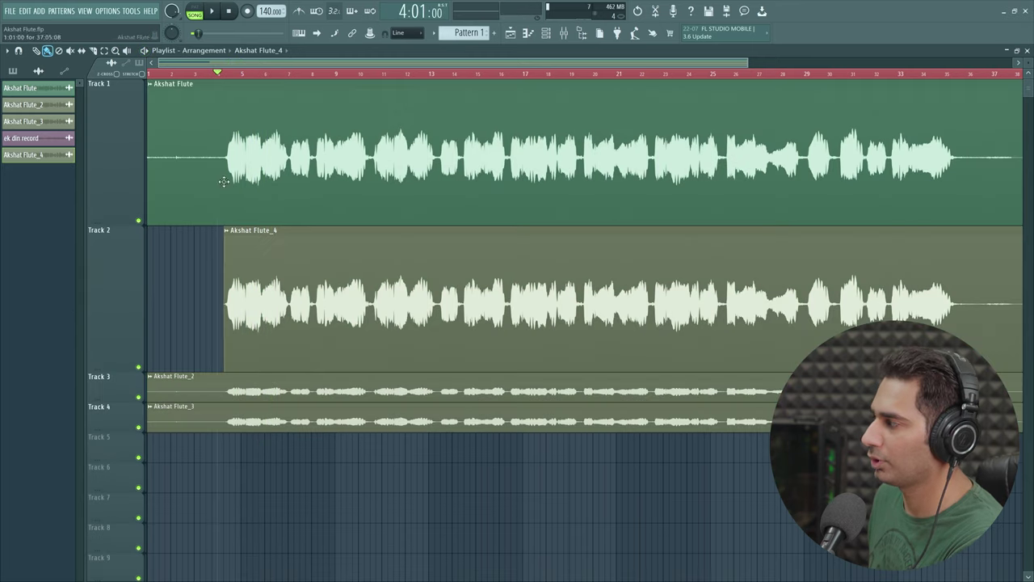
pyautogui.click(568, 34)
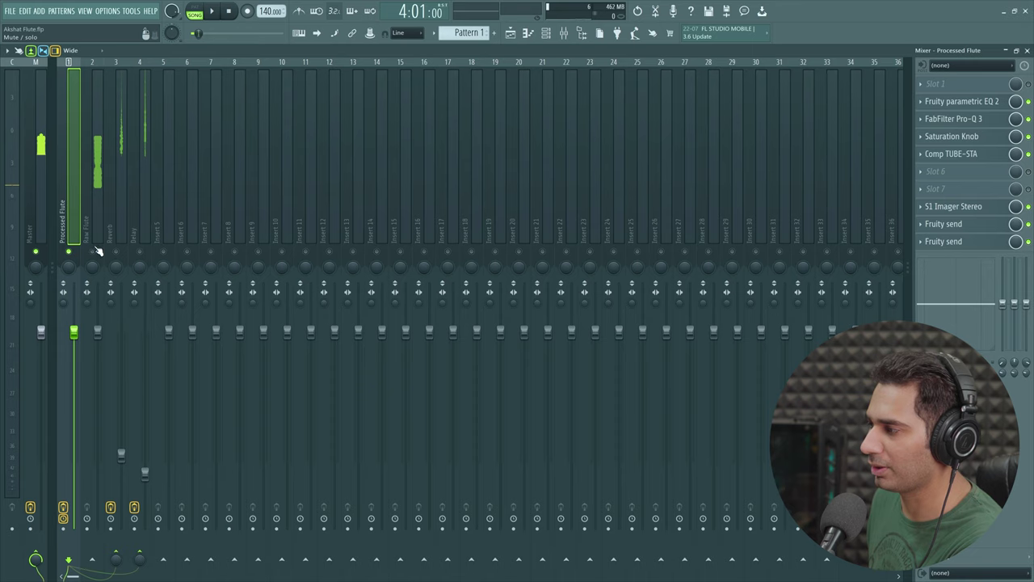
pyautogui.click(1027, 50)
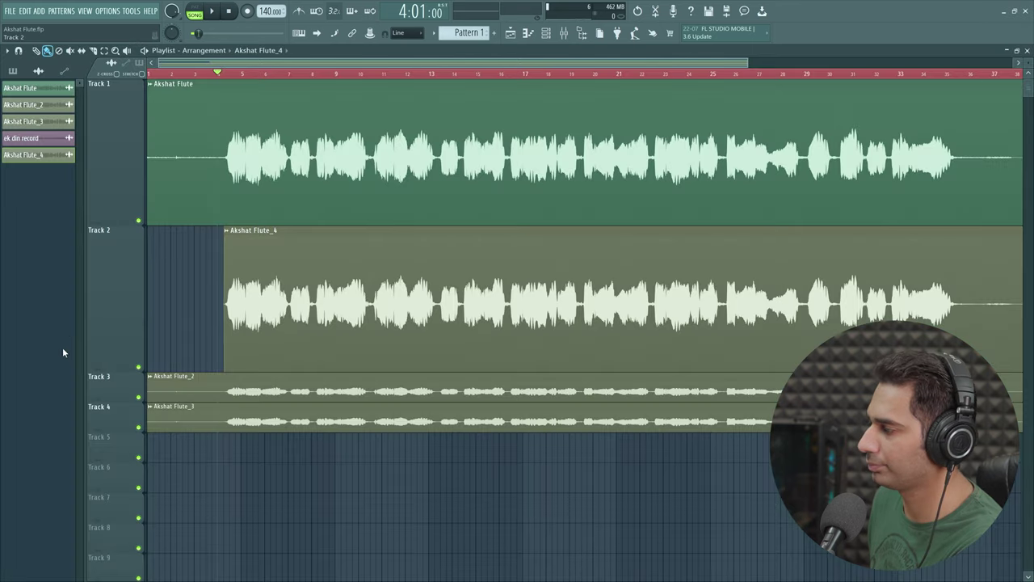
# Play from bar 4 while alternating the solo between Track 2 and Track 1 to compare the processed and raw flutes
pyautogui.rightClick(138, 368)
pyautogui.press('space')
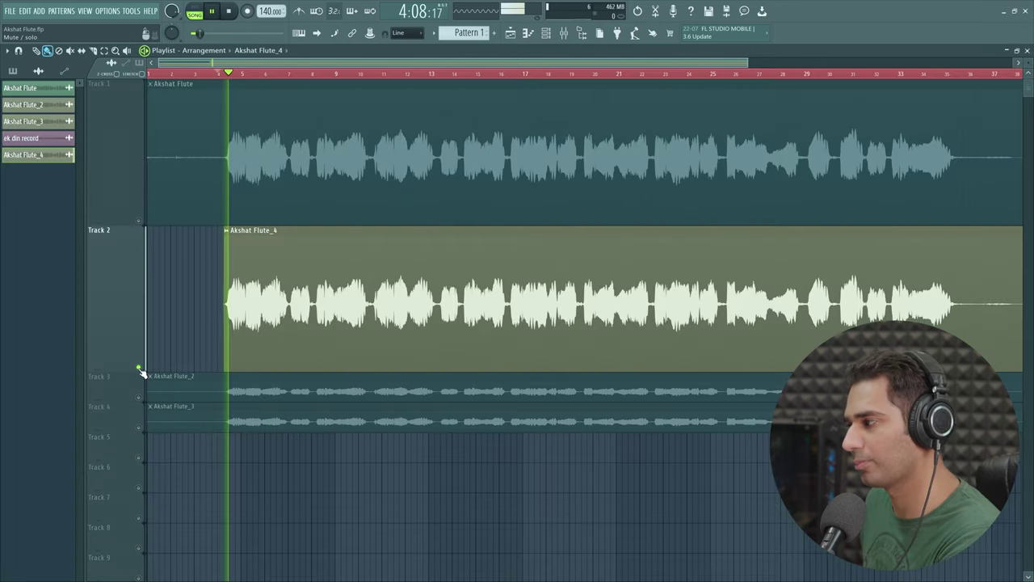
pyautogui.rightClick(139, 220)
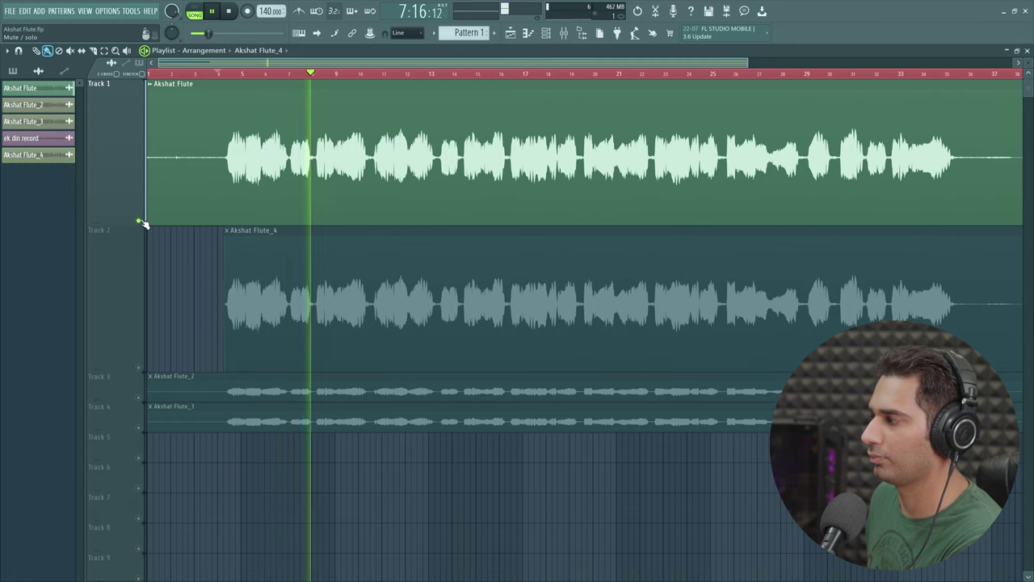
pyautogui.rightClick(139, 368)
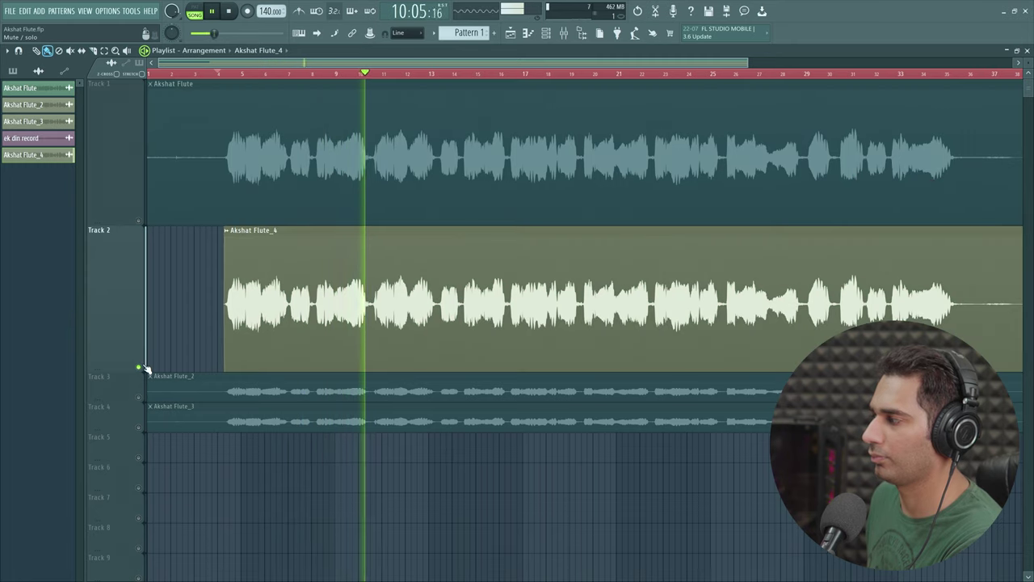
pyautogui.rightClick(139, 221)
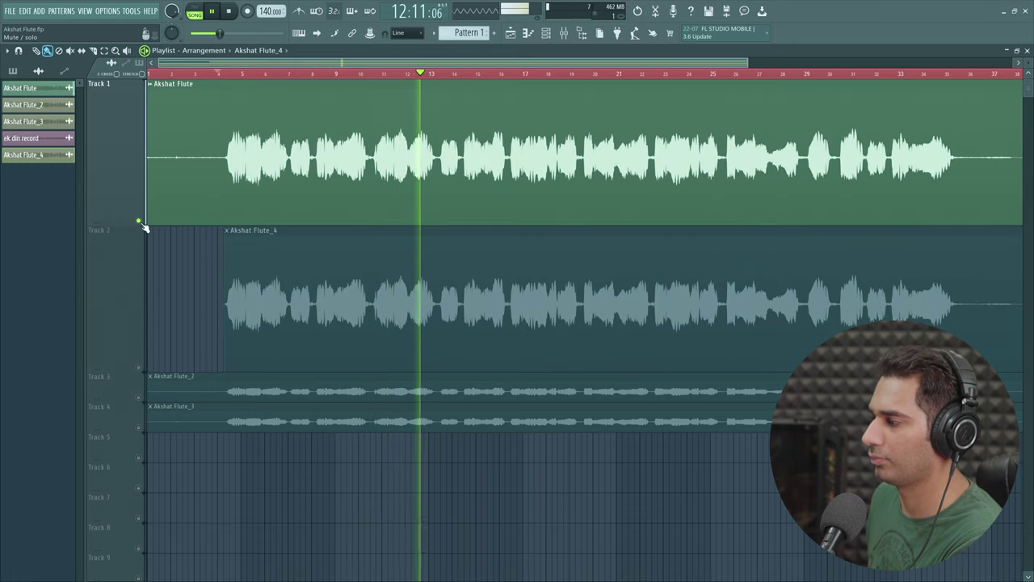
pyautogui.rightClick(138, 367)
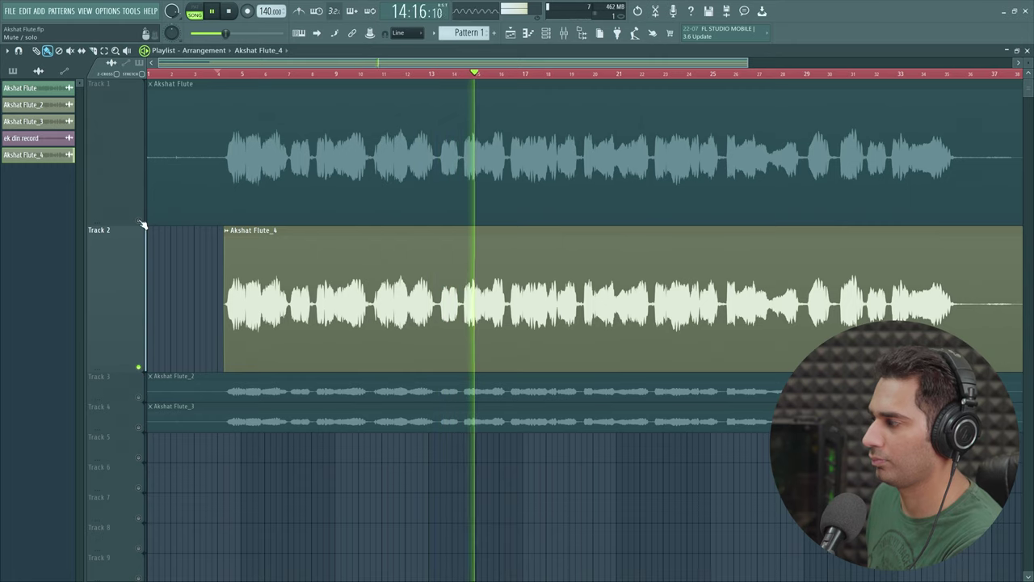
pyautogui.rightClick(139, 222)
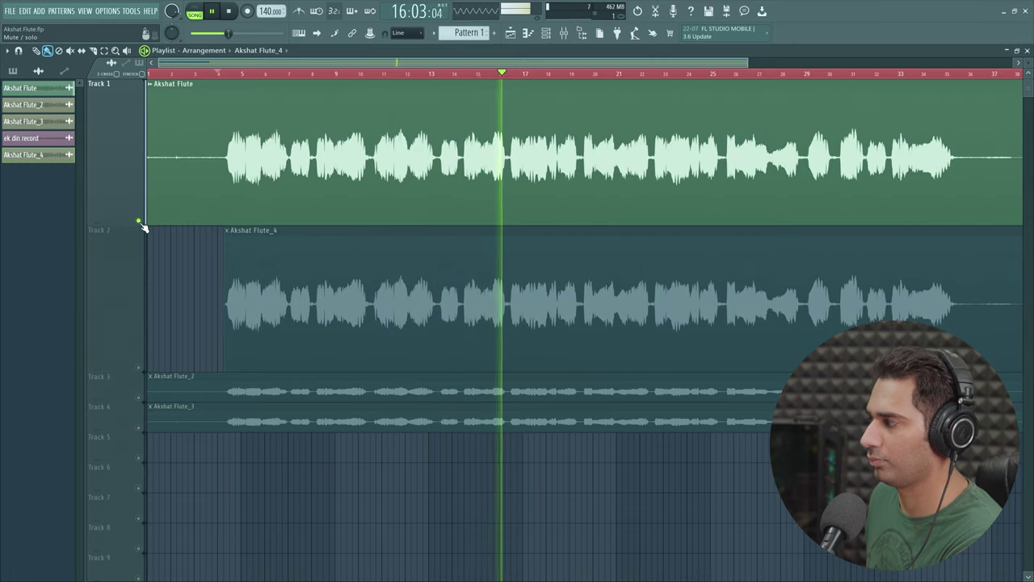
pyautogui.press('space')
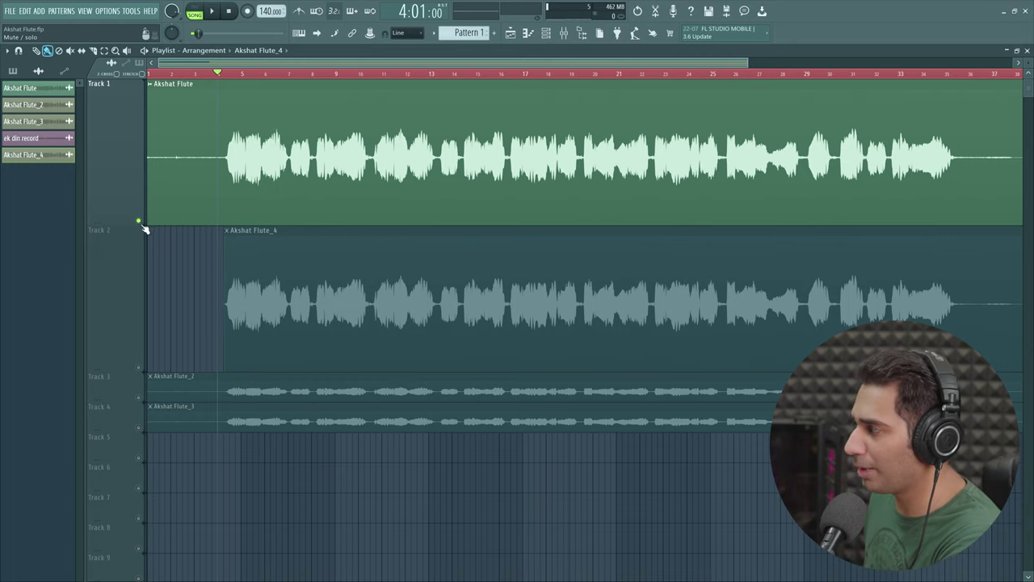
# Solo Track 2 in the Playlist and open Fruity parametric EQ 2 on the mixer's Processed Flute insert
pyautogui.click(139, 367)
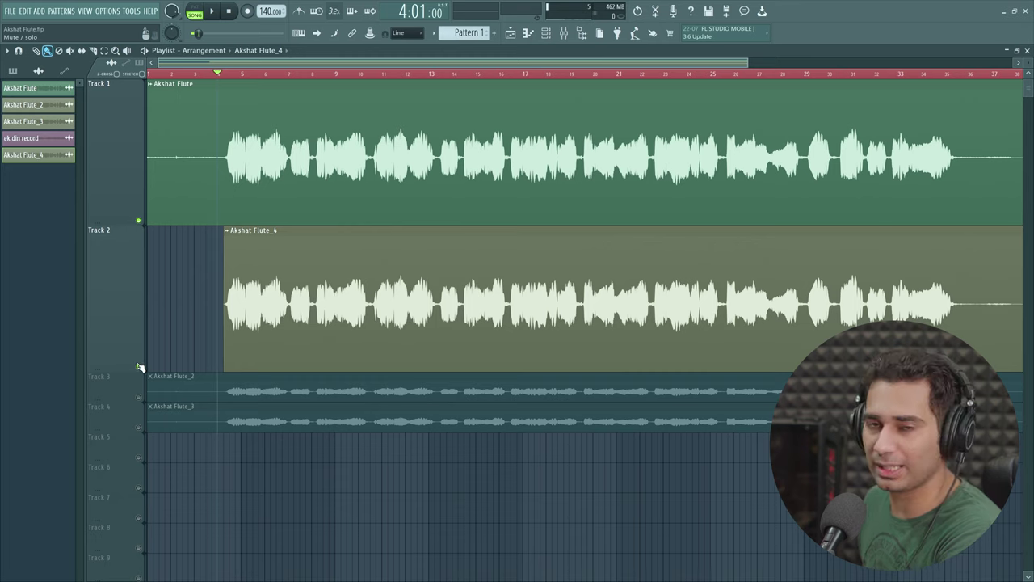
pyautogui.rightClick(139, 368)
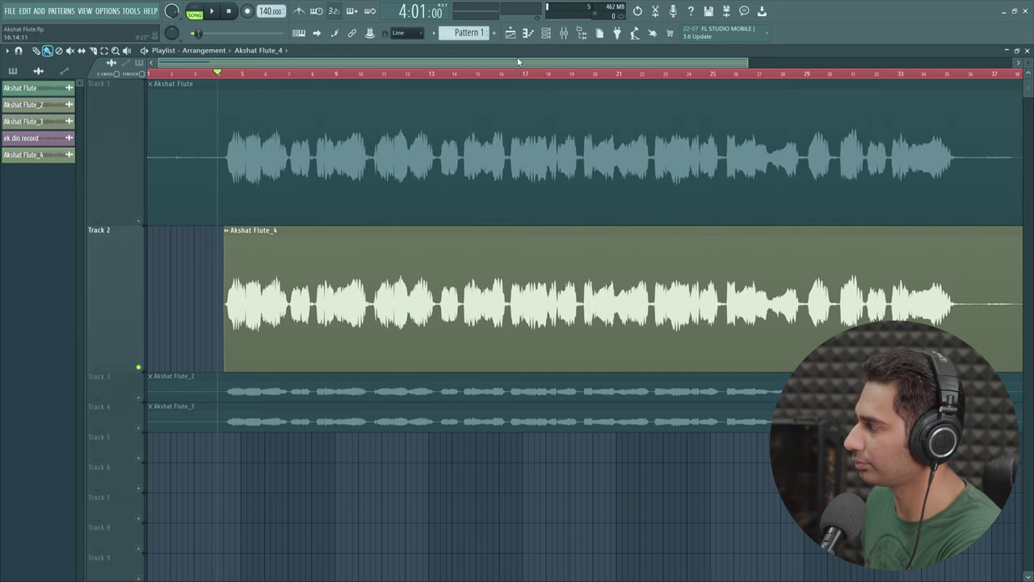
pyautogui.click(565, 36)
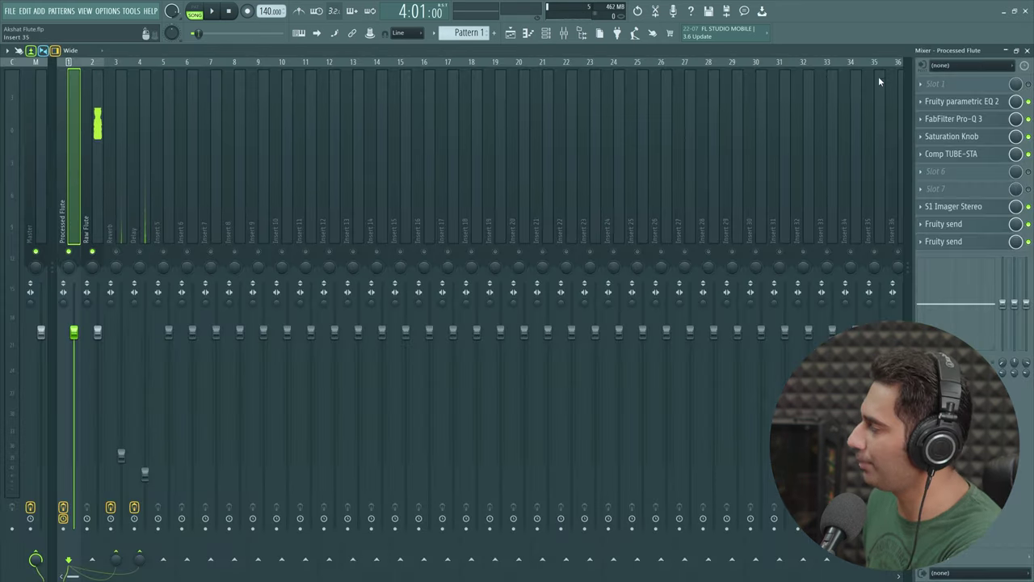
pyautogui.click(970, 103)
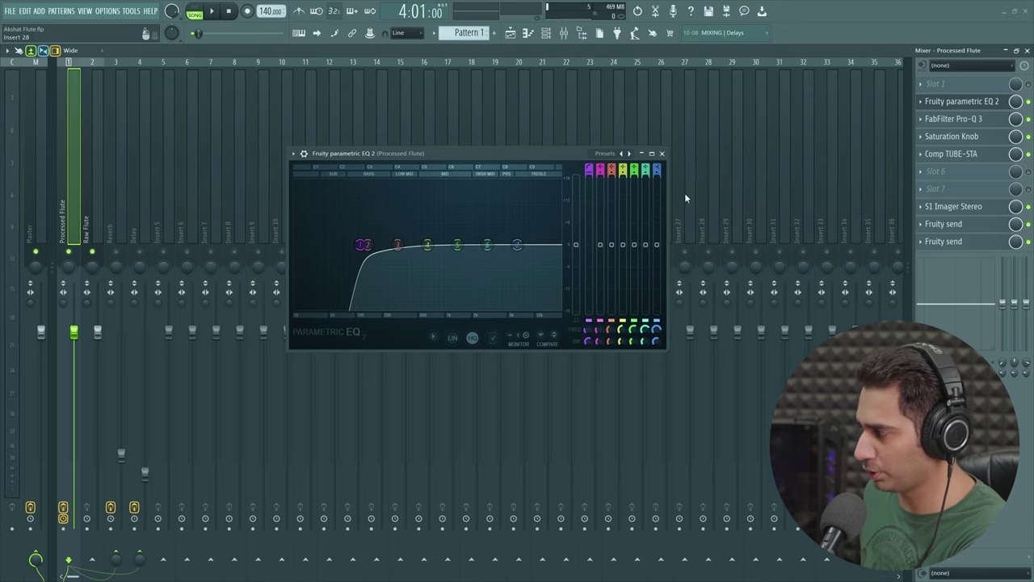
# Switch EQ band 1 to Low pass and play the flute to hear only its low frequencies
pyautogui.rightClick(363, 245)
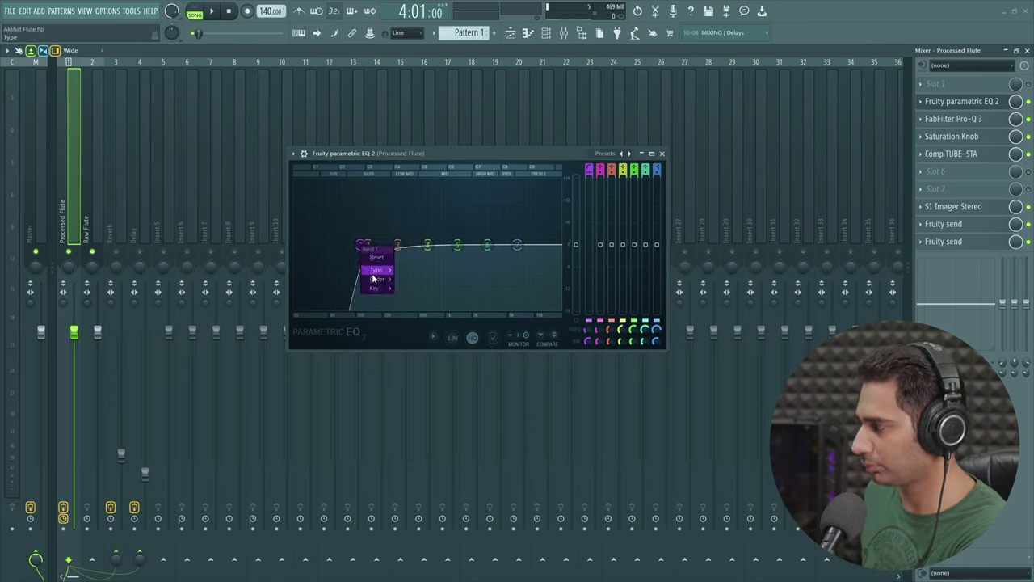
pyautogui.moveTo(380, 270)
pyautogui.click(416, 280)
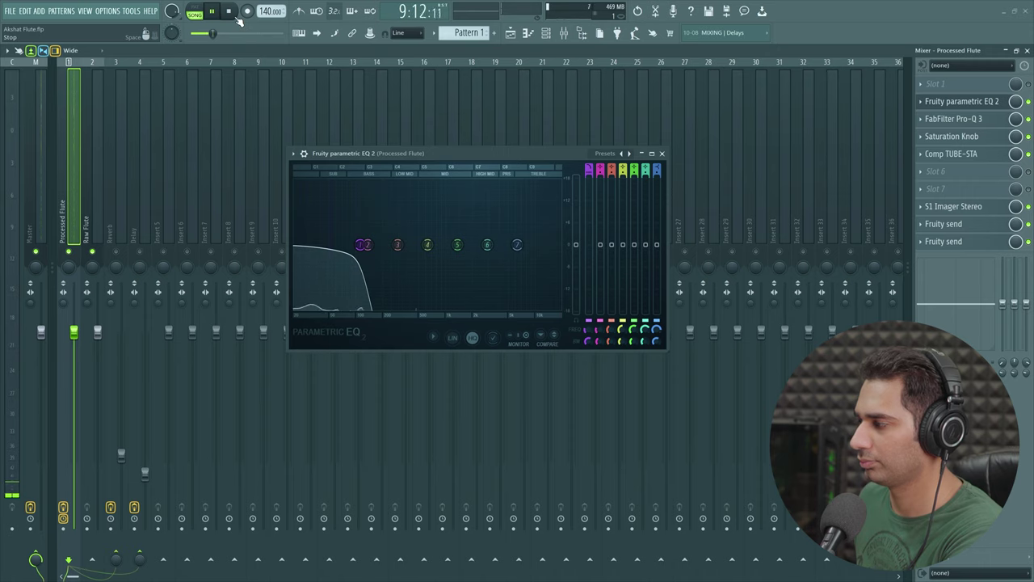
pyautogui.click(236, 17)
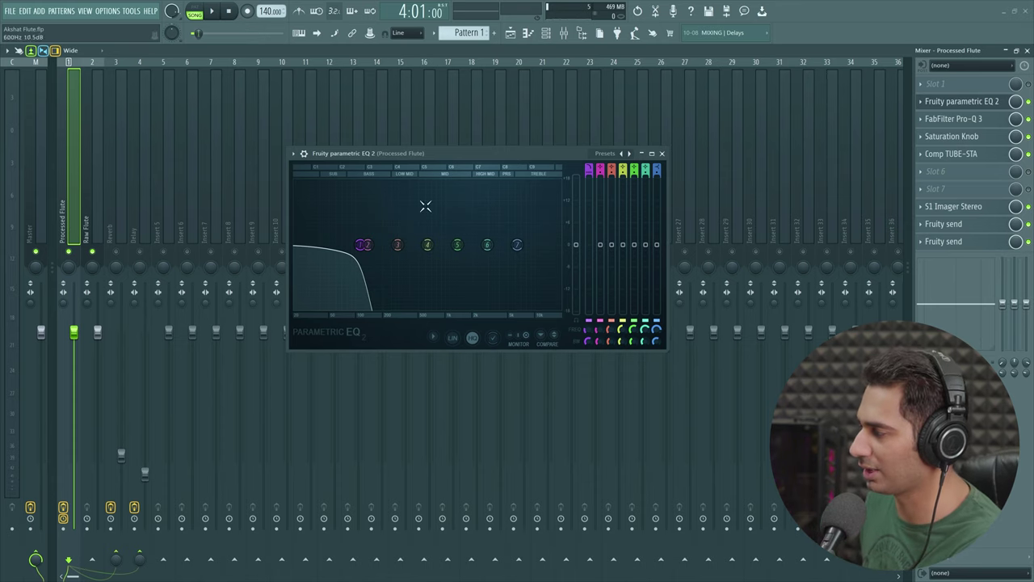
# Set EQ band 1 back to High pass and close the equalizer window
pyautogui.rightClick(364, 245)
pyautogui.moveTo(376, 271)
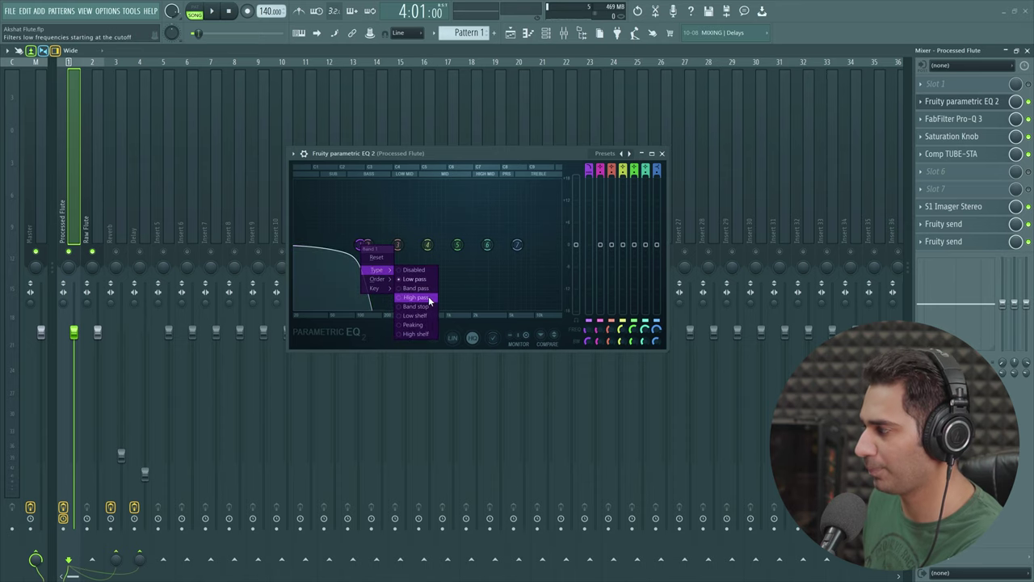
pyautogui.click(428, 296)
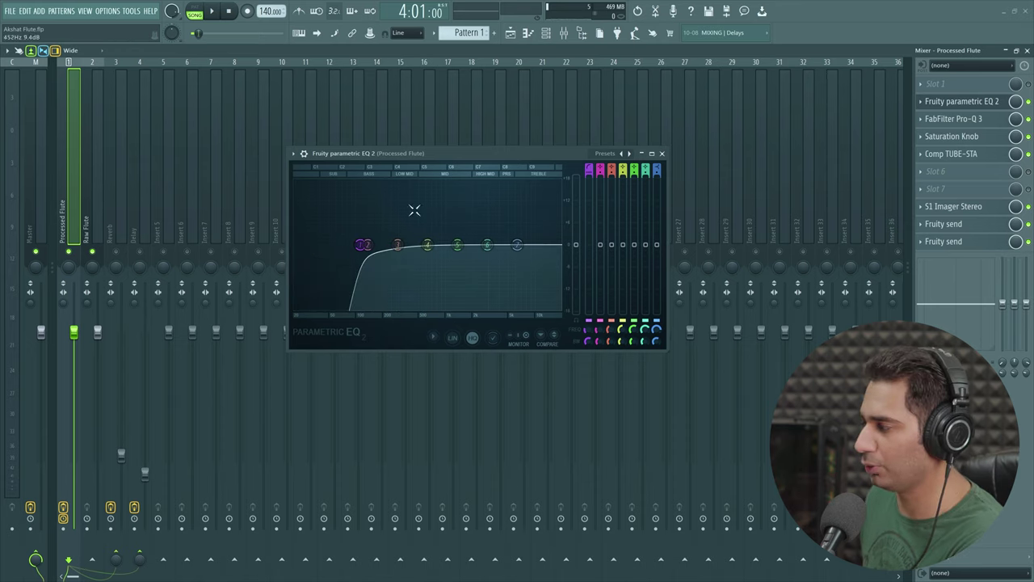
pyautogui.click(662, 154)
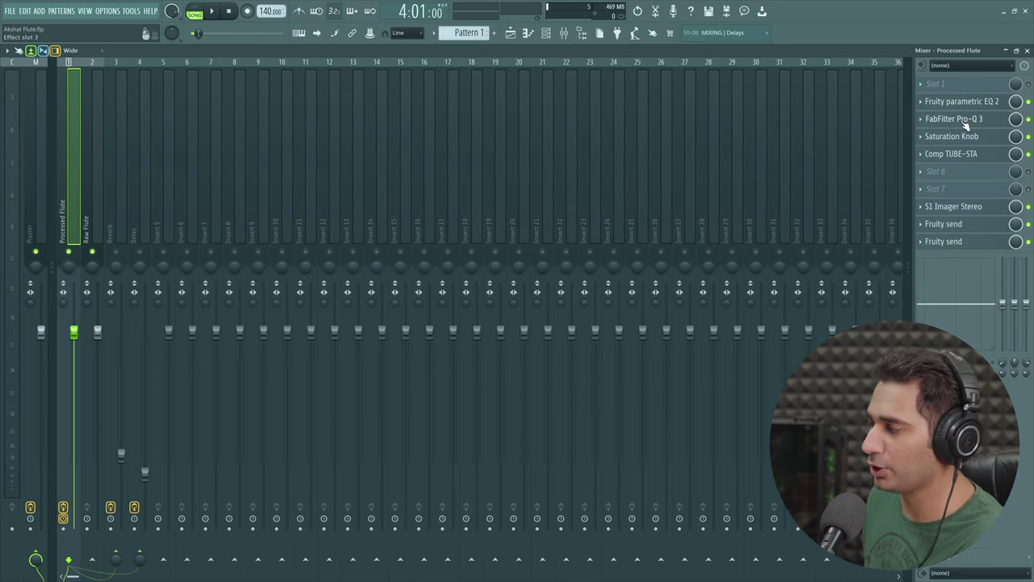
# Open FabFilter Pro-Q 3 on the Processed Flute insert, listen to the playback, and inspect the settings of its blue band
pyautogui.click(961, 119)
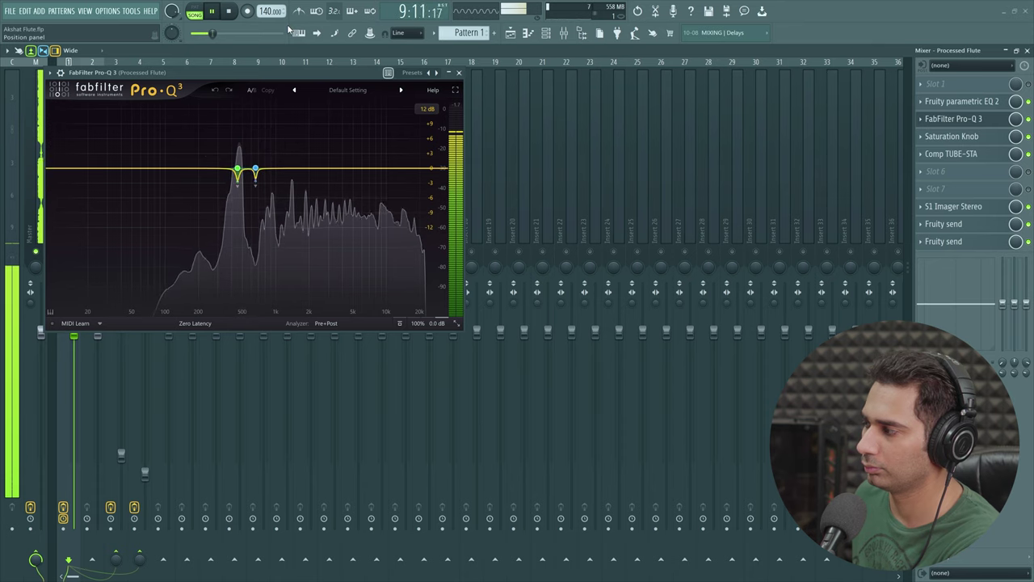
pyautogui.press('space')
pyautogui.moveTo(255, 170)
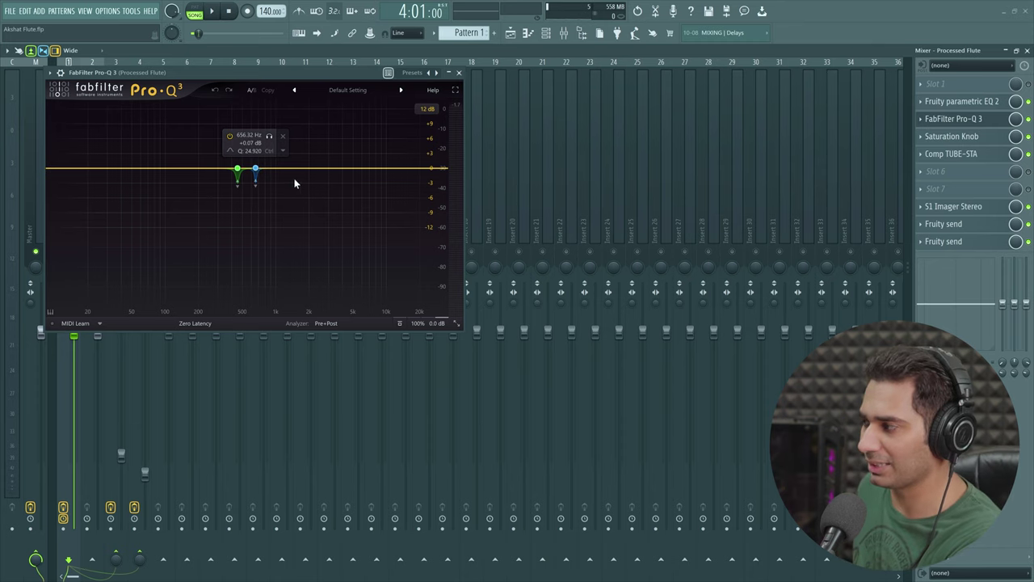
# Play the flute through FabFilter Pro-Q 3, and audition its green band alone before restoring the full signal
pyautogui.press('space')
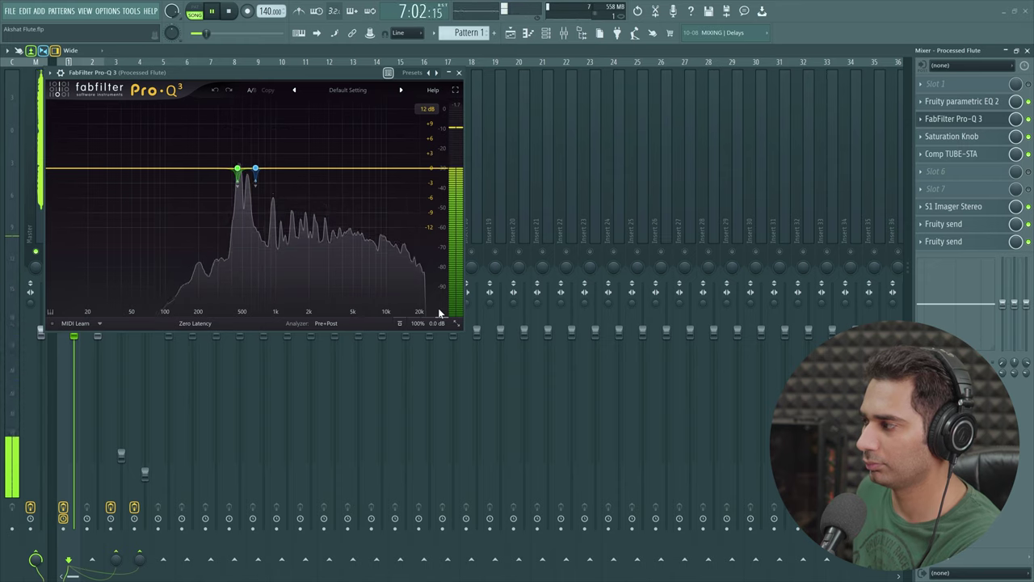
pyautogui.press('space')
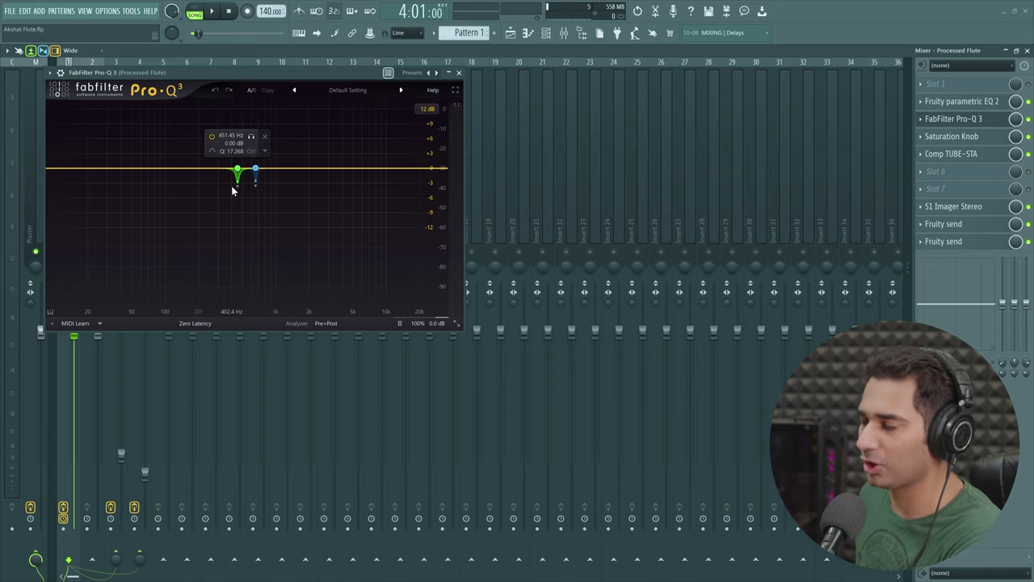
pyautogui.click(250, 137)
pyautogui.press('space')
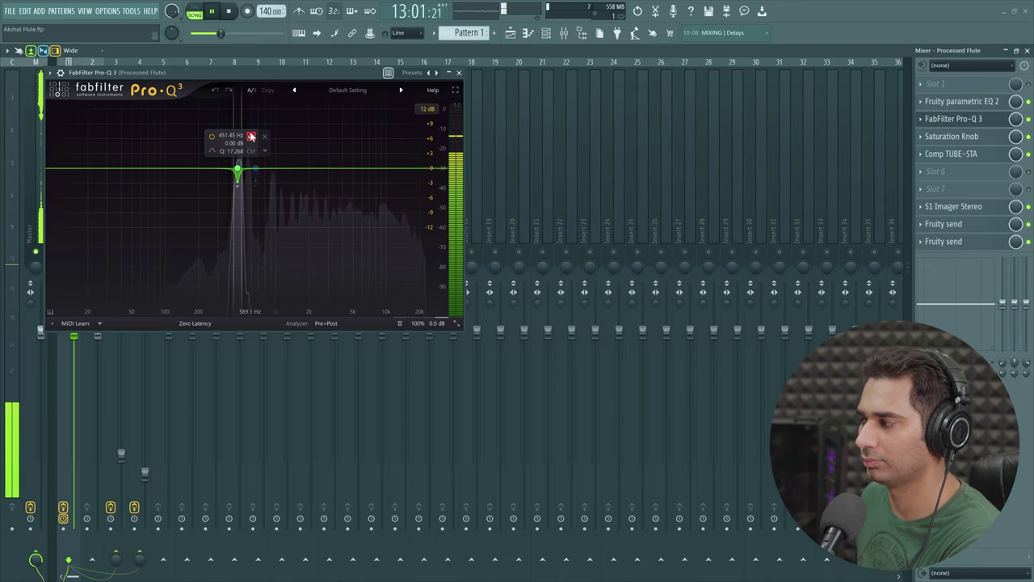
pyautogui.click(251, 136)
pyautogui.press('space')
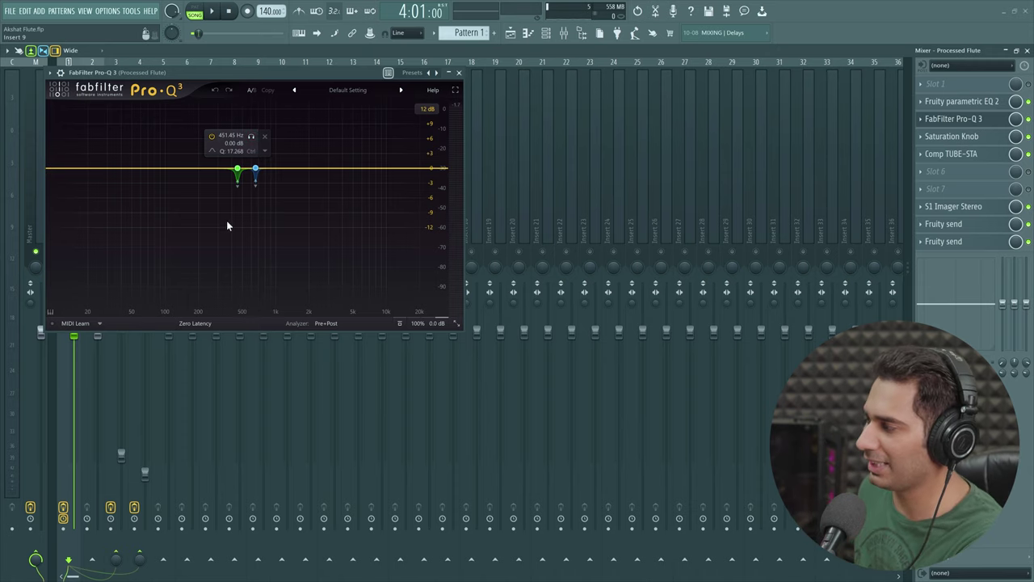
# Audition Pro-Q 3's blue band alone during playback, turn its solo off, and close the equalizer window
pyautogui.click(255, 172)
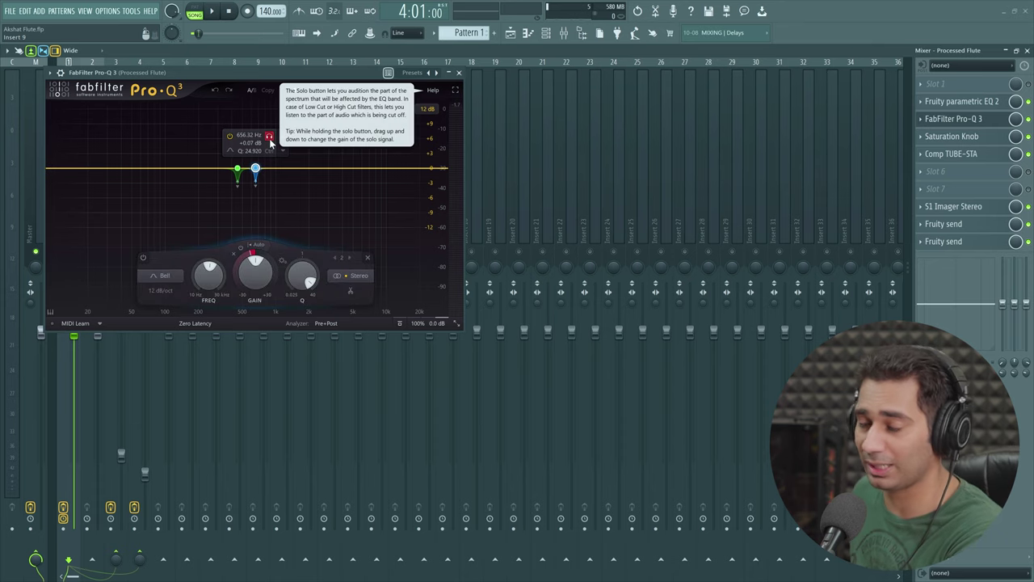
pyautogui.click(271, 142)
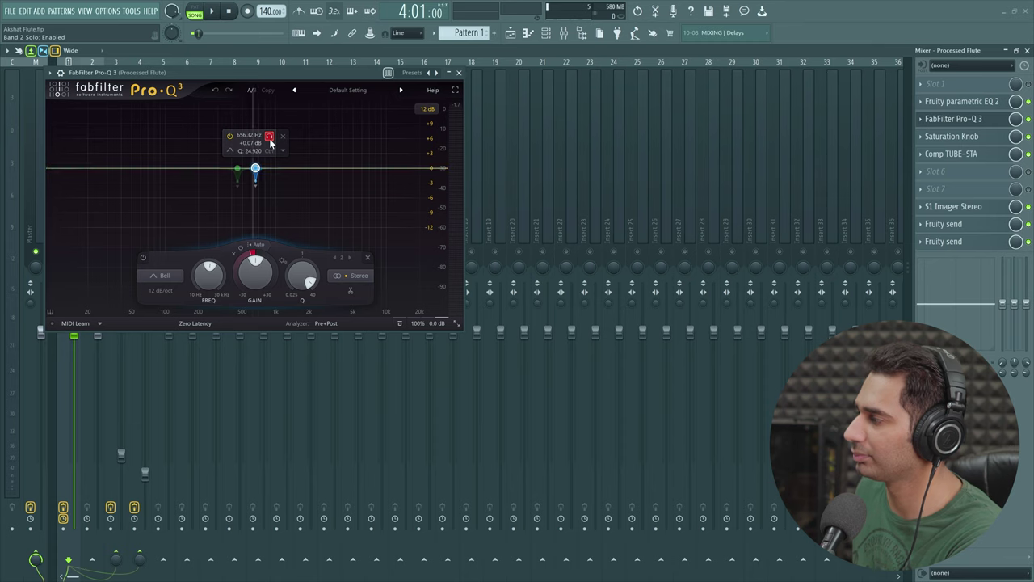
pyautogui.press('space')
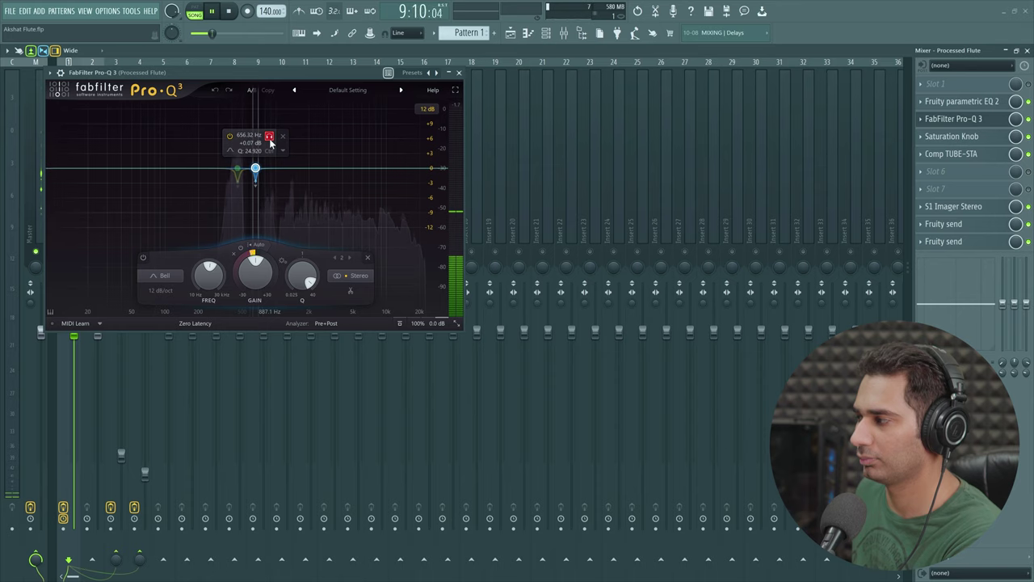
pyautogui.click(269, 136)
pyautogui.press('space')
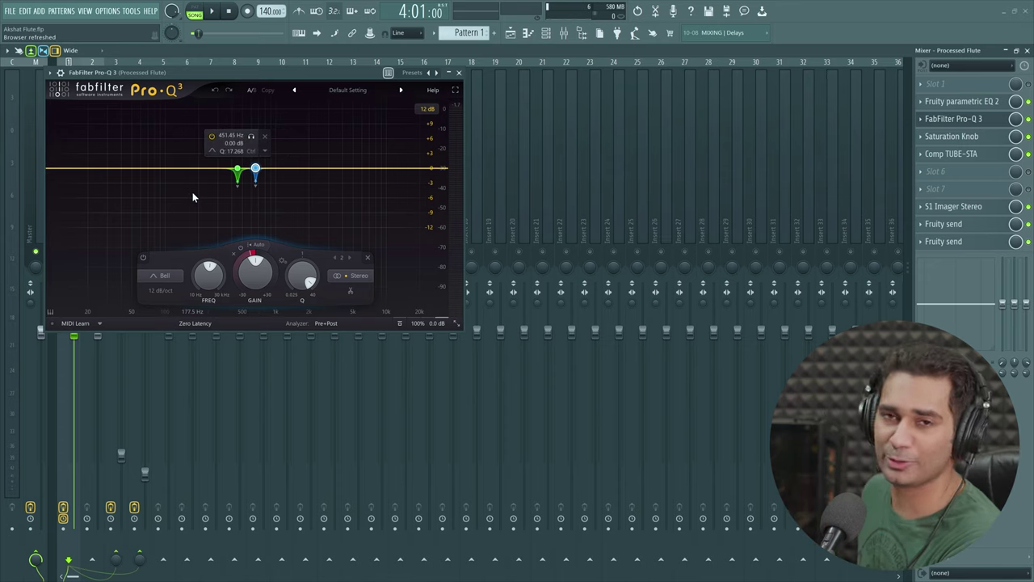
pyautogui.click(459, 73)
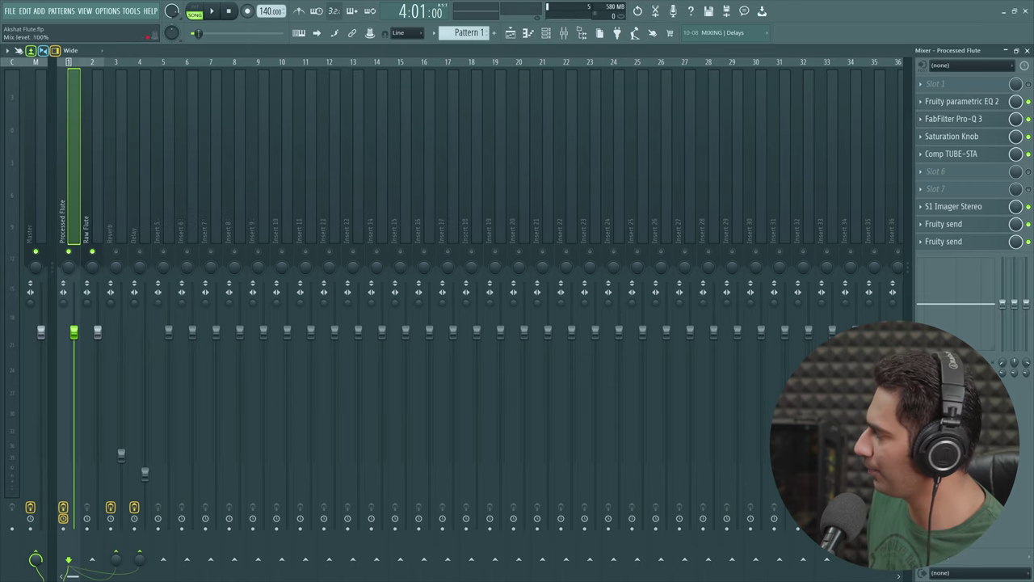
# Open Saturation Knob on the Processed Flute insert and compare the playing flute with the effect enabled and bypassed
pyautogui.click(959, 139)
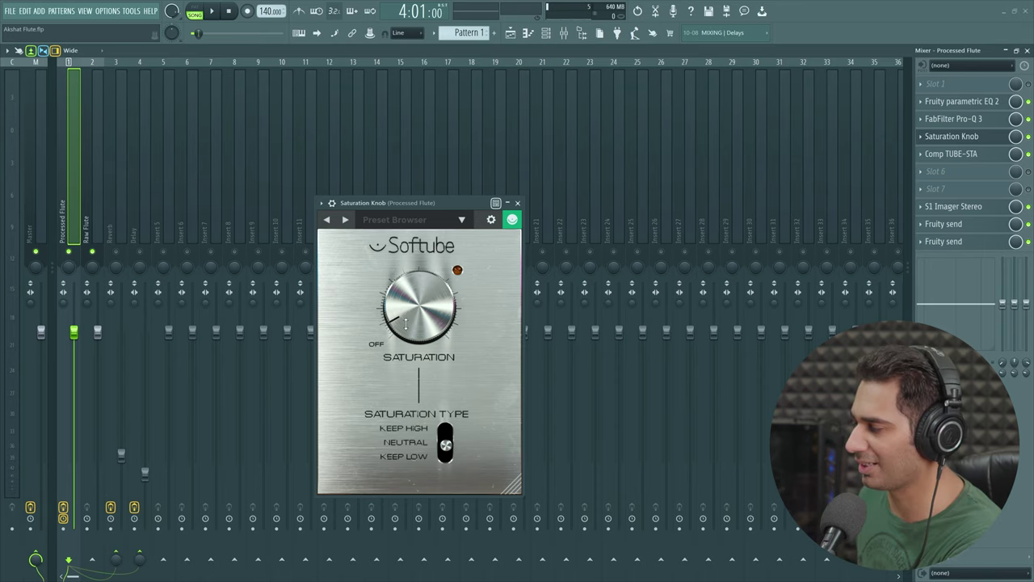
pyautogui.press('space')
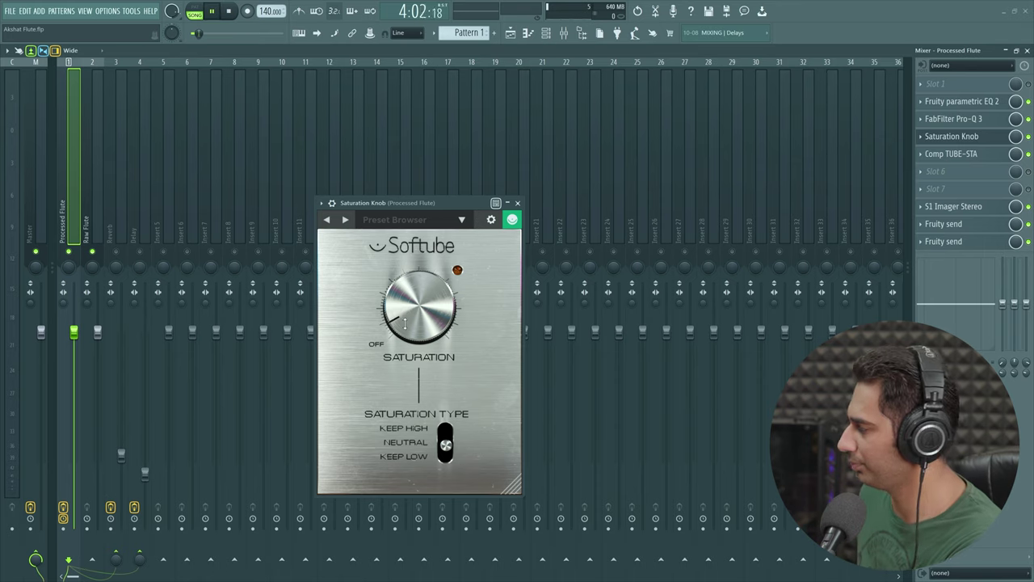
pyautogui.click(1030, 136)
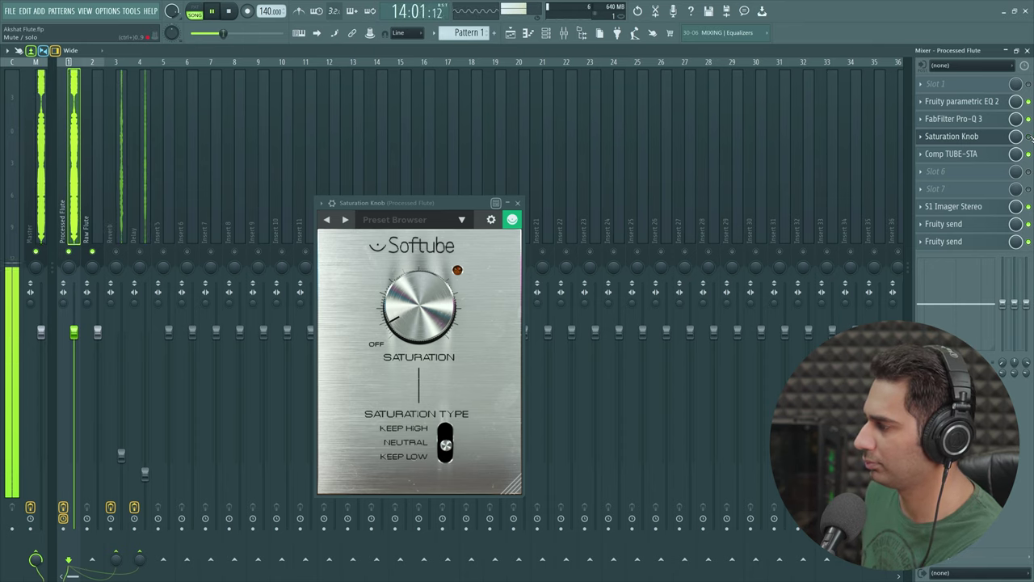
pyautogui.press('space')
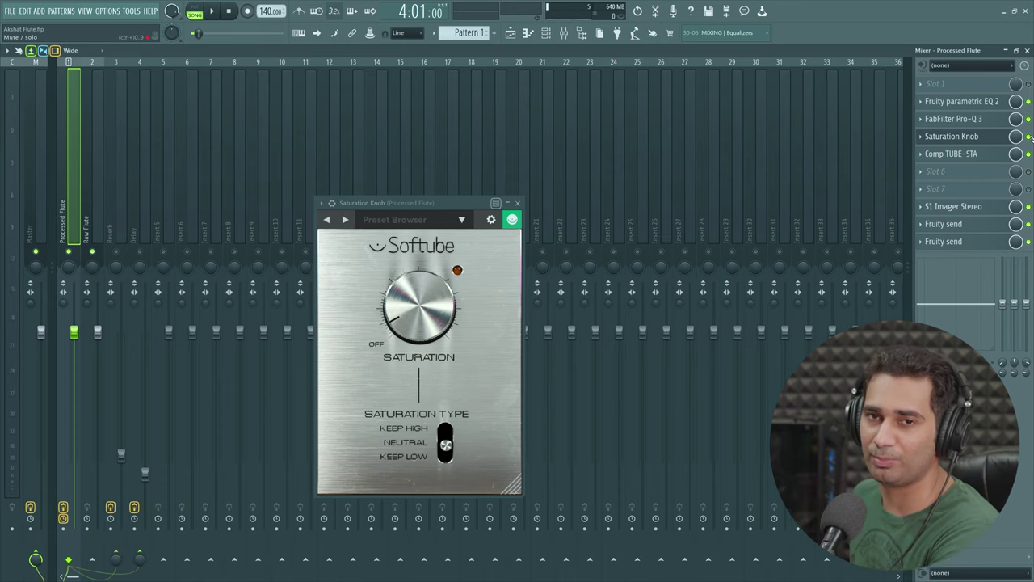
# Open Comp TUBE-STA in place of the Saturation Knob window and resize its interface to 160%
pyautogui.click(969, 153)
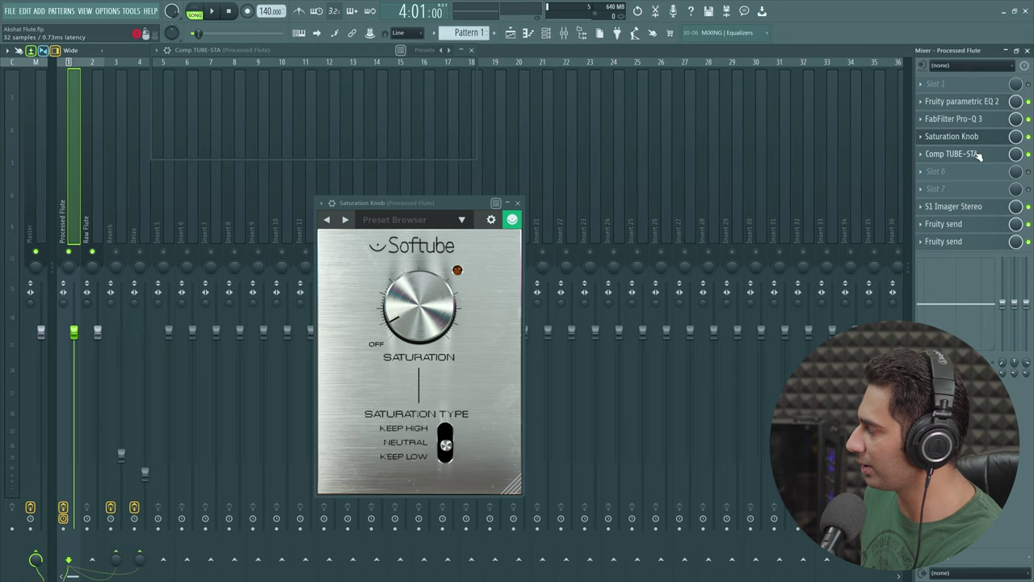
pyautogui.click(517, 204)
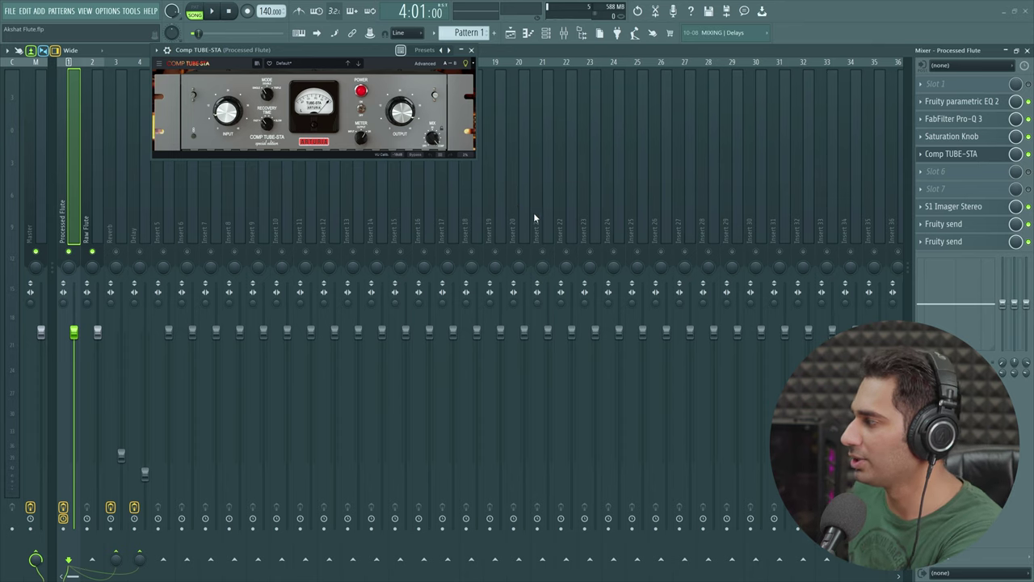
pyautogui.click(160, 64)
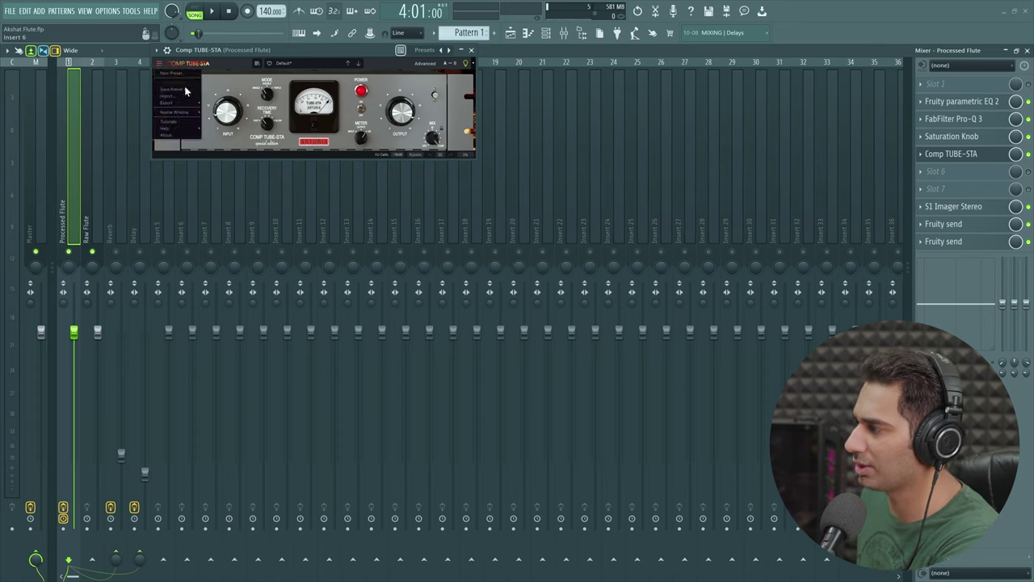
pyautogui.moveTo(193, 111)
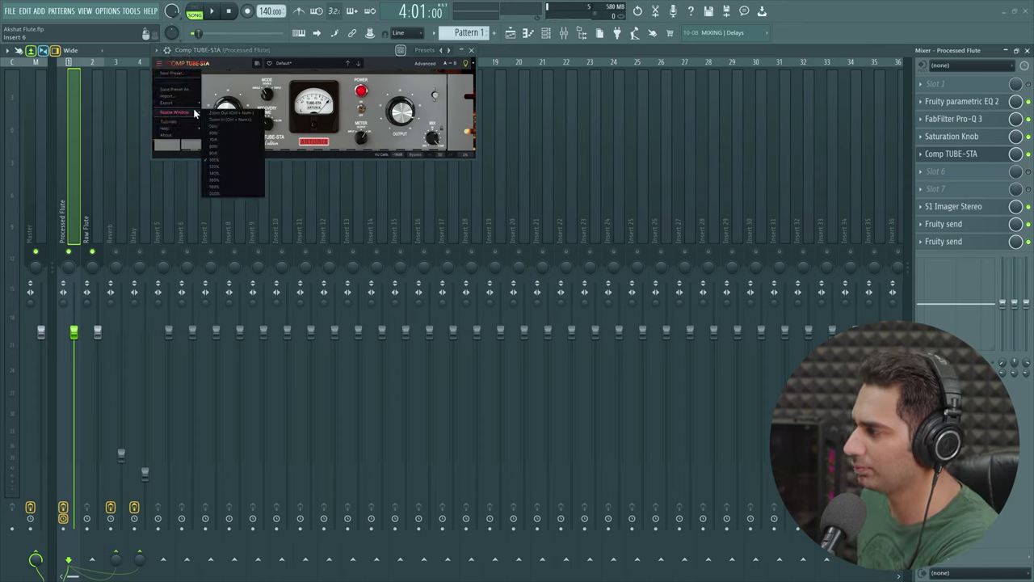
pyautogui.click(237, 176)
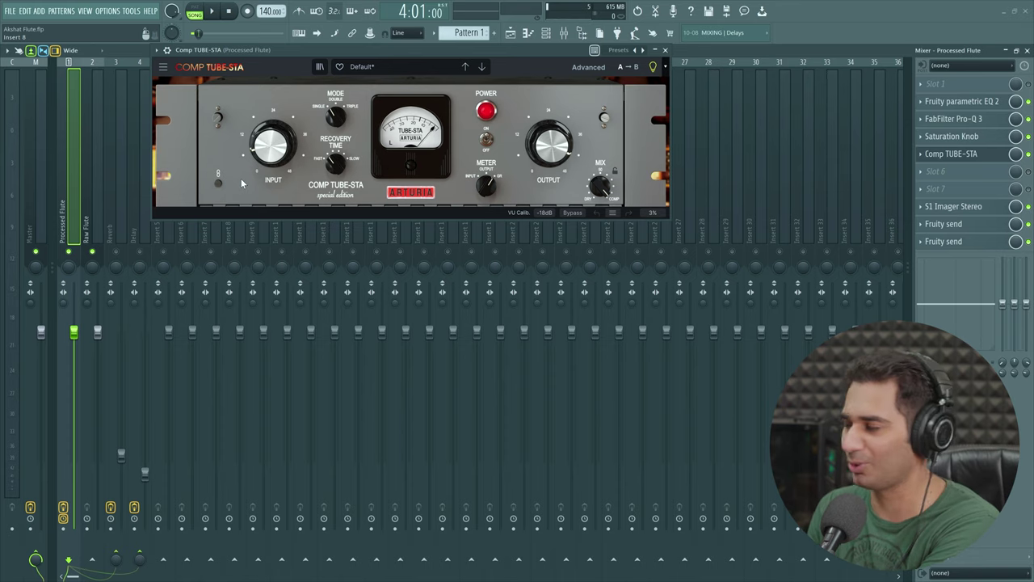
# Add a second Comp TUBE-STA in slot 6, disable the one in slot 5, and keep only the new compressor's window open
pyautogui.click(940, 176)
pyautogui.click(682, 230)
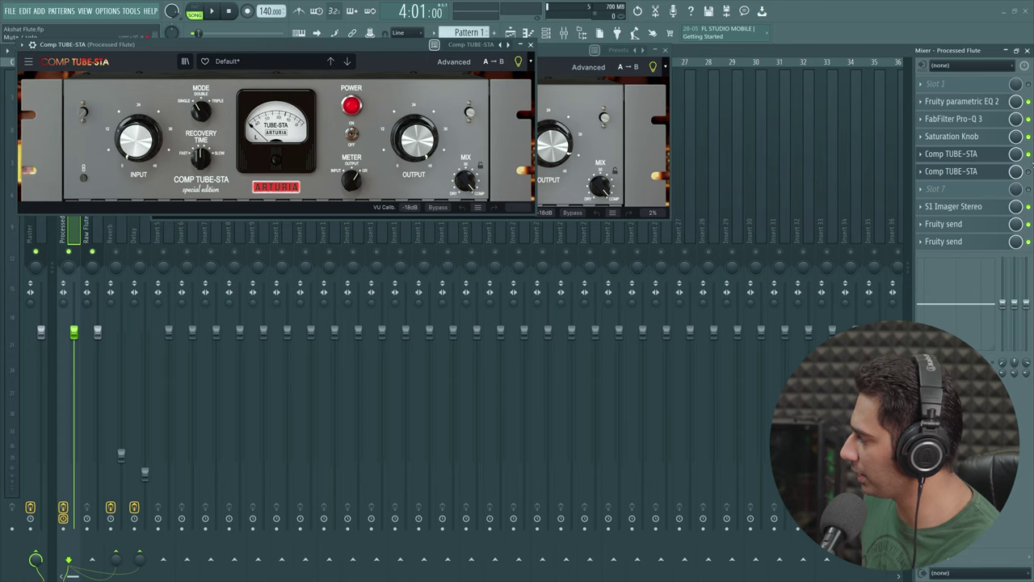
pyautogui.click(1029, 154)
pyautogui.click(1028, 171)
pyautogui.click(666, 51)
pyautogui.moveTo(178, 49); pyautogui.dragTo(290, 95)
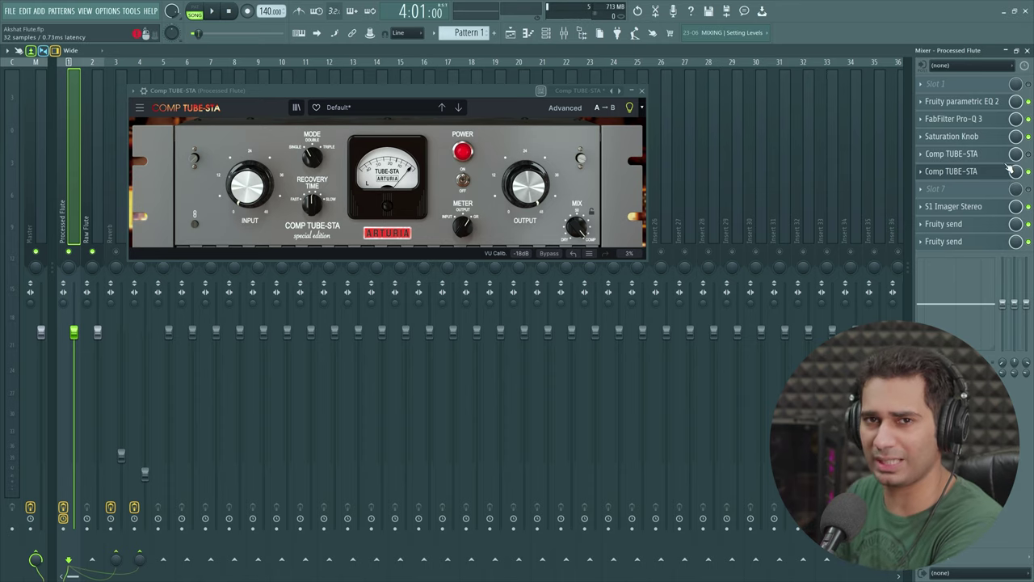
# Play the flute and compare its sound with the slot 6 Comp TUBE-STA bypassed and enabled
pyautogui.press('space')
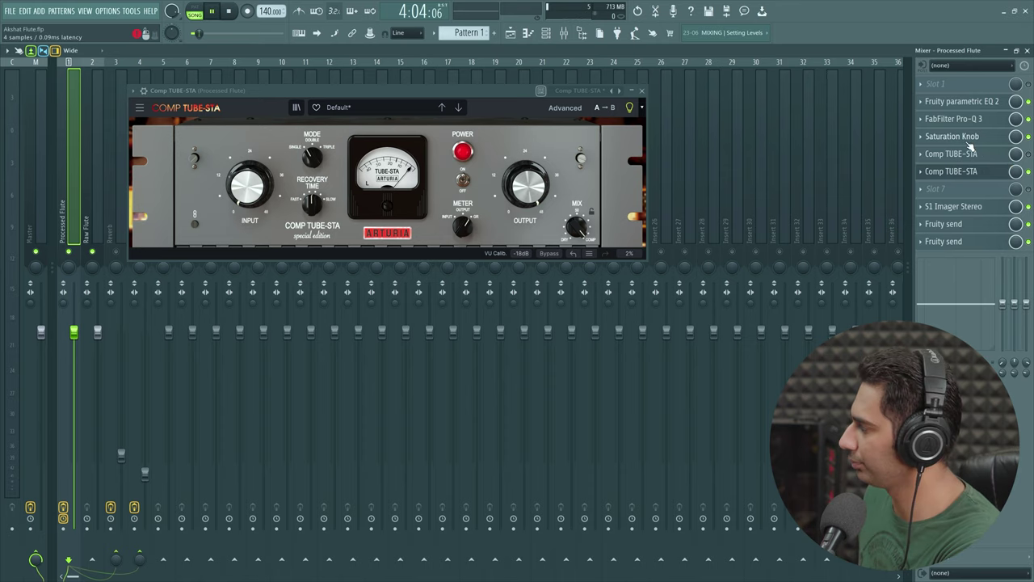
pyautogui.click(1029, 171)
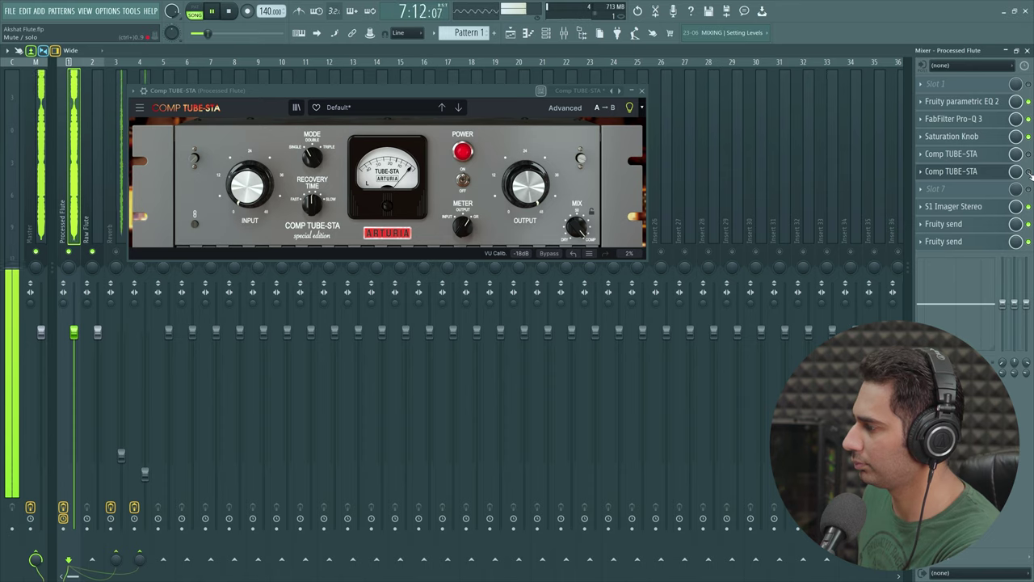
pyautogui.click(1028, 172)
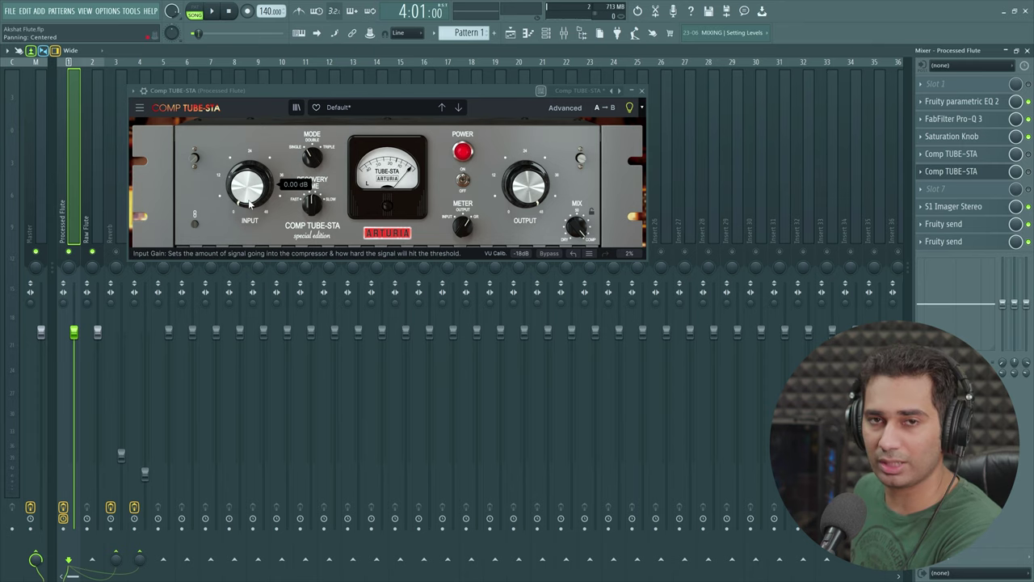
# Try the new compressor's input gain at 22.8 dB, inspect its output gain, and bring the input back to 0 dB
pyautogui.moveTo(264, 196)
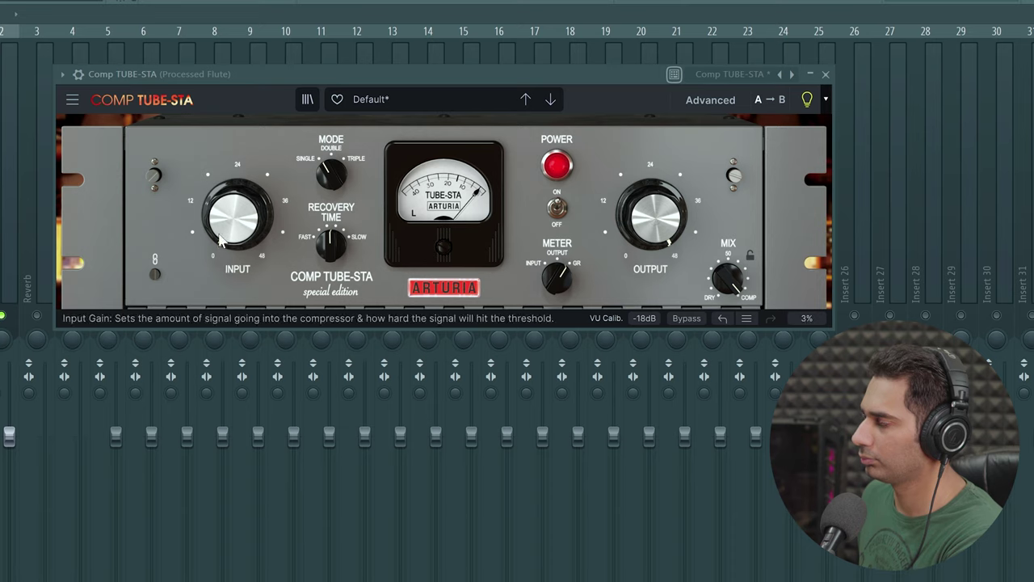
pyautogui.moveTo(236, 233); pyautogui.dragTo(237, 137)
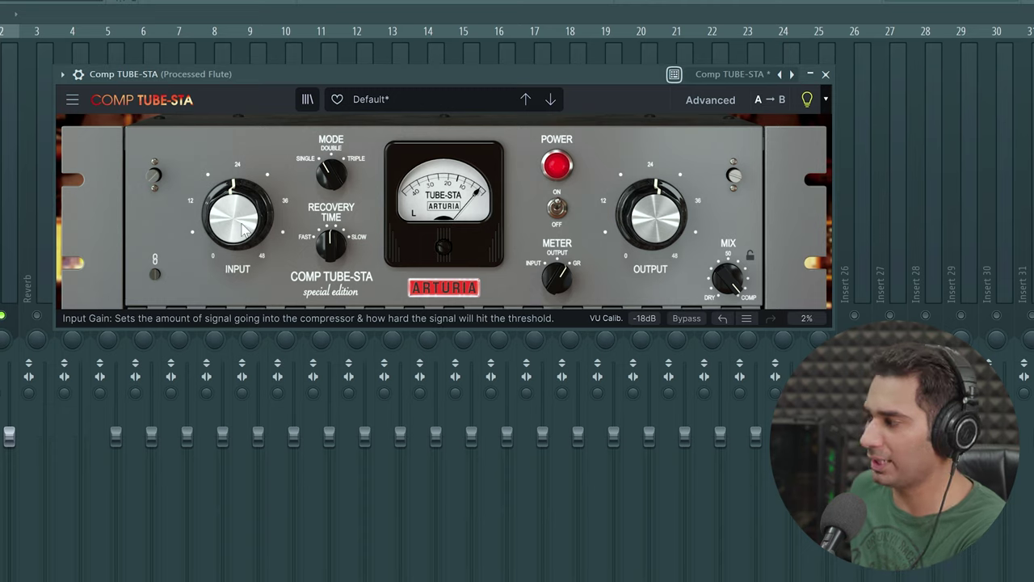
pyautogui.moveTo(220, 227)
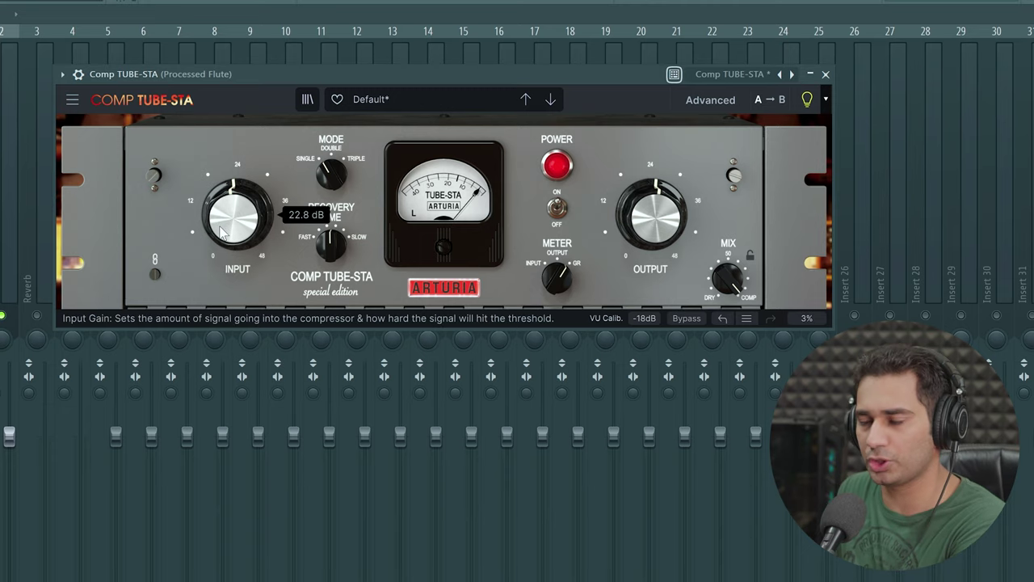
pyautogui.moveTo(658, 234)
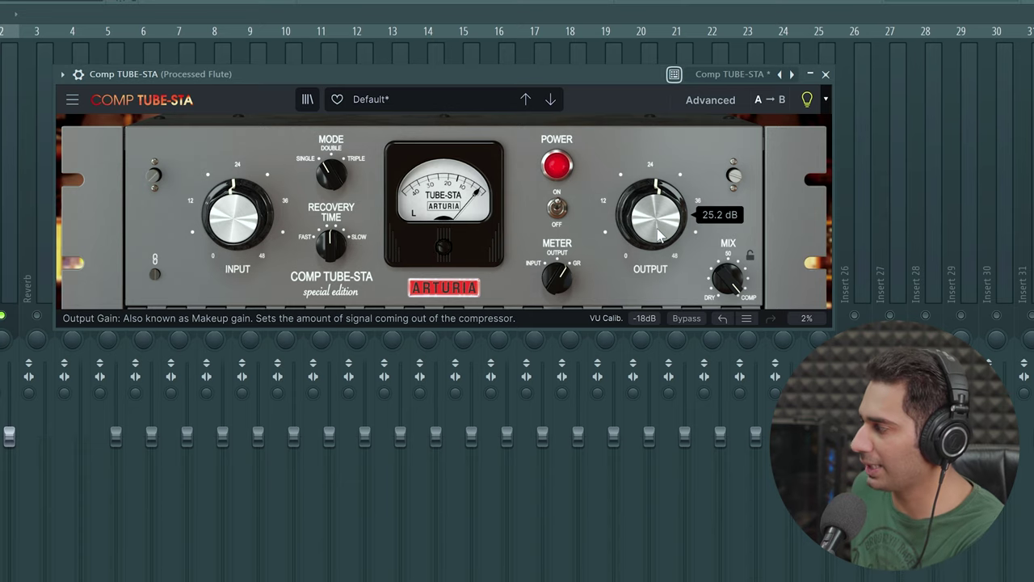
pyautogui.moveTo(238, 213); pyautogui.dragTo(238, 307)
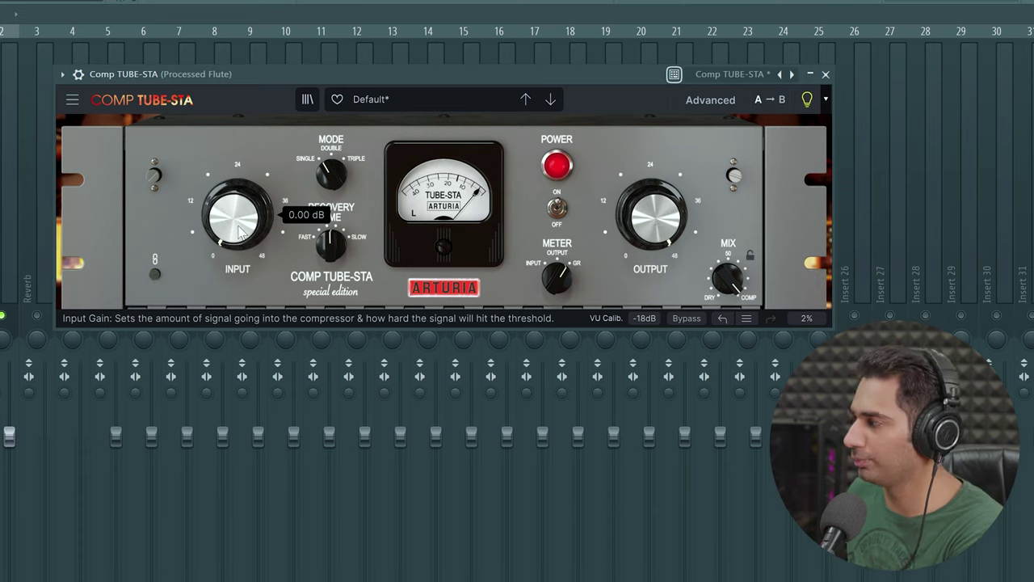
pyautogui.moveTo(230, 245)
pyautogui.mouseDown()
pyautogui.moveTo(231, 164)
pyautogui.moveTo(229, 245)
pyautogui.mouseUp()
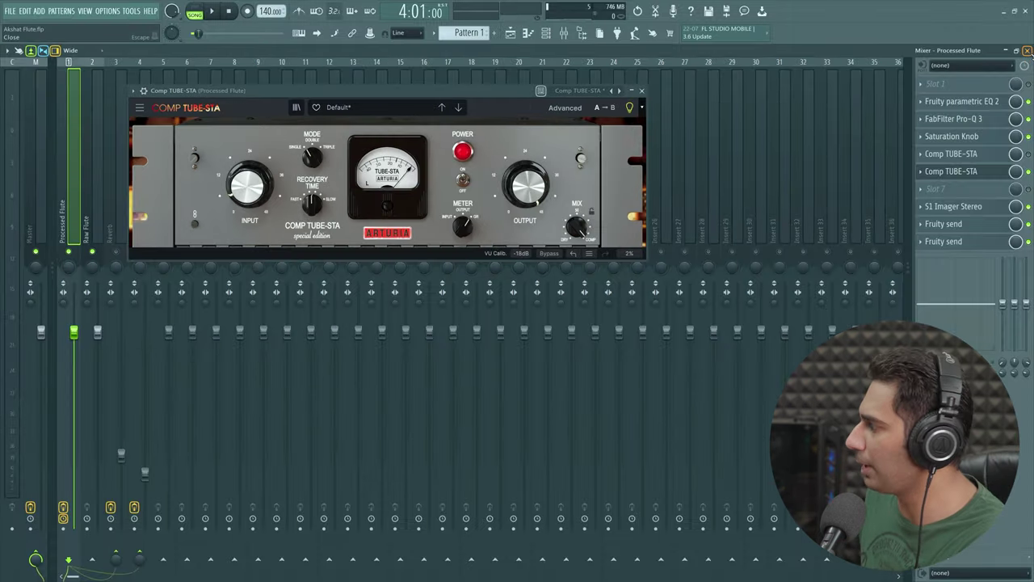
# Show the Playlist behind the compressor, moving the plugin window aside to view the flute waveform on Track 2
pyautogui.press('F5')
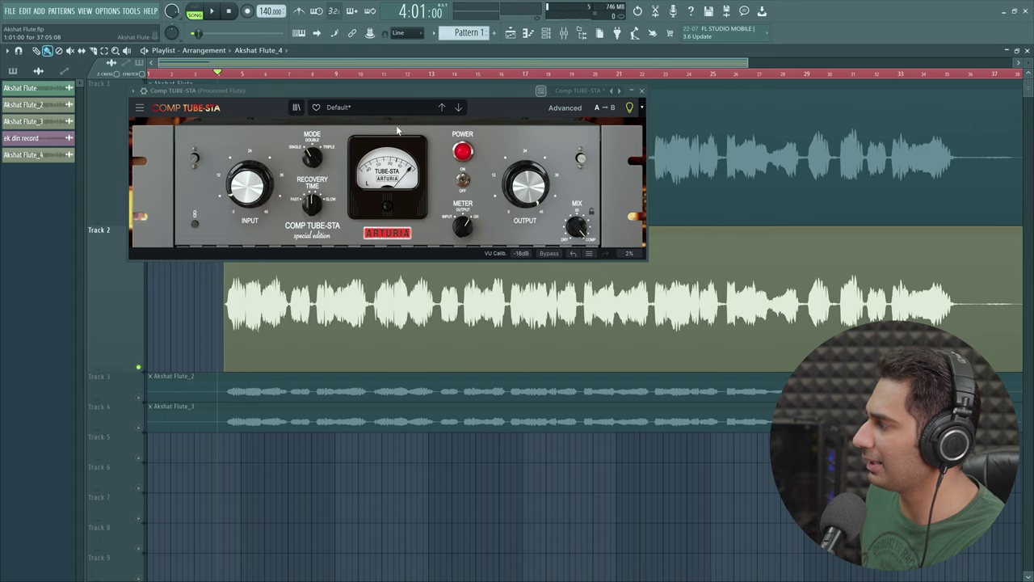
pyautogui.moveTo(376, 89); pyautogui.dragTo(693, 412)
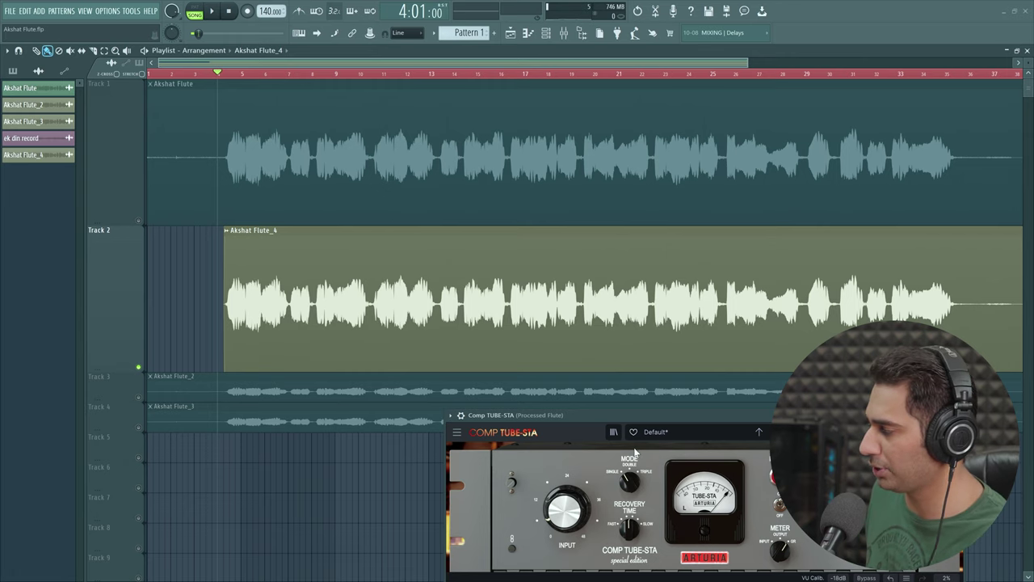
pyautogui.moveTo(629, 415); pyautogui.dragTo(315, 137)
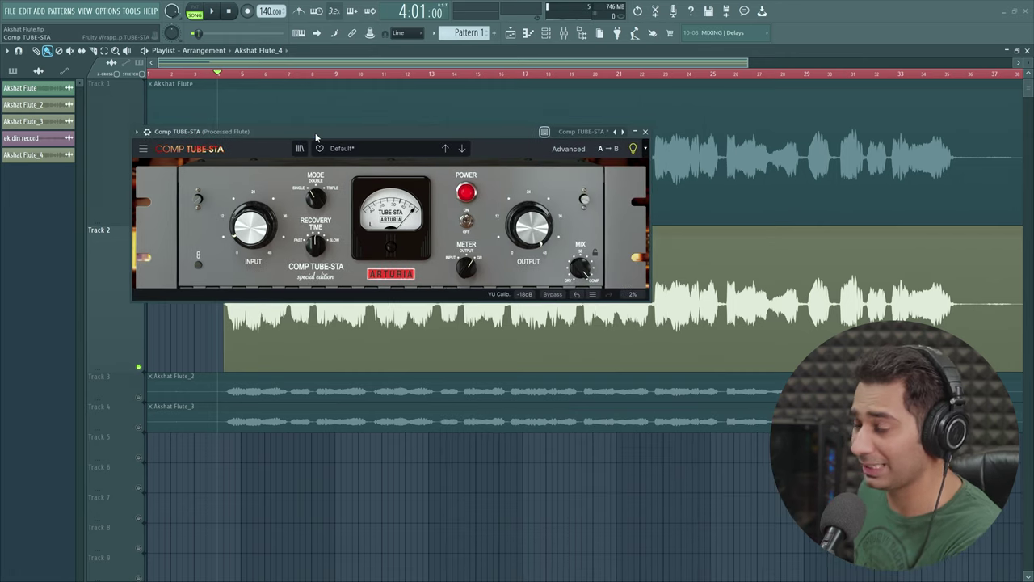
# Play the flute and raise Comp TUBE-STA's input gain to about 9 dB during playback
pyautogui.moveTo(232, 228)
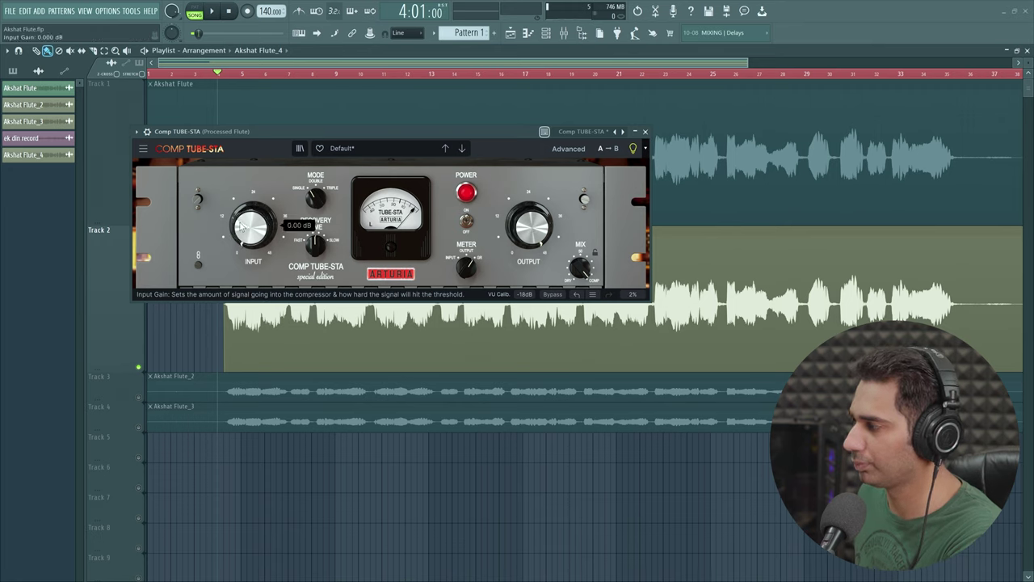
pyautogui.press('space')
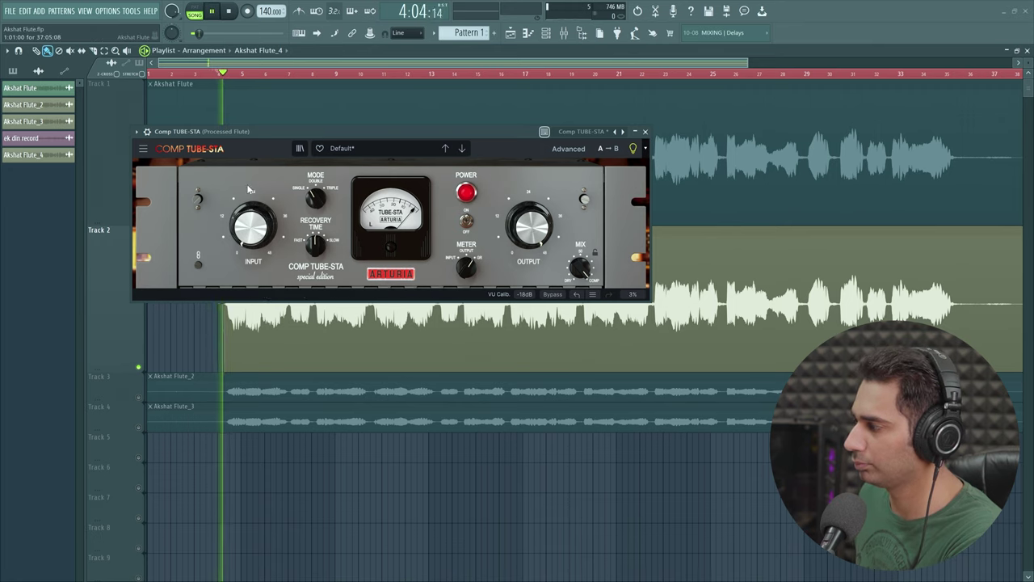
pyautogui.moveTo(253, 227); pyautogui.dragTo(253, 201)
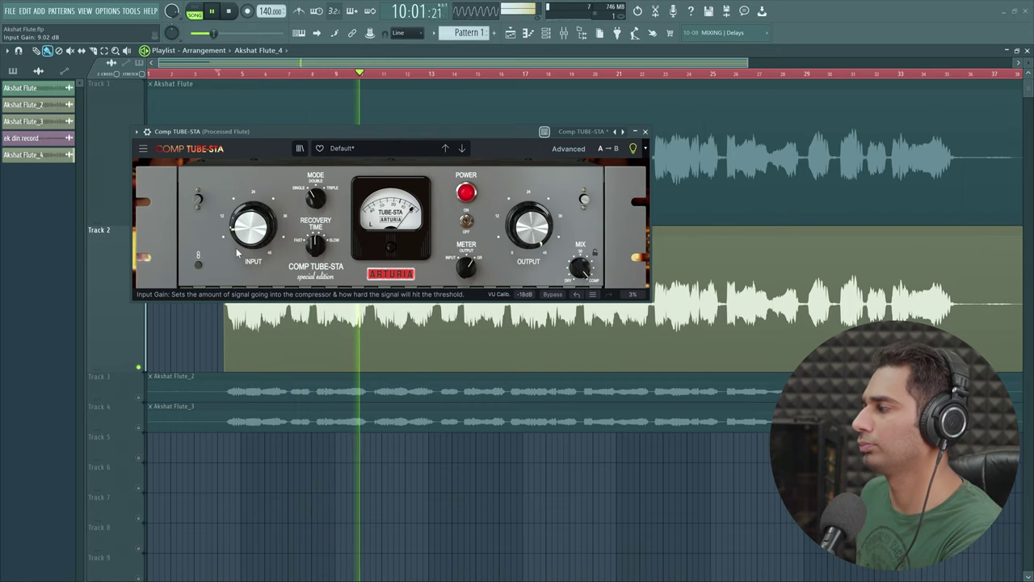
# Show the mixer, slightly lower the output gain of the slot 6 Comp TUBE-STA, and play the flute through it
pyautogui.click(563, 32)
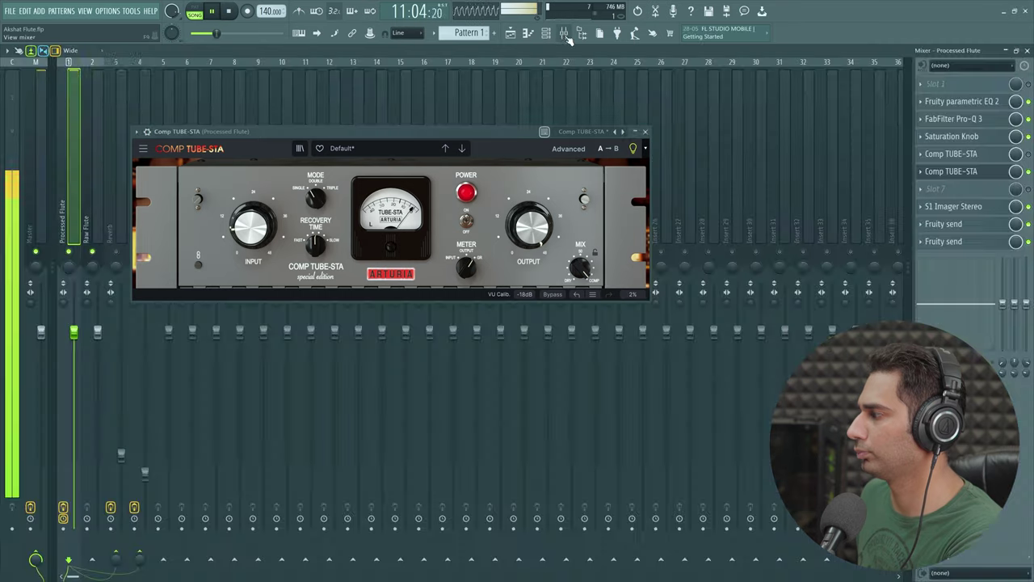
pyautogui.press('space')
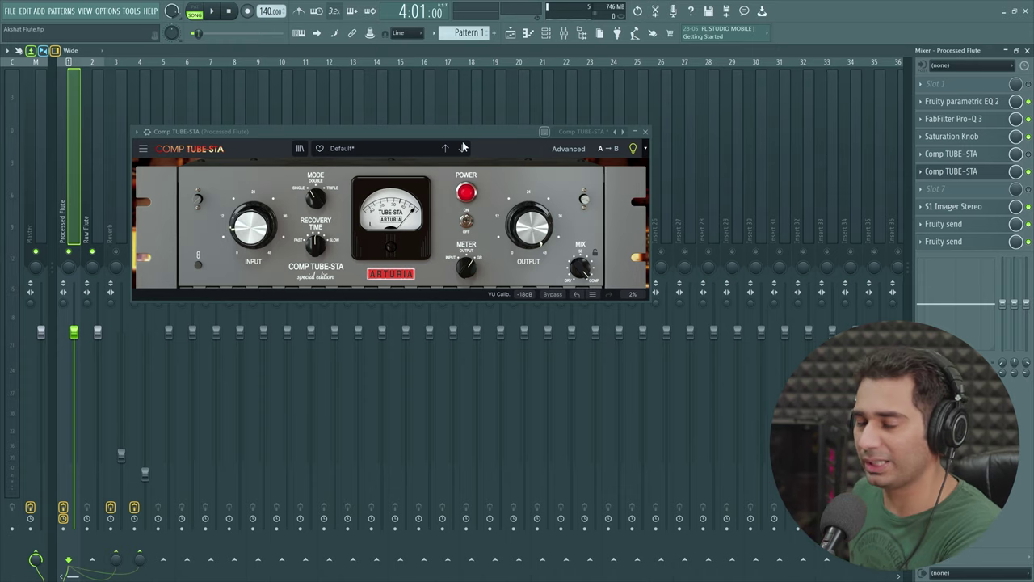
pyautogui.moveTo(525, 234)
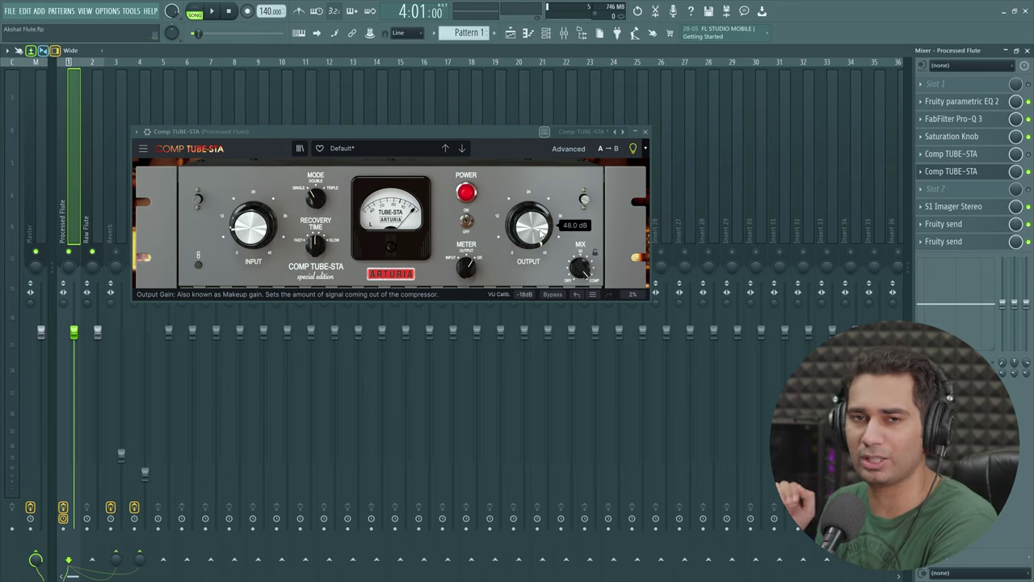
pyautogui.moveTo(542, 233); pyautogui.dragTo(542, 255)
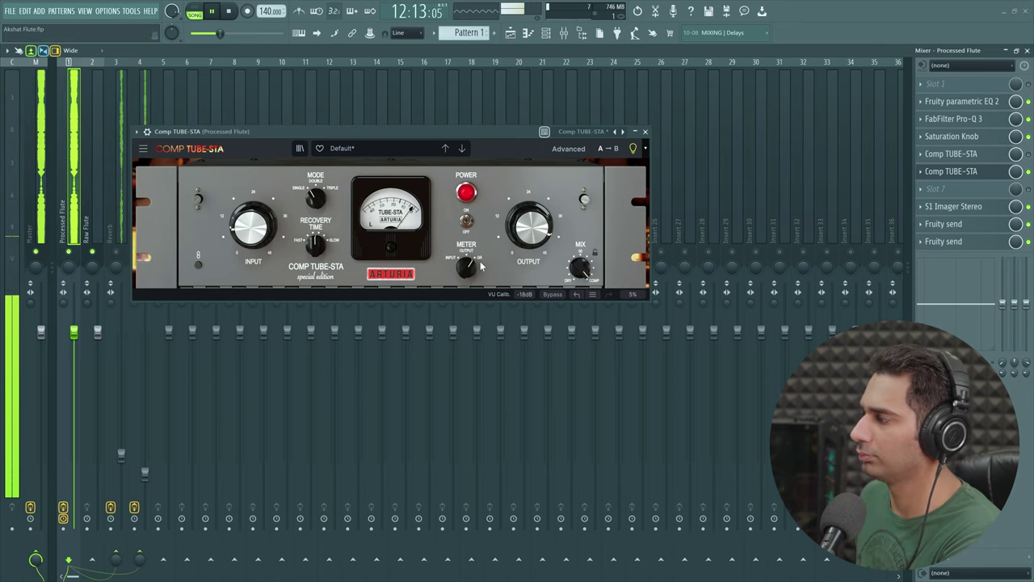
pyautogui.click(230, 11)
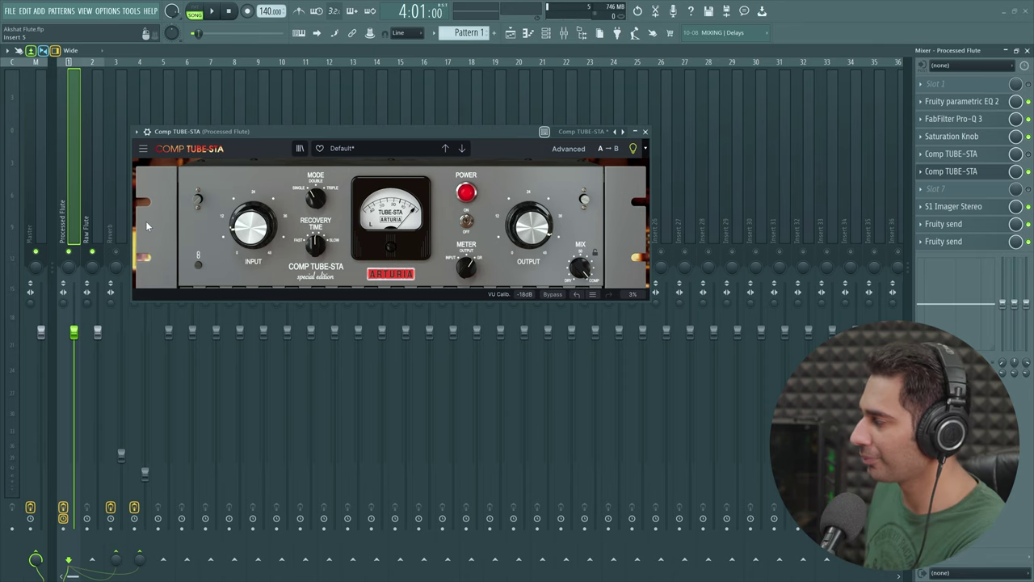
# Delete the second Comp TUBE-STA from slot 6 of the Processed Flute track and confirm the deletion
pyautogui.click(922, 172)
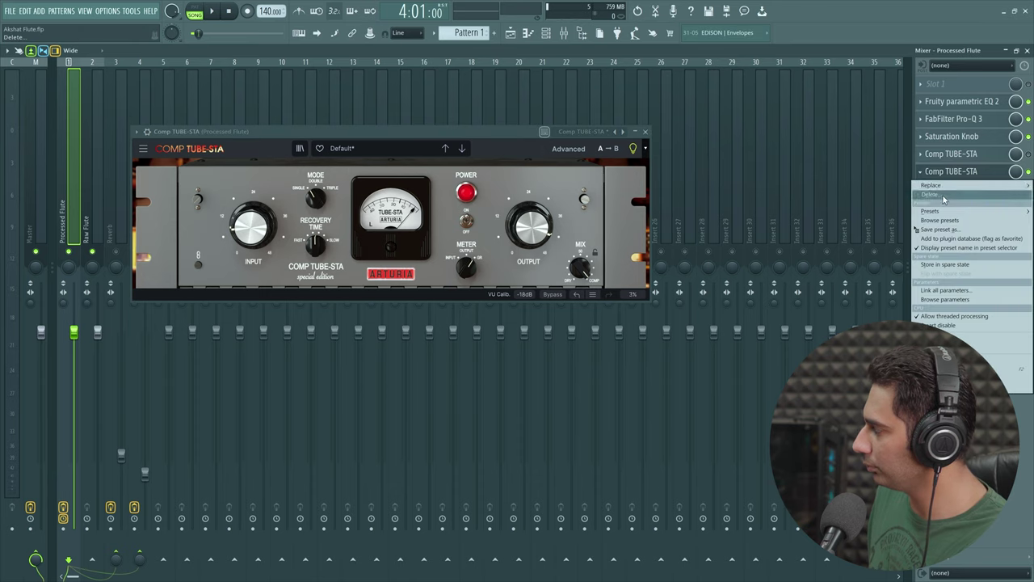
pyautogui.click(943, 198)
pyautogui.click(565, 331)
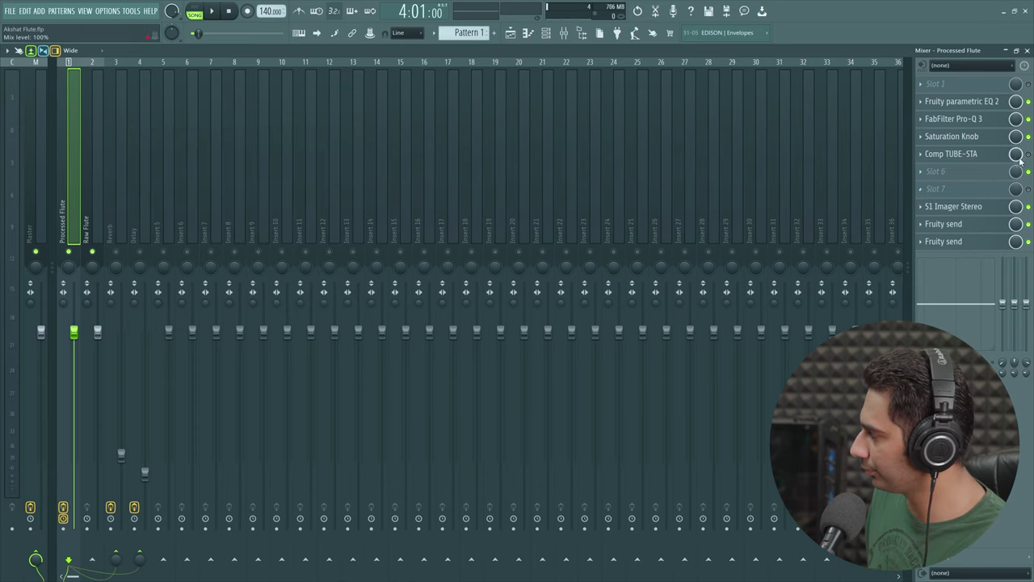
# Enable and open the slot 5 Comp TUBE-STA, inspect its output gain, and play the flute, bypassing the compressor during playback
pyautogui.click(978, 155)
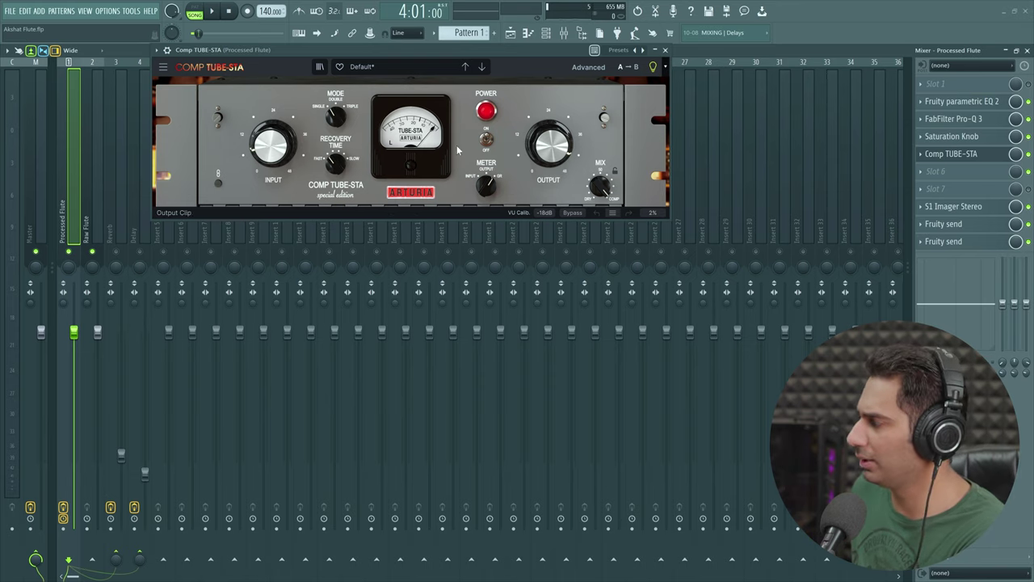
pyautogui.moveTo(546, 151)
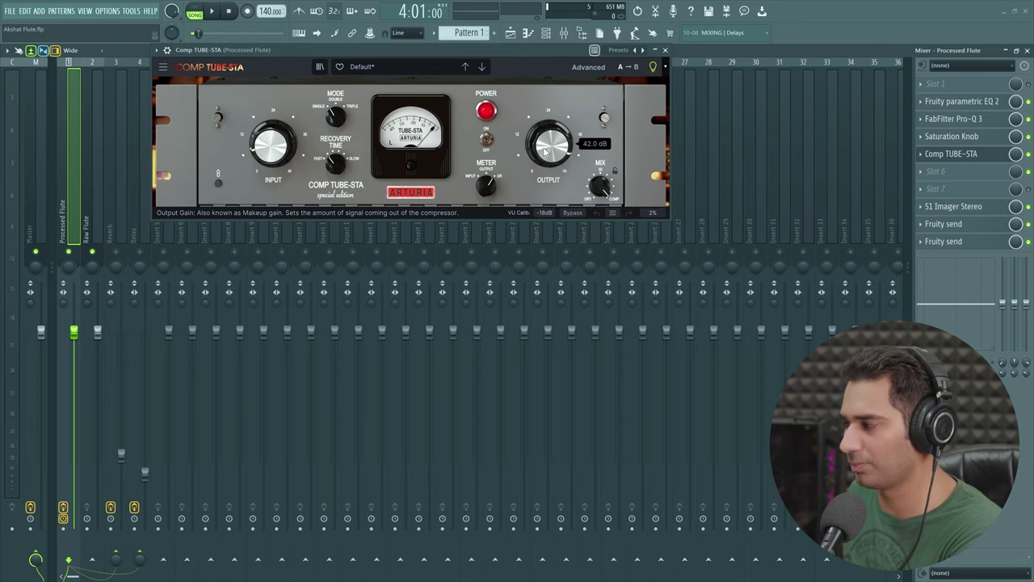
pyautogui.press('space')
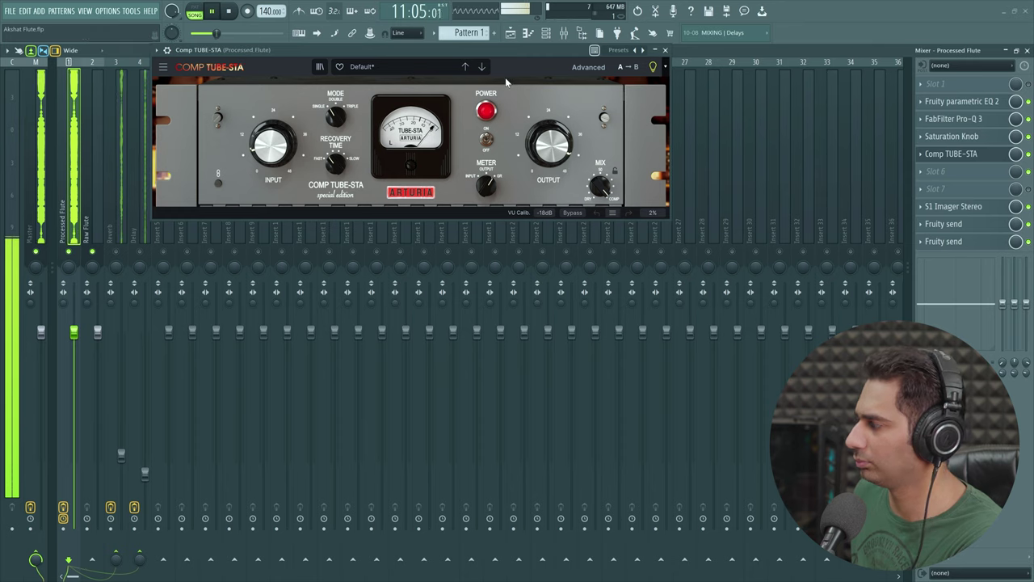
pyautogui.click(572, 212)
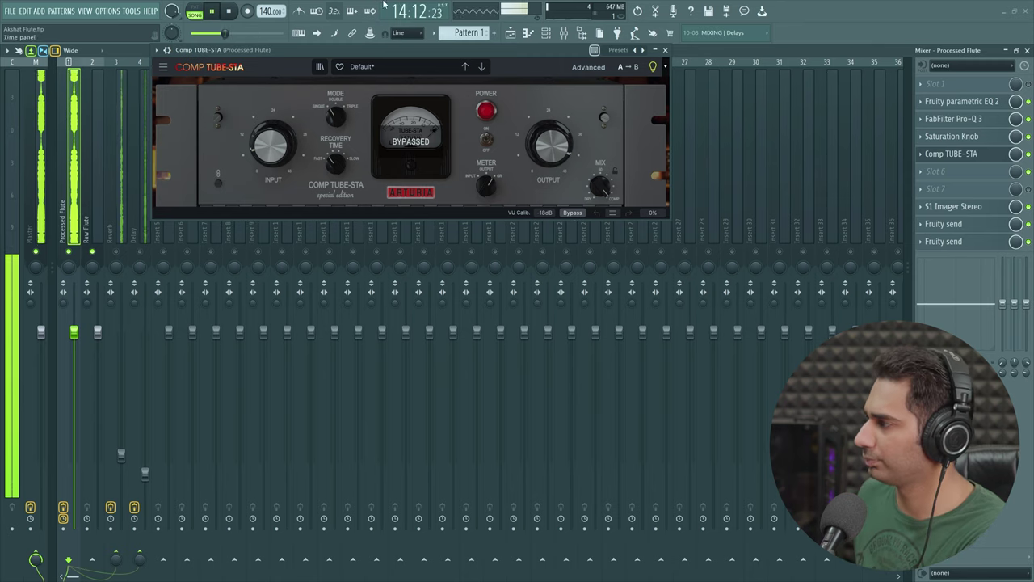
pyautogui.click(229, 12)
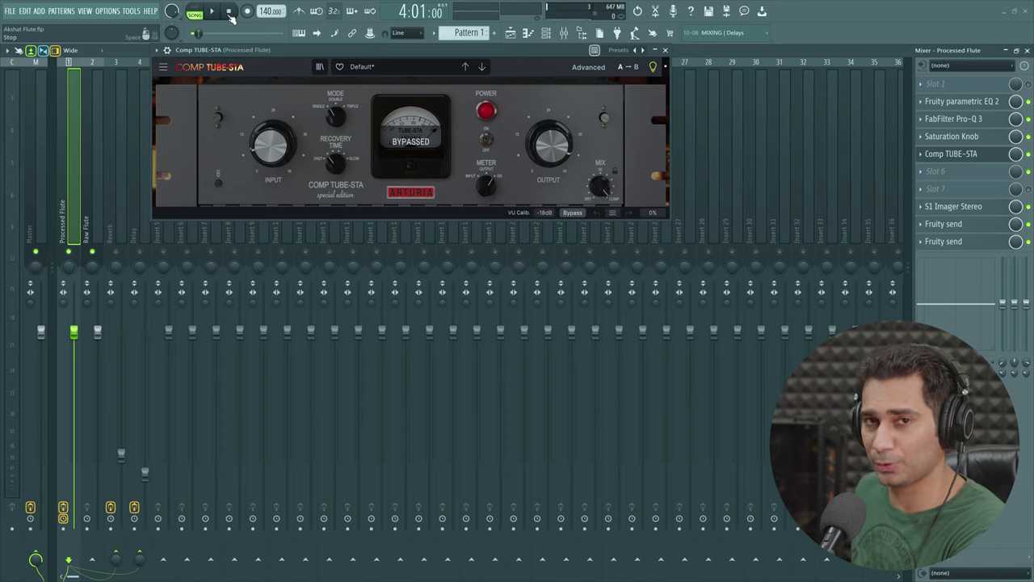
# Replay the flute, compare the slot 5 compressor bypassed and active, and close it with the effect left active
pyautogui.press('space')
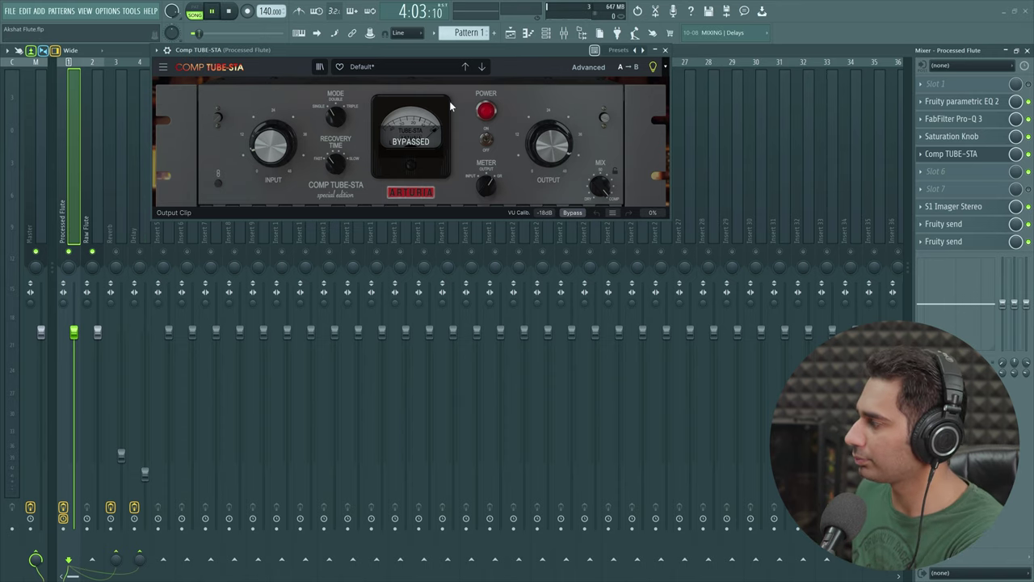
pyautogui.click(571, 212)
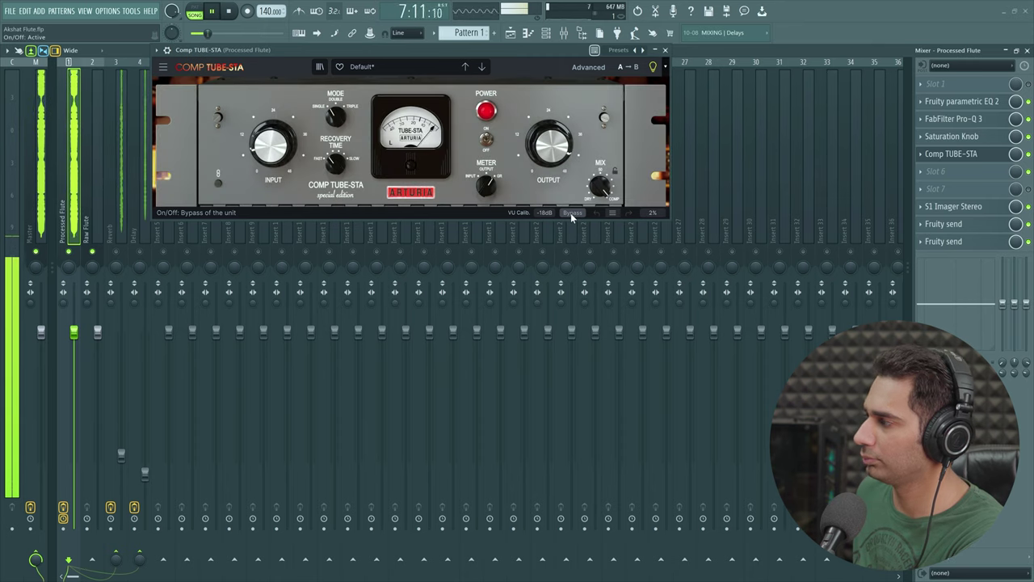
pyautogui.click(570, 213)
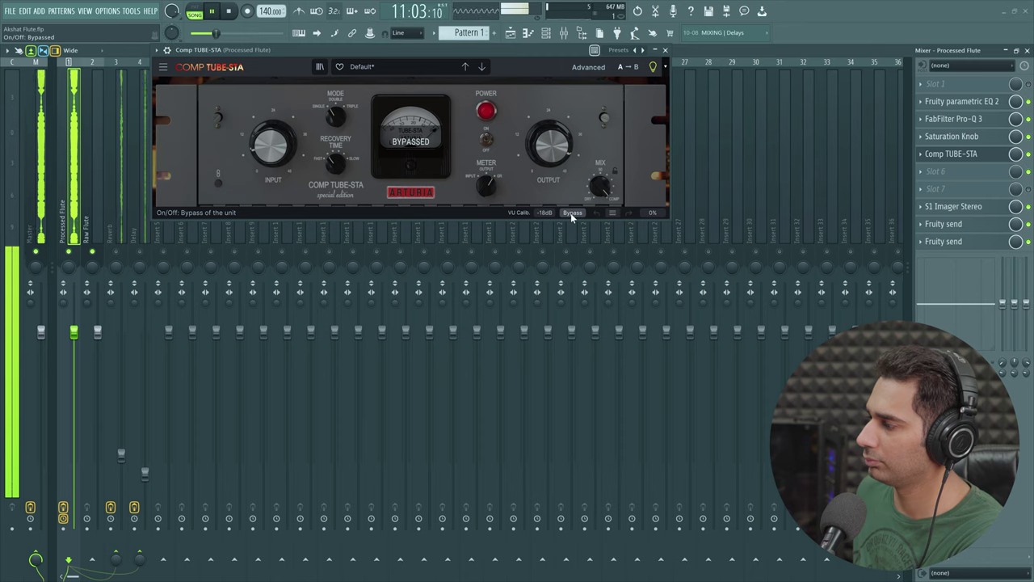
pyautogui.click(571, 212)
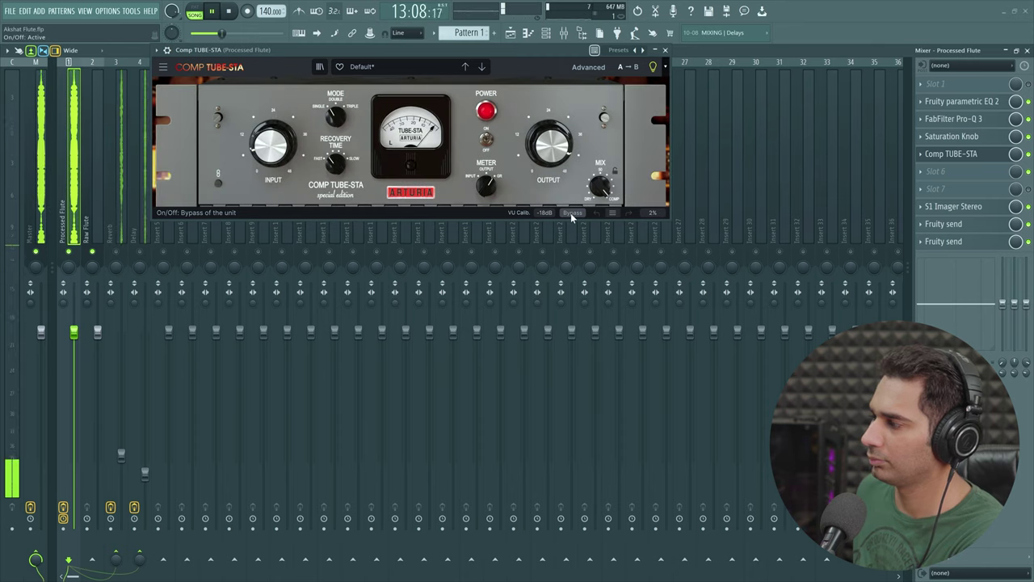
pyautogui.click(230, 12)
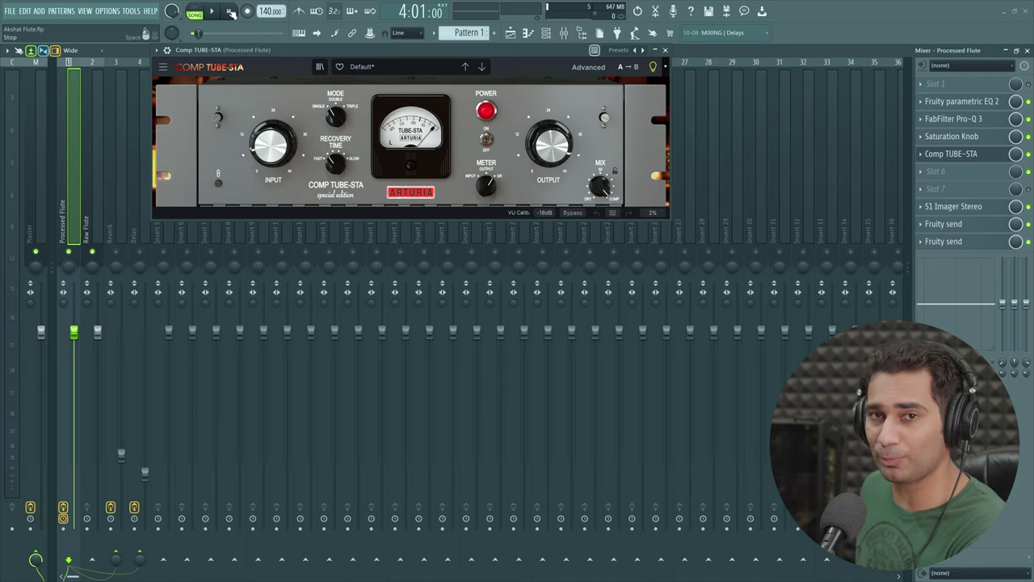
pyautogui.click(665, 50)
# Examine the width setting of the S1 Imager Stereo on the Processed Flute track, then close the plugin
pyautogui.click(950, 206)
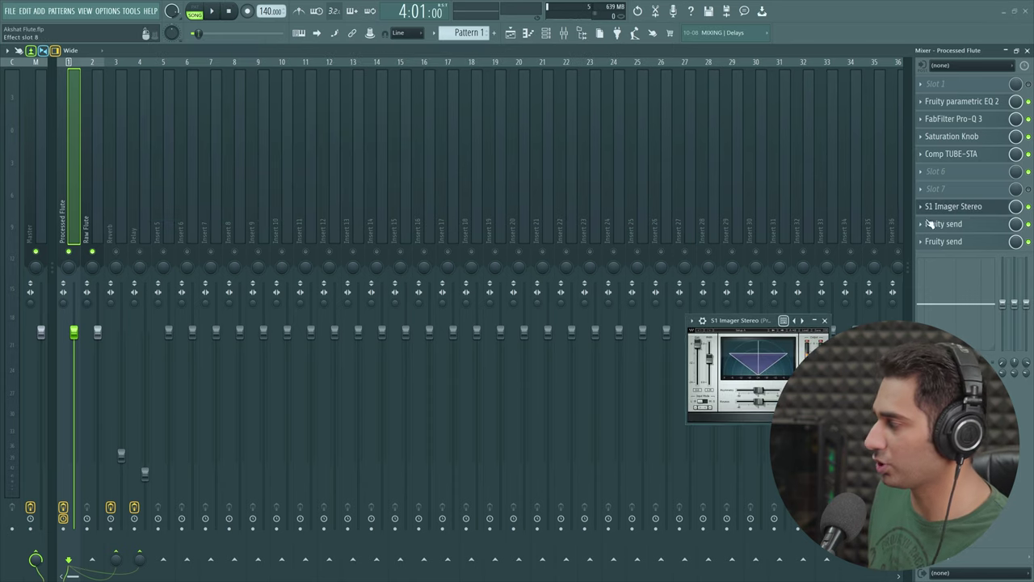
pyautogui.moveTo(731, 322); pyautogui.dragTo(366, 172)
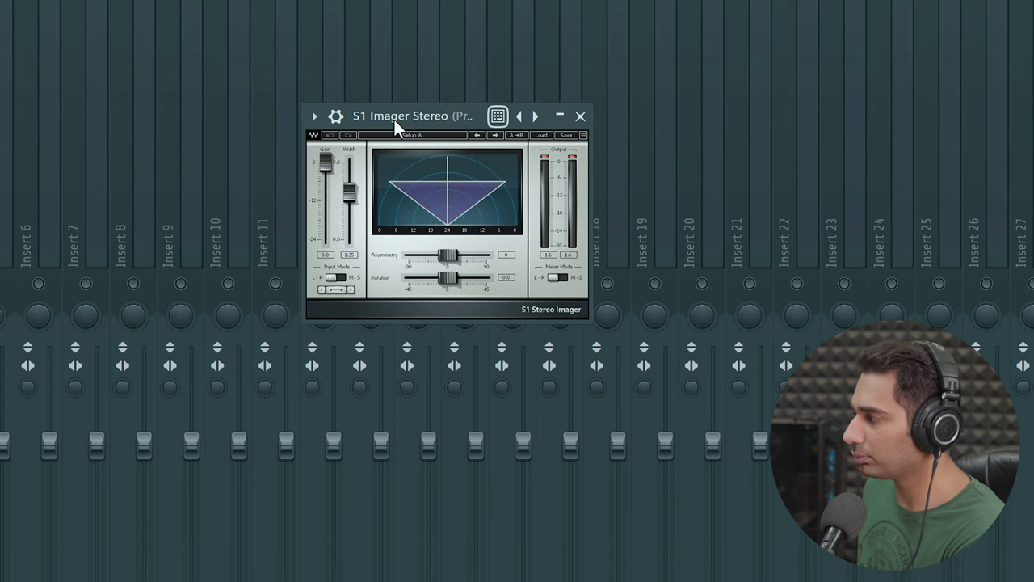
pyautogui.moveTo(345, 177); pyautogui.dragTo(350, 207)
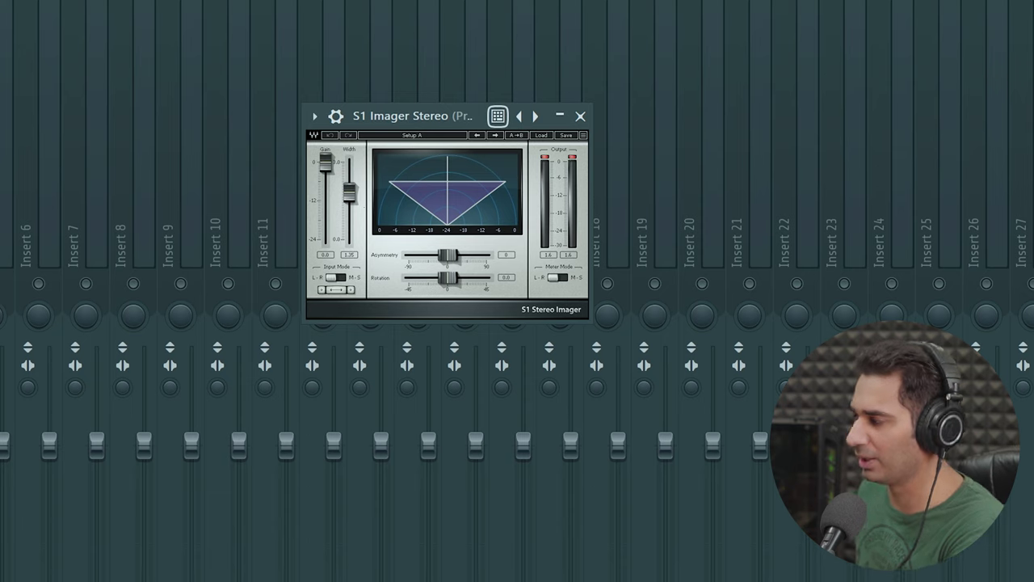
pyautogui.click(580, 115)
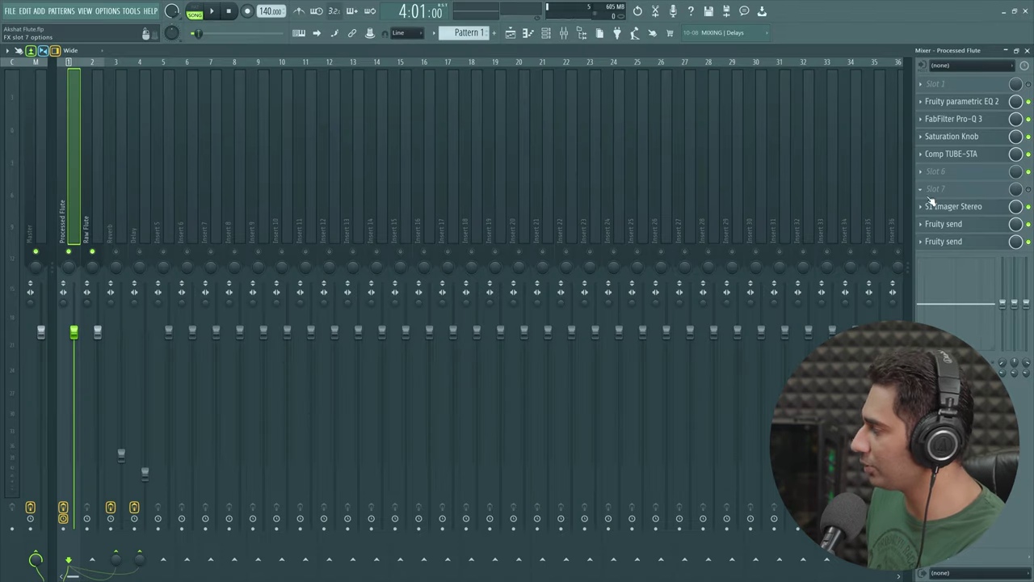
# Review the slot 9 Fruity send of the Processed Flute track and the effects loaded on the Reverb and Delay tracks
pyautogui.click(933, 224)
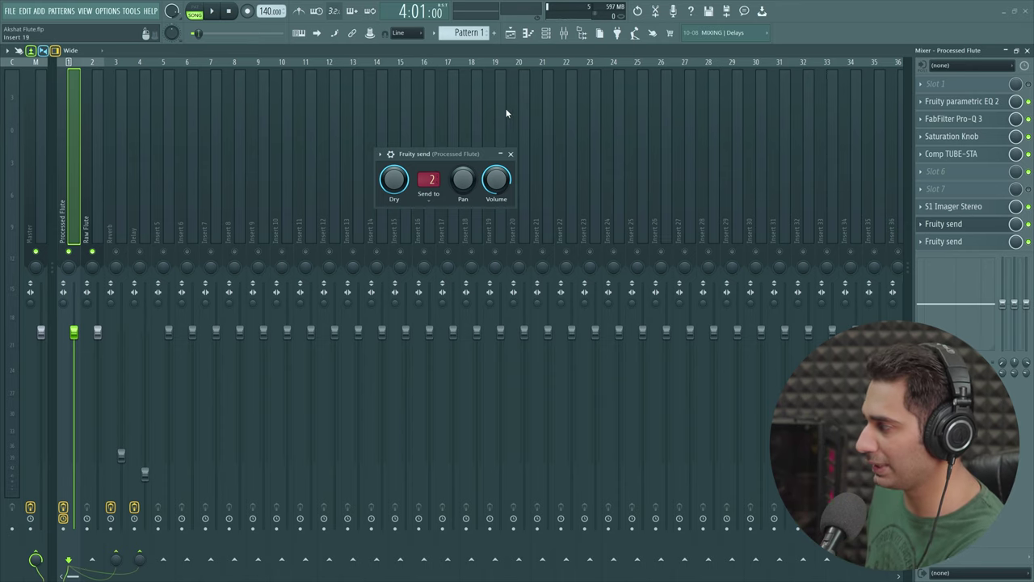
pyautogui.click(509, 153)
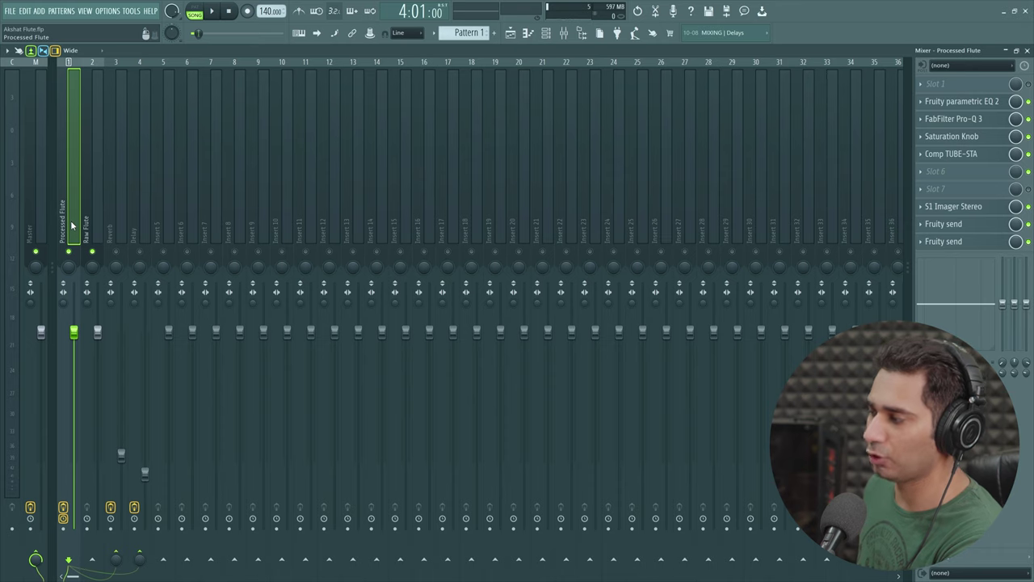
pyautogui.click(118, 215)
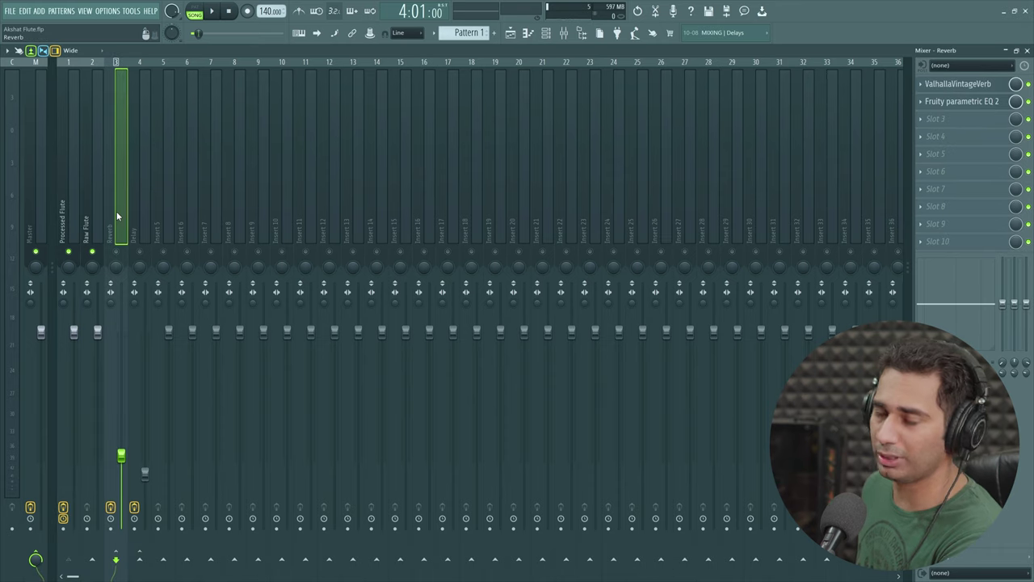
pyautogui.click(142, 217)
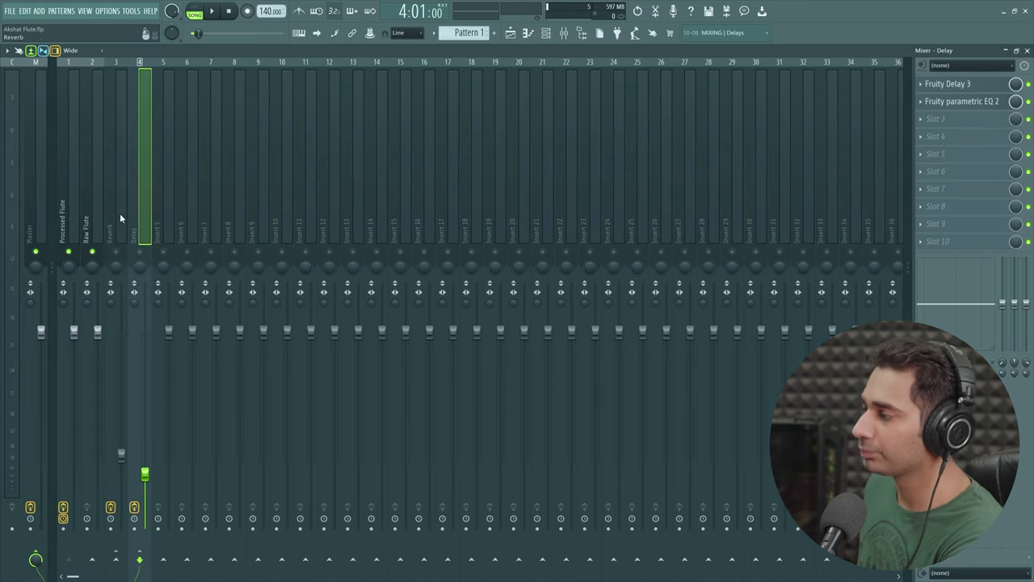
# Unmute the Reverb track, review its ValhallaVintageVerb settings, audition the flute with the reverb, and mute the track again
pyautogui.click(119, 212)
pyautogui.click(118, 251)
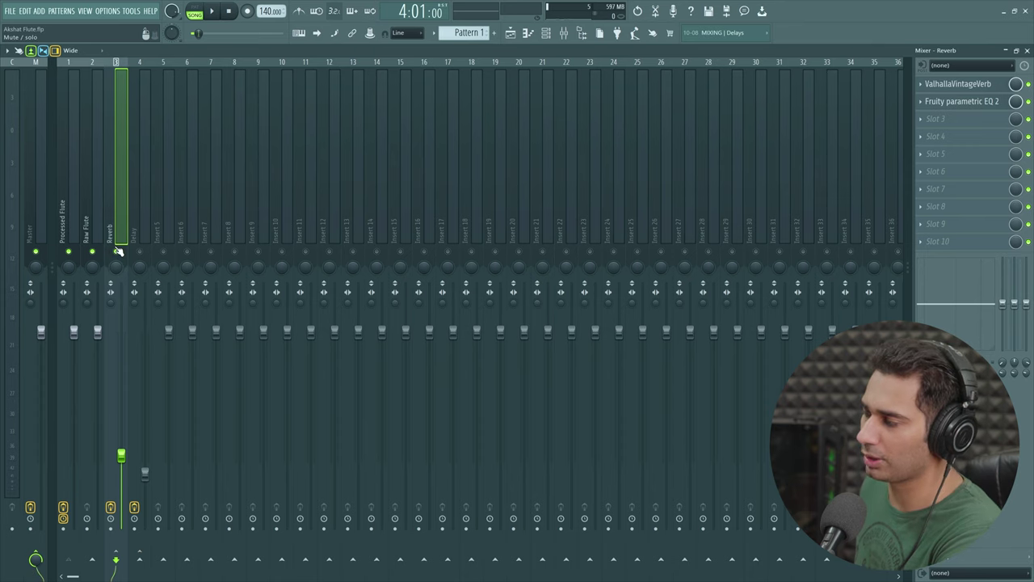
pyautogui.click(978, 87)
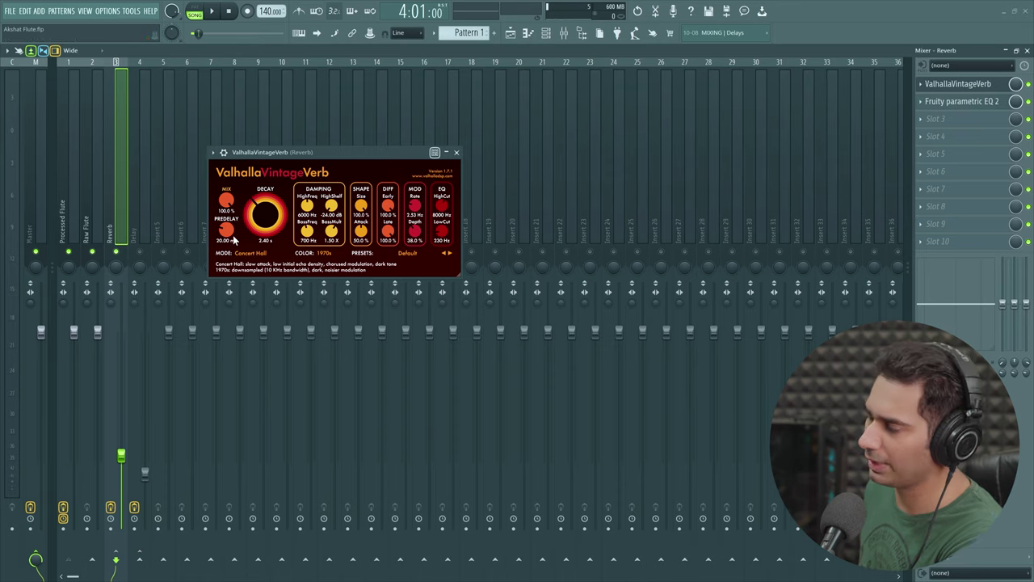
pyautogui.click(214, 11)
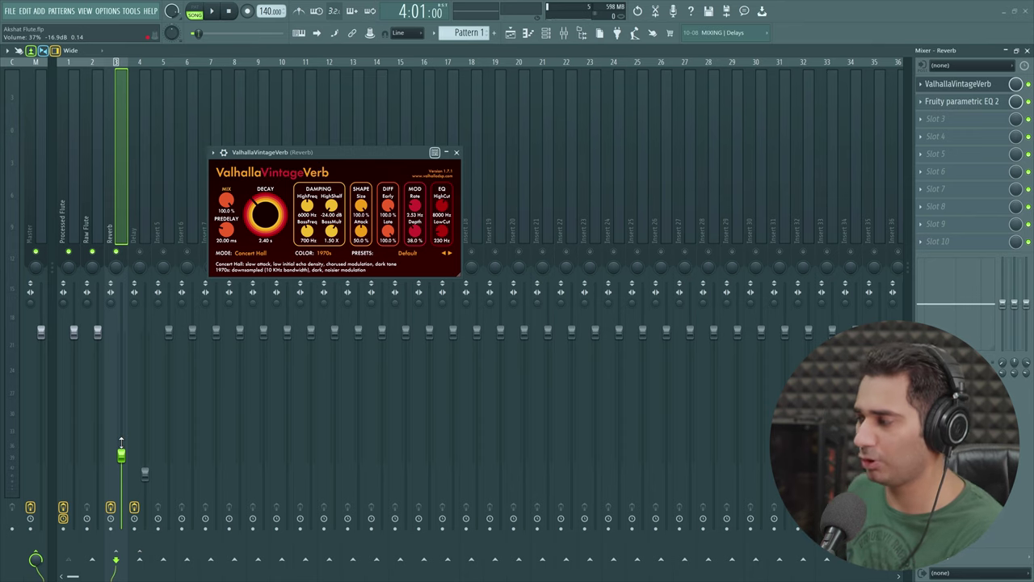
pyautogui.click(118, 252)
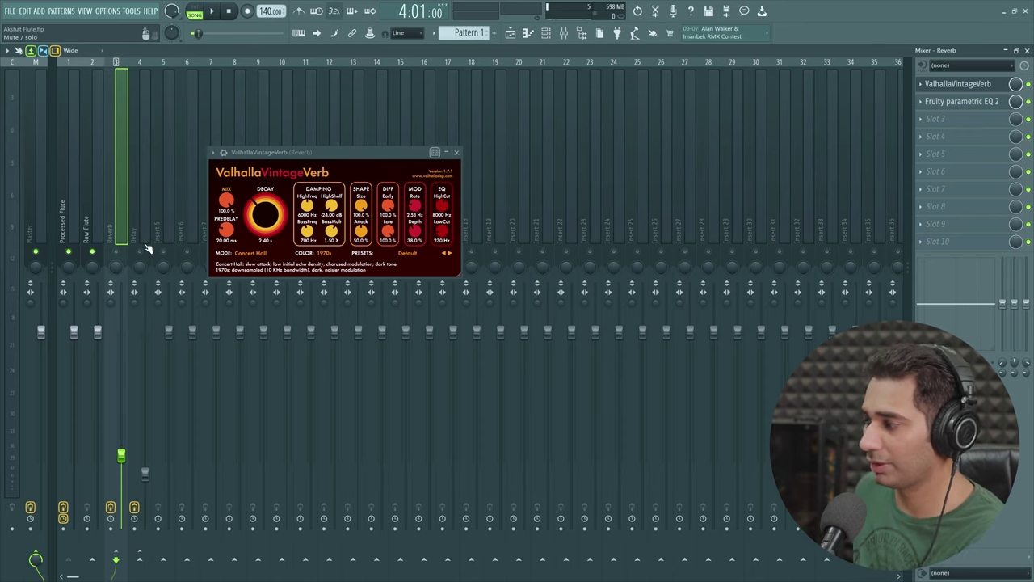
# Unmute the Delay track, open its Fruity Delay 3 in place of the reverb plugin, and play the flute with the delay
pyautogui.click(139, 252)
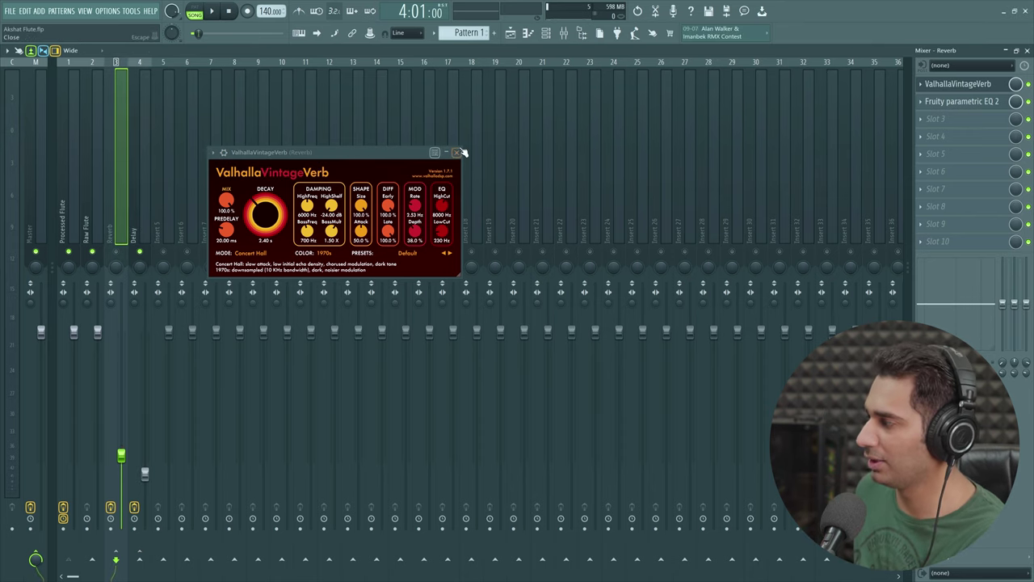
pyautogui.click(455, 152)
pyautogui.click(134, 218)
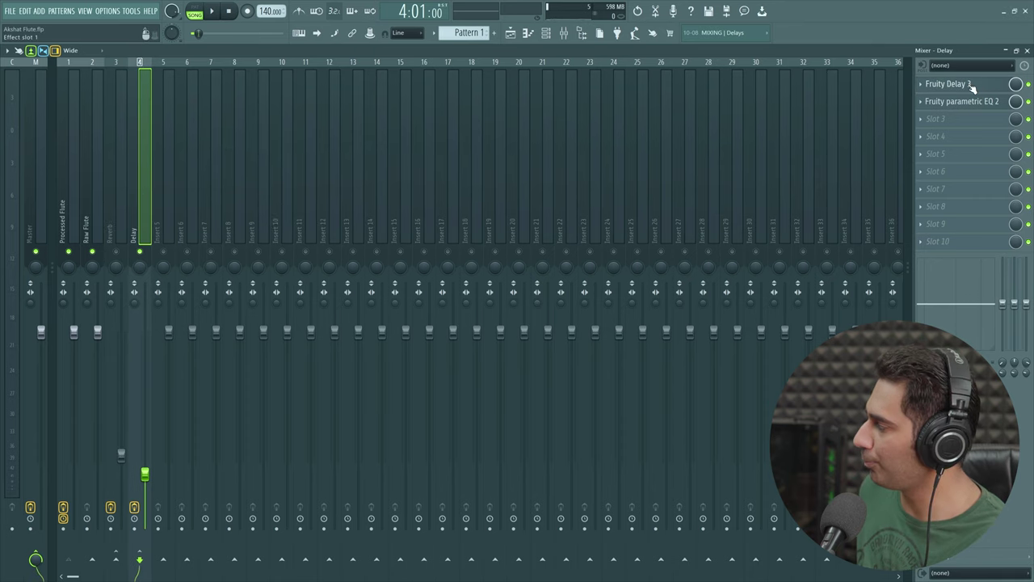
pyautogui.click(1002, 84)
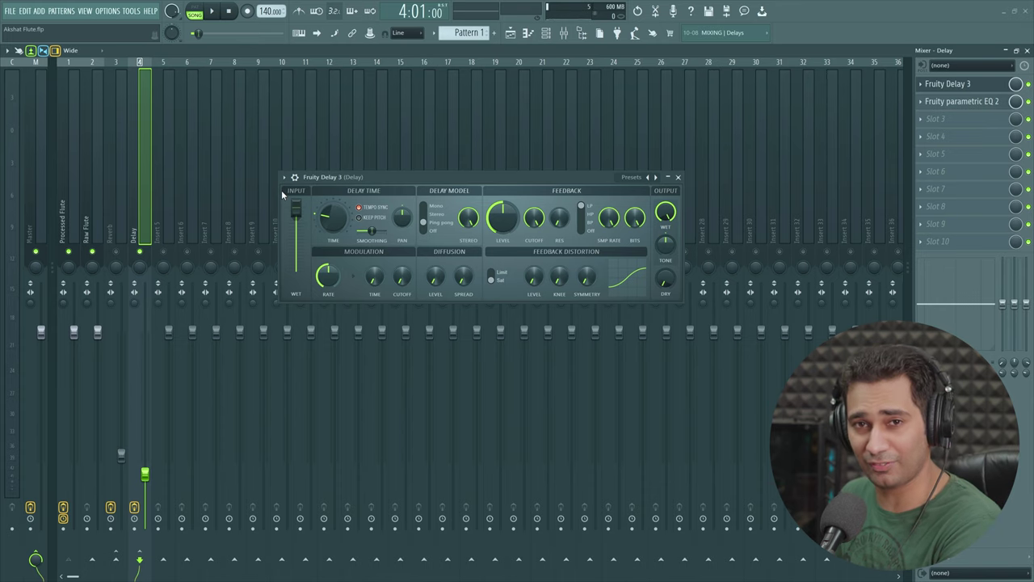
pyautogui.press('space')
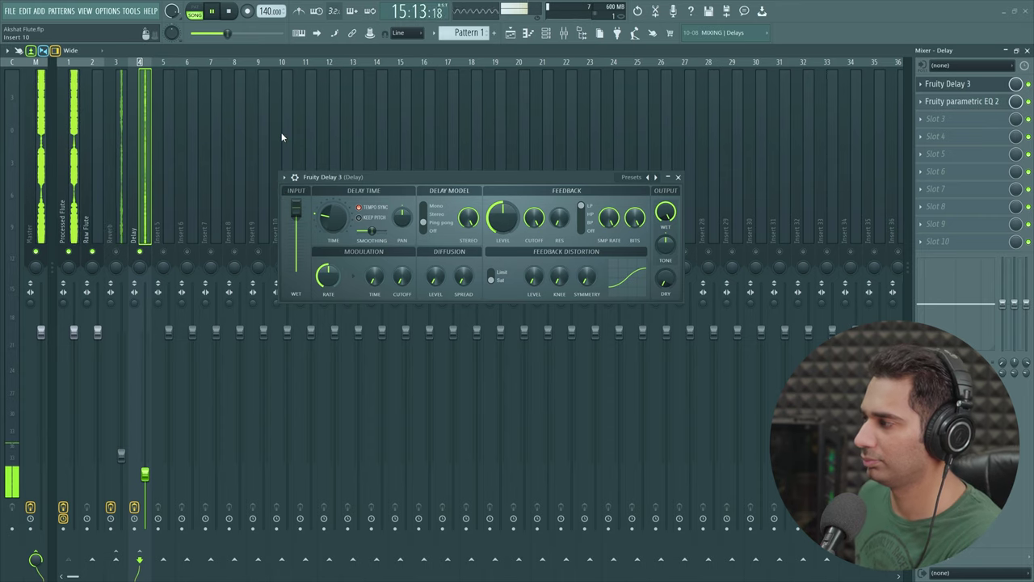
pyautogui.press('space')
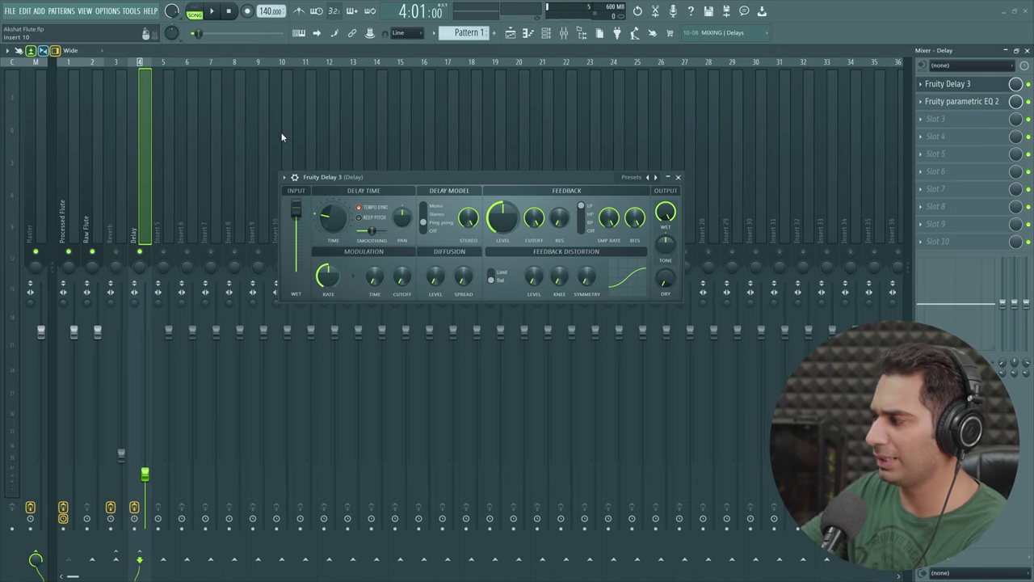
# Set the delay time of Fruity Delay 3 on the Delay track to 1/4, then close the plugin
pyautogui.rightClick(330, 226)
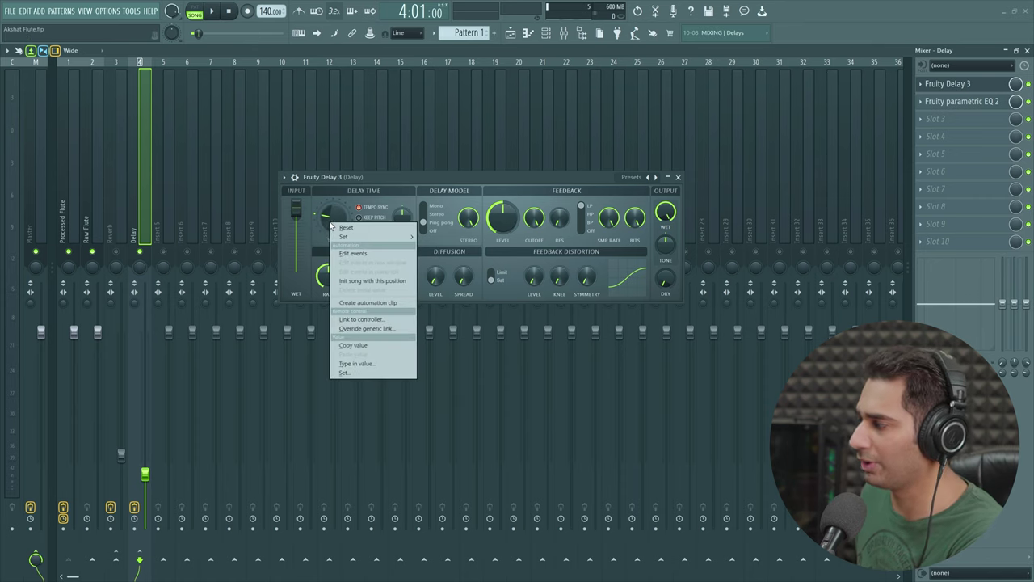
pyautogui.moveTo(367, 236)
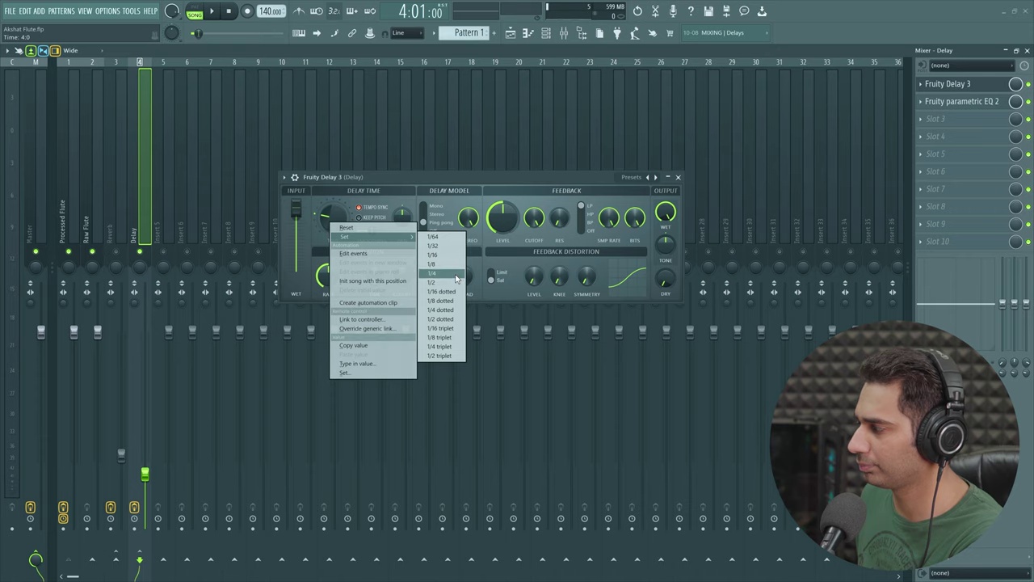
pyautogui.click(455, 274)
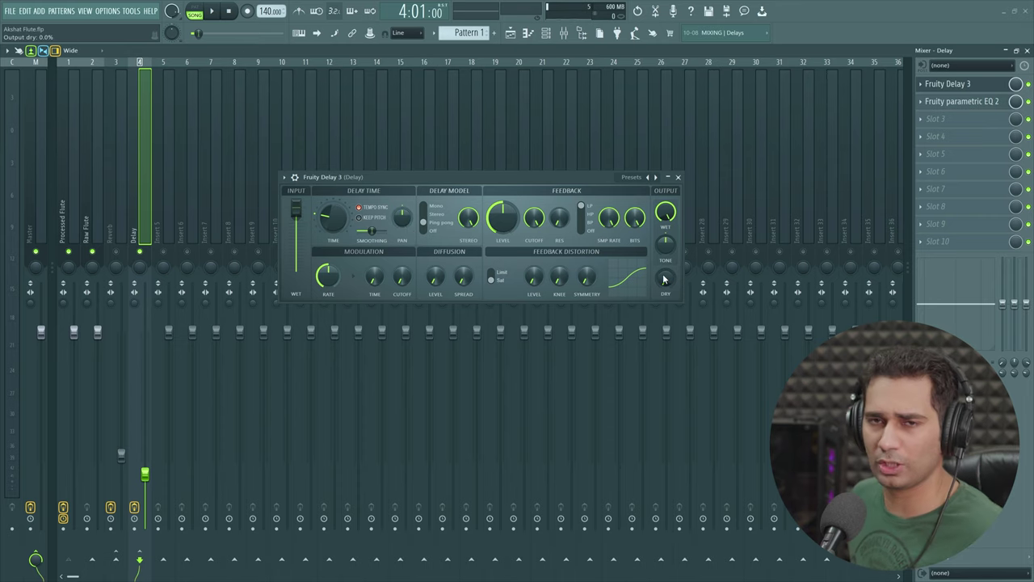
pyautogui.click(678, 177)
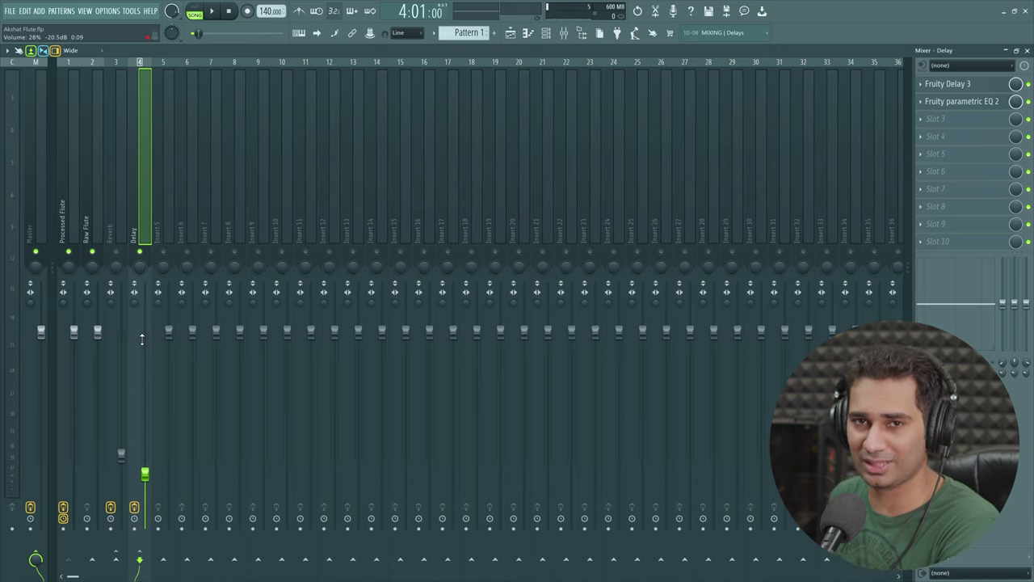
# Play the flute with the delay, then check the Fruity Parametric EQ 2 on the Delay track
pyautogui.press('space')
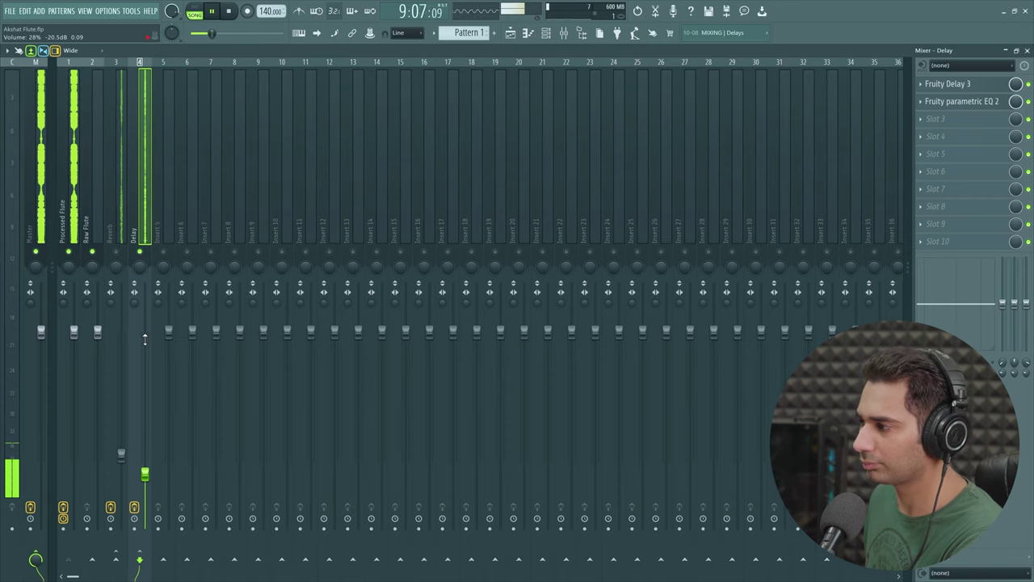
pyautogui.press('space')
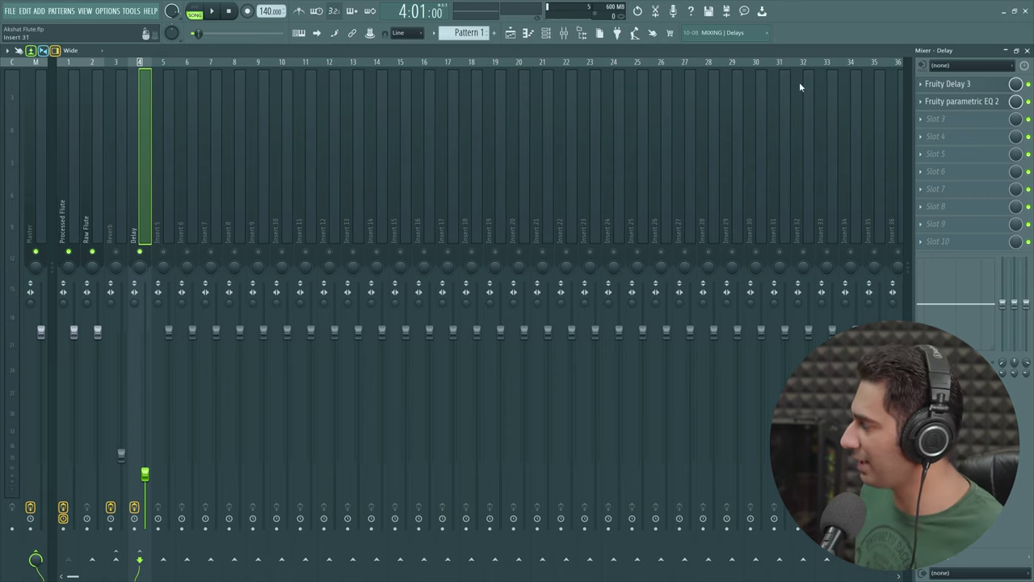
pyautogui.click(976, 101)
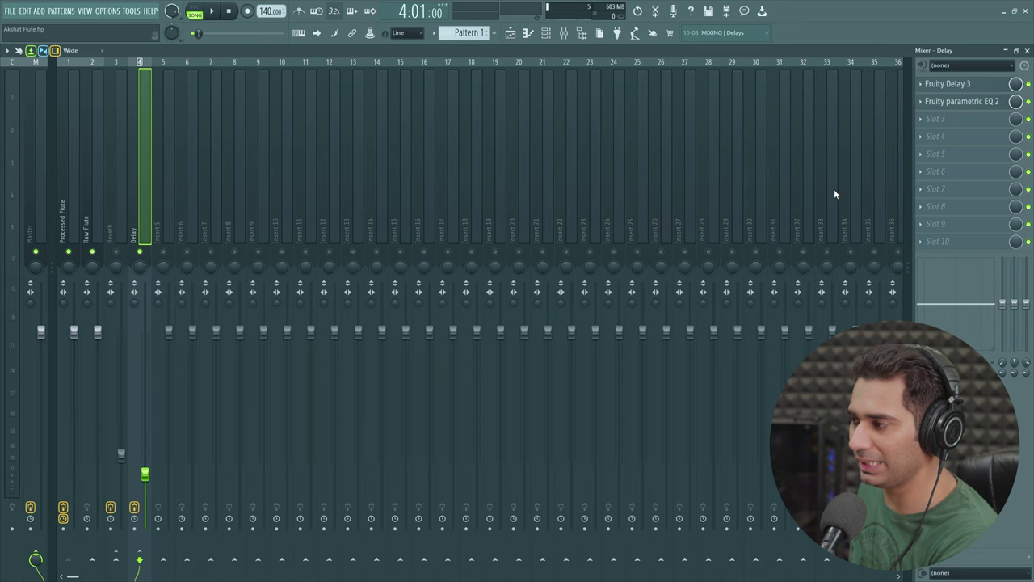
# Open FabFilter Pro-L 2 on the Master track, audition the flute with the limiter off and on, and close it enabled
pyautogui.click(29, 188)
pyautogui.click(969, 153)
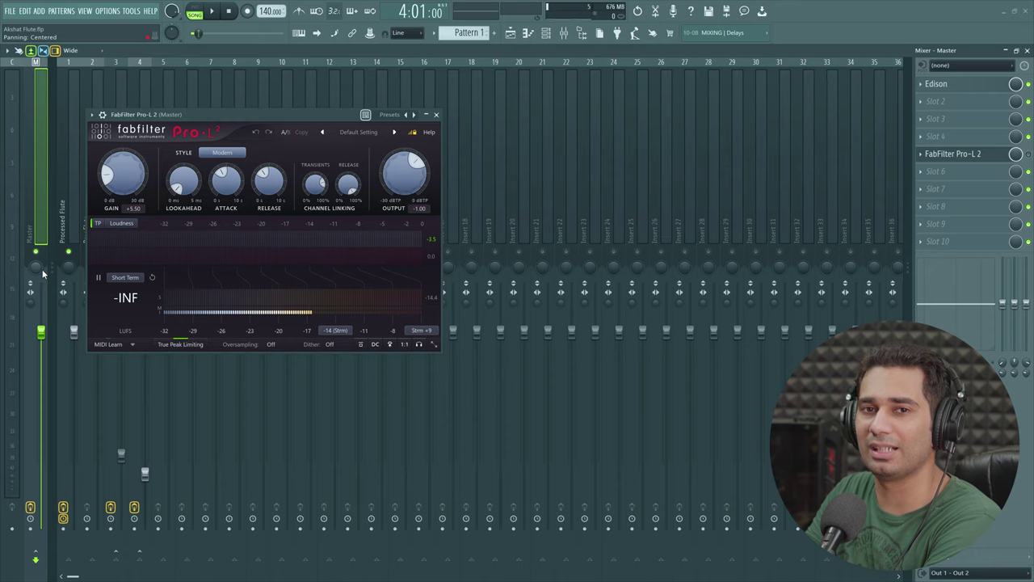
pyautogui.press('space')
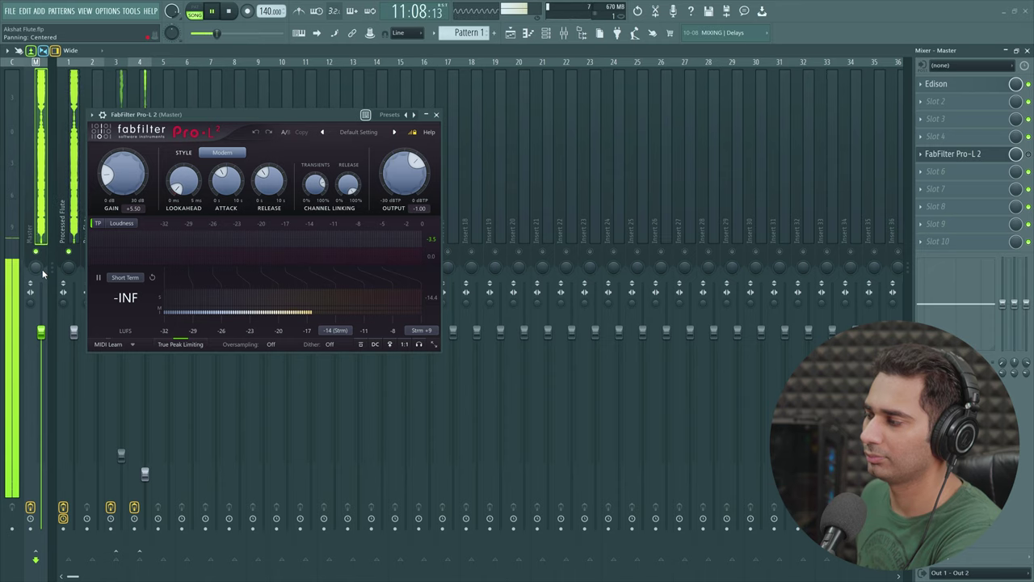
pyautogui.press('space')
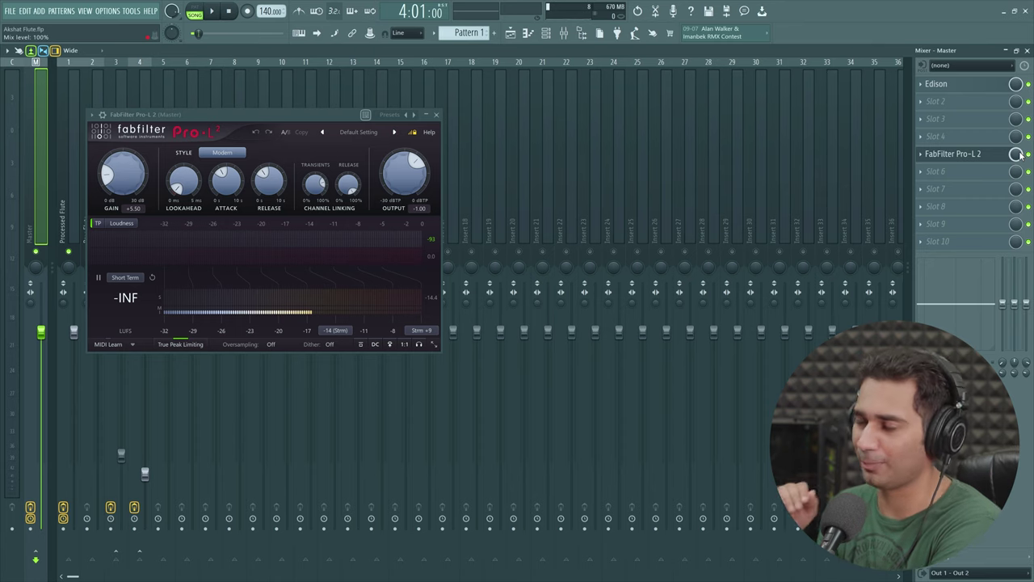
pyautogui.press('space')
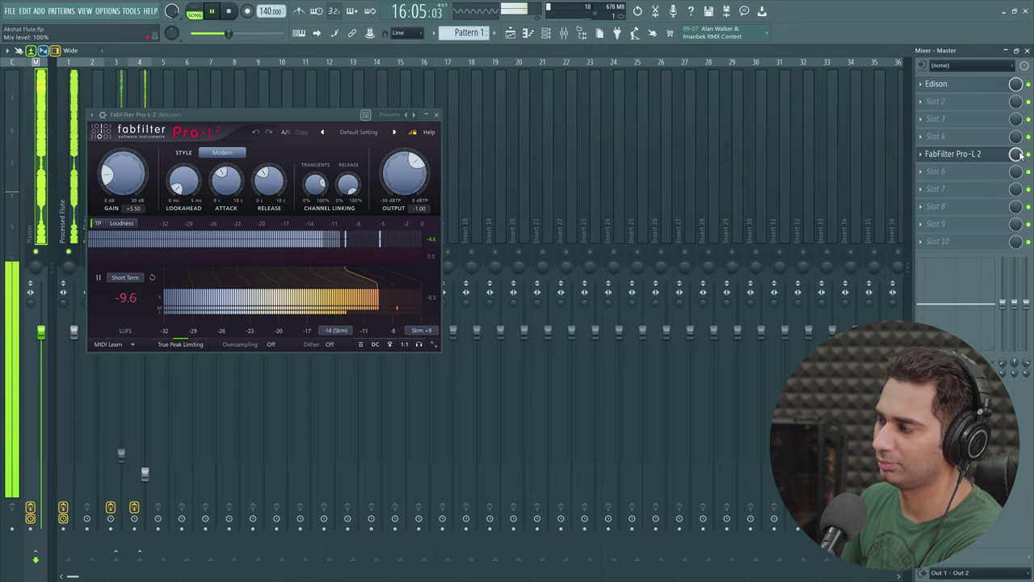
pyautogui.press('space')
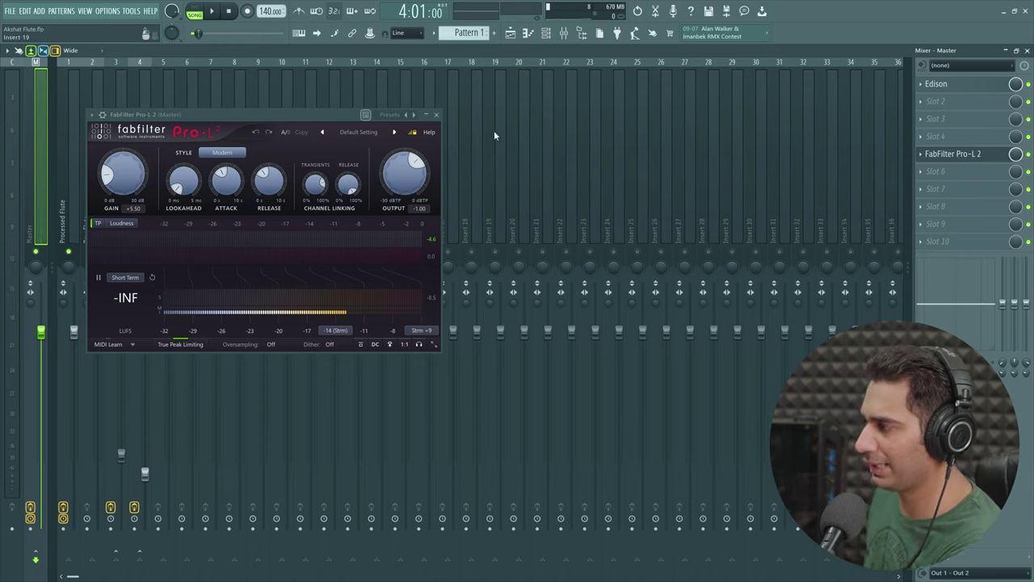
pyautogui.click(436, 115)
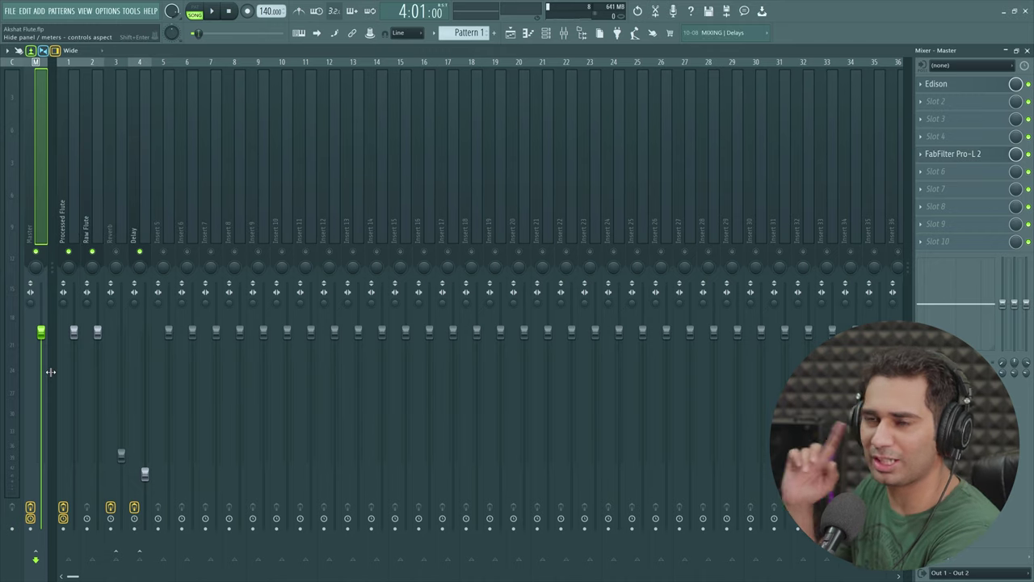
# Lower the Delay track's volume to about -24.3 dB while auditioning the flute
pyautogui.click(145, 475)
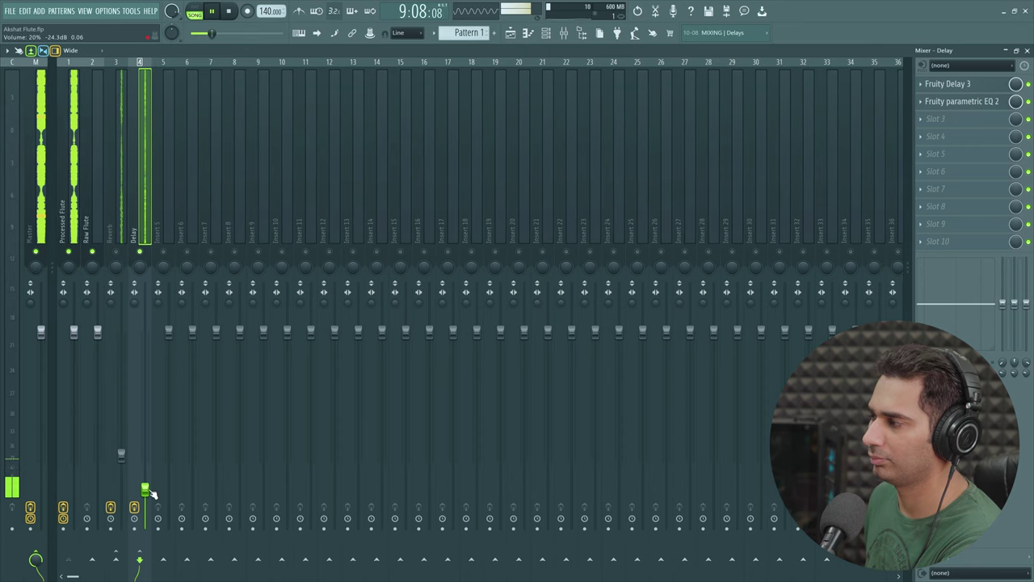
pyautogui.press('space')
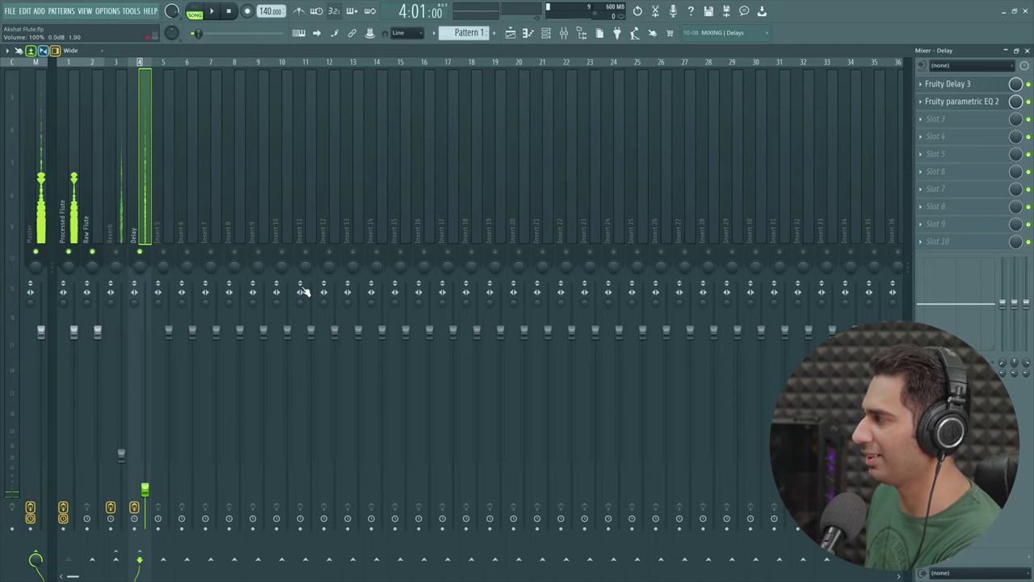
# Compare the raw and processed flute in the Playlist by alternately soloing Track 1 and Track 2 during playback
pyautogui.click(525, 32)
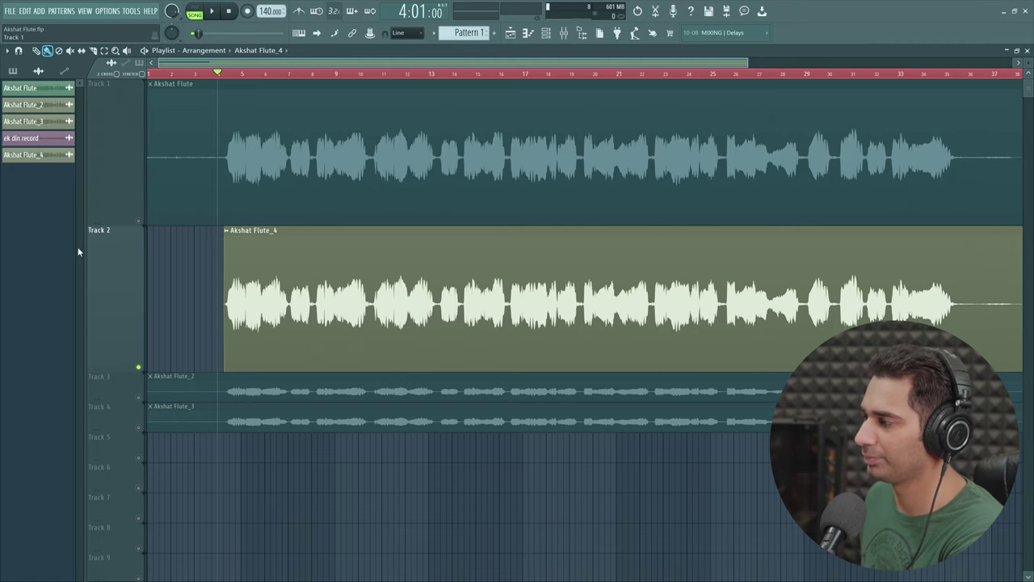
pyautogui.keyDown('ctrl'); pyautogui.click(142, 223); pyautogui.keyUp('ctrl')
pyautogui.press('space')
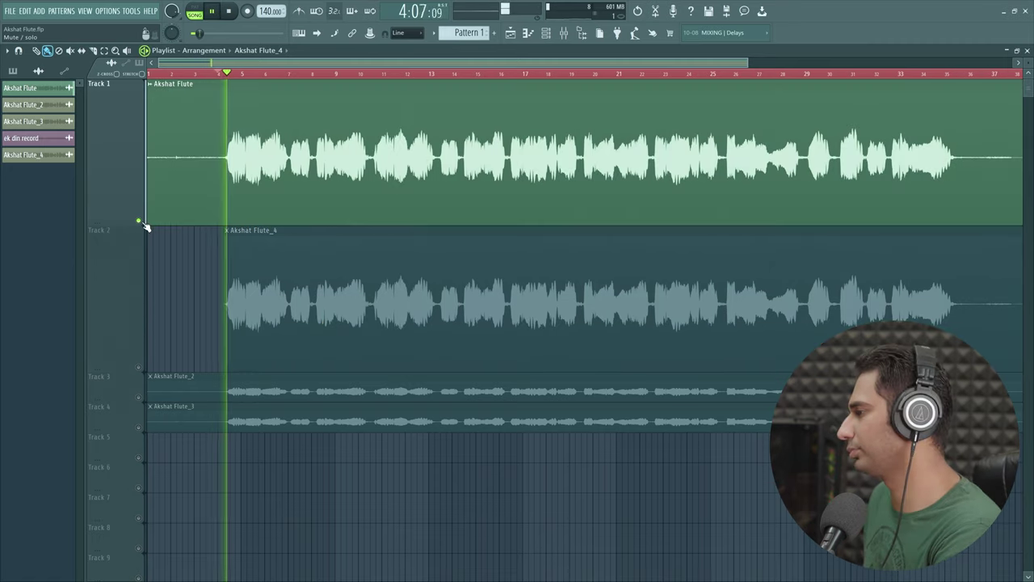
pyautogui.keyDown('ctrl'); pyautogui.click(140, 369); pyautogui.keyUp('ctrl')
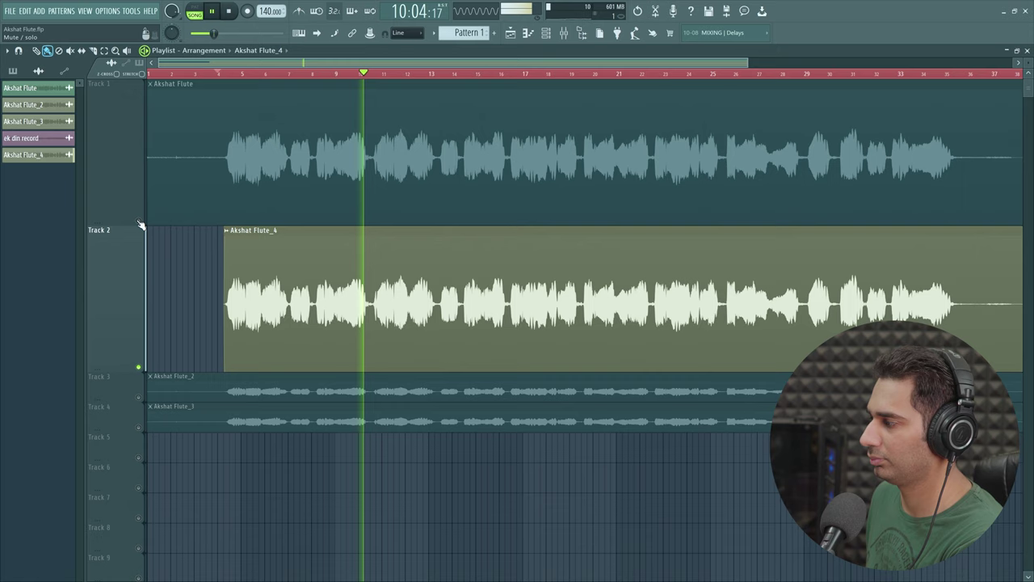
pyautogui.keyDown('ctrl'); pyautogui.click(139, 223); pyautogui.keyUp('ctrl')
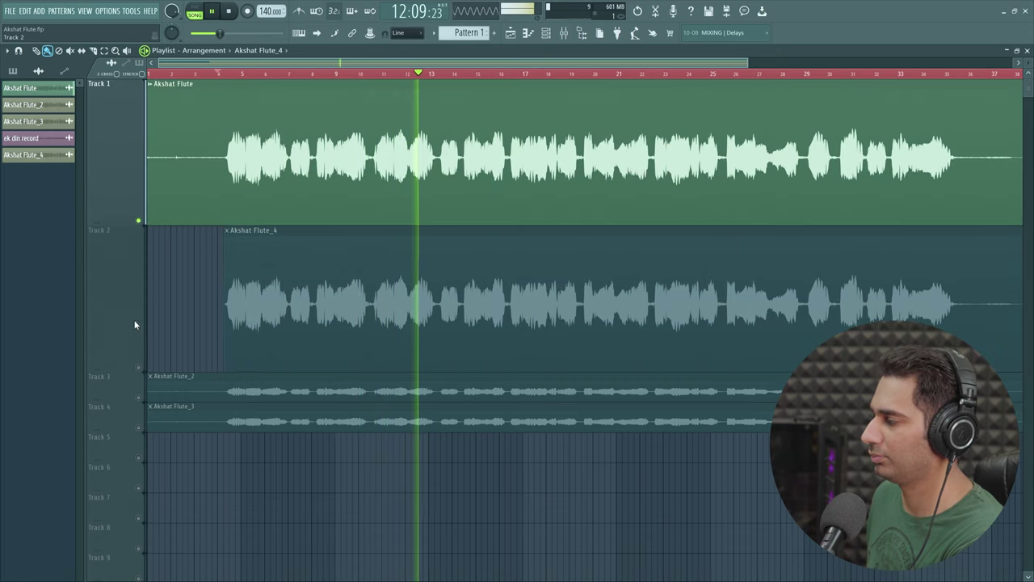
pyautogui.keyDown('ctrl'); pyautogui.click(140, 368); pyautogui.keyUp('ctrl')
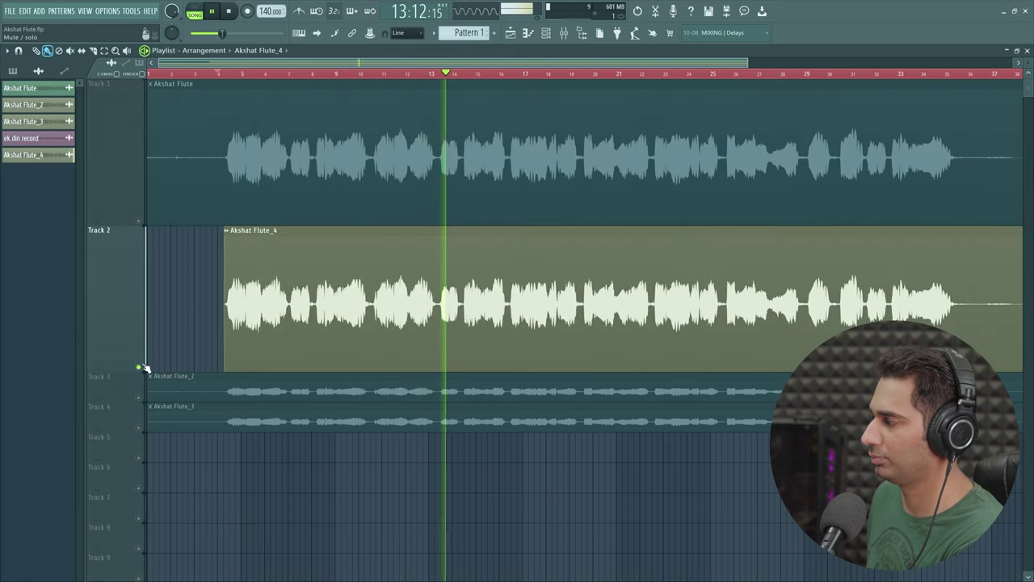